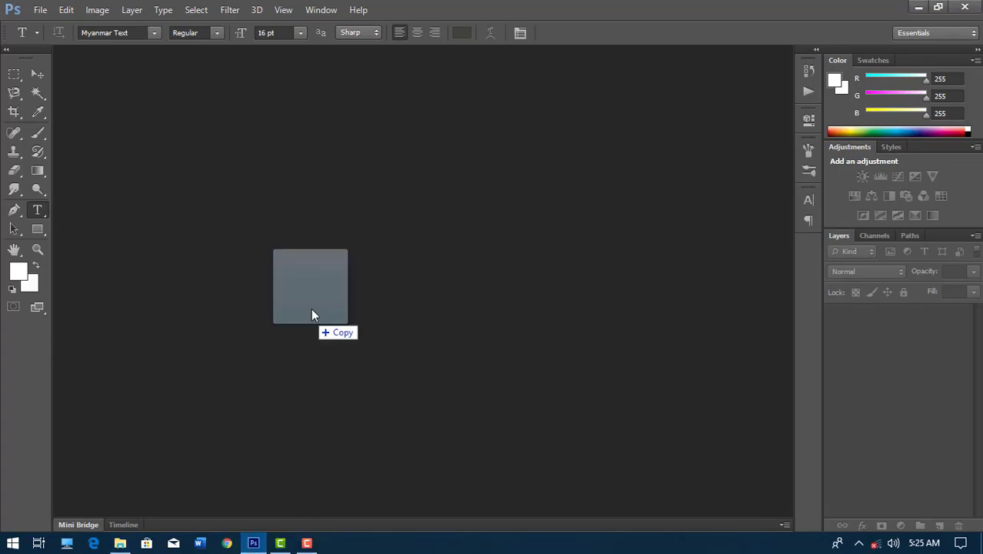
- Open the smiling woman's portrait photo by dragging it from the folder into Photoshop
drag(282, 343, 313, 312)
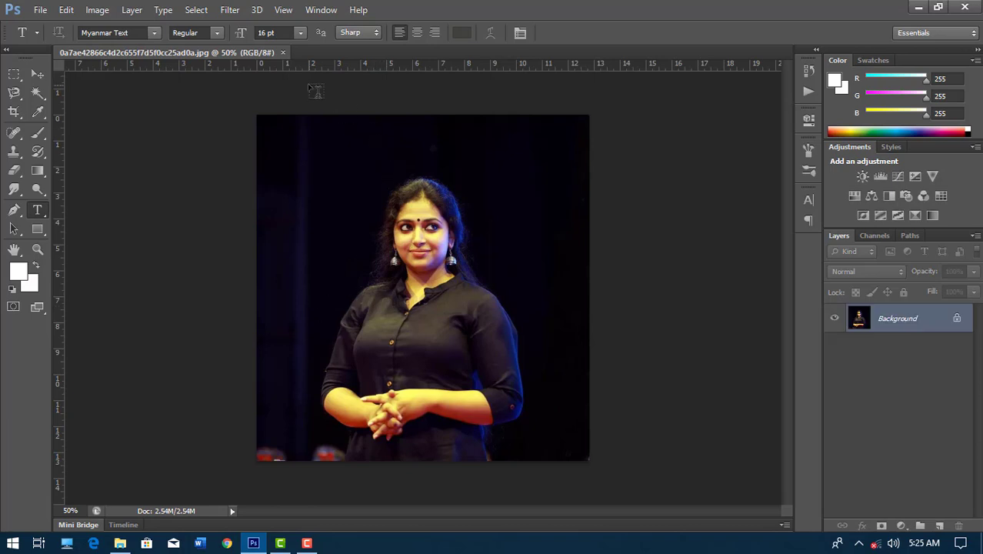
click(40, 10)
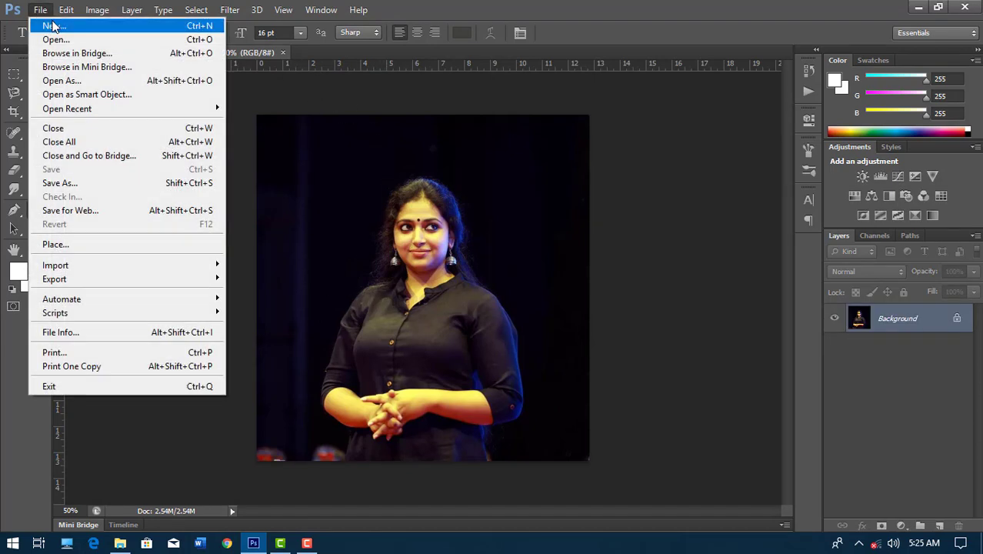
- Create a new white International Paper A4 document at 300 ppi, Untitled-1
click(52, 25)
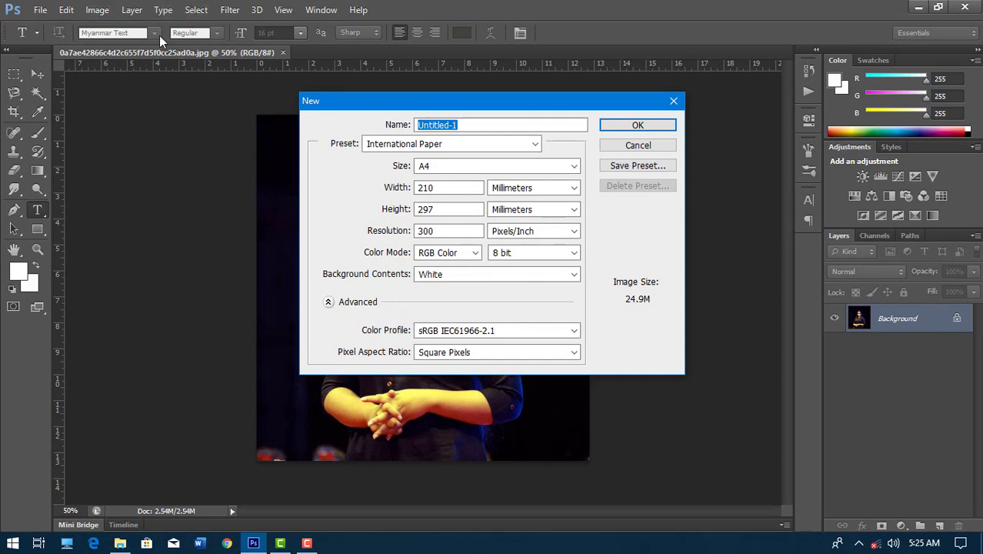
click(649, 128)
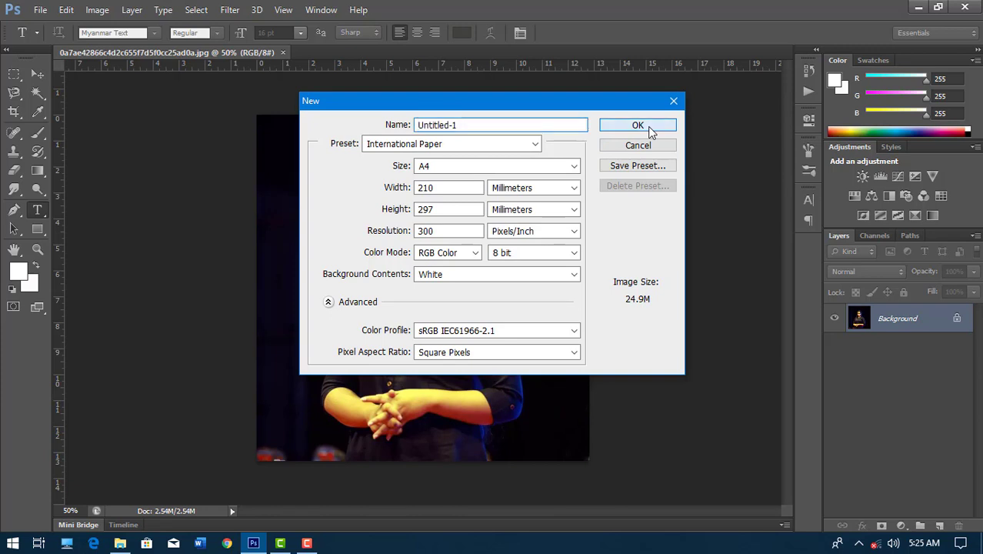
click(178, 53)
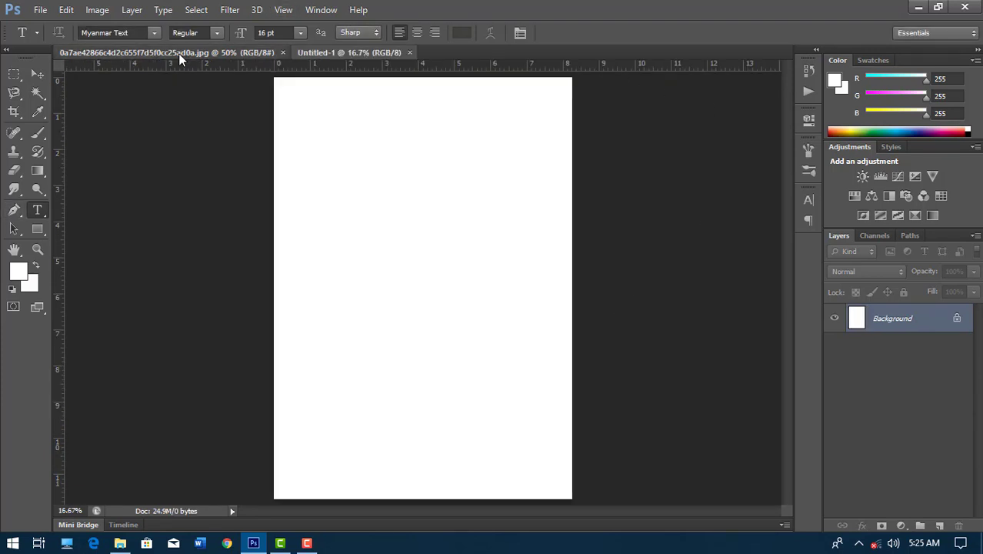
click(44, 77)
- Place the photo into Untitled-1 as Layer 1, enlarged to about 221.65%, and zoom to her head
drag(359, 173, 404, 248)
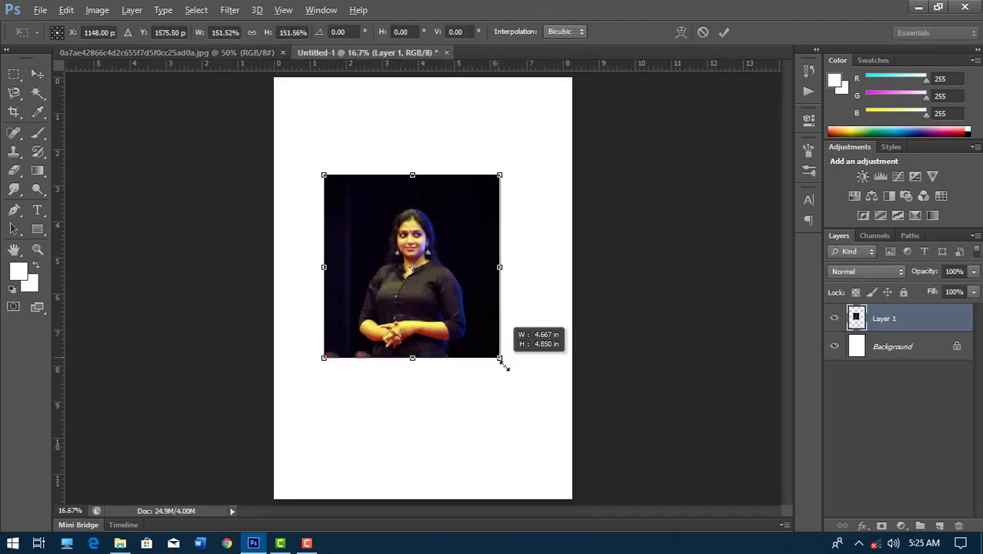
drag(468, 324, 533, 395)
drag(445, 272, 454, 287)
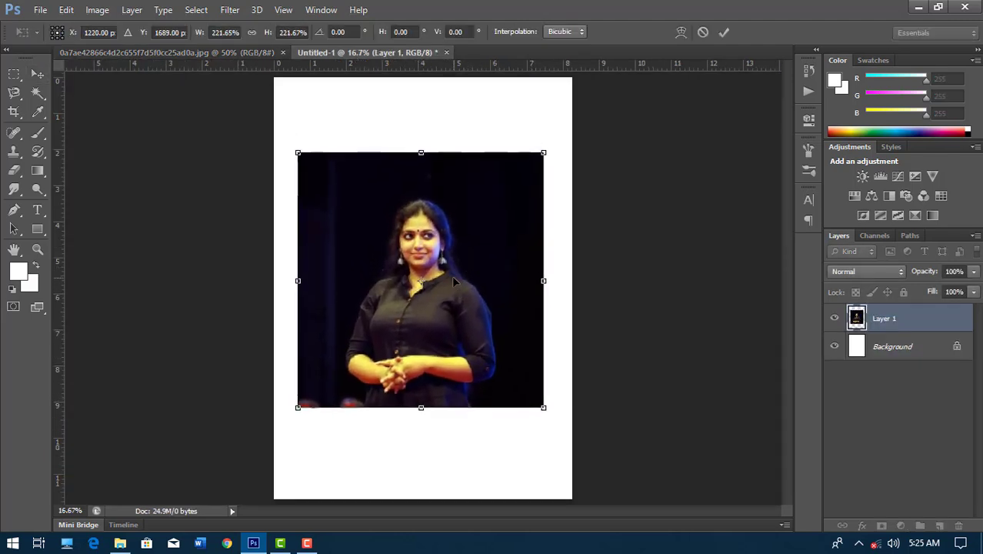
key(Return)
key(ctrl+plus)
key(ctrl+plus)
key(ctrl+plus)
key(ctrl+plus)
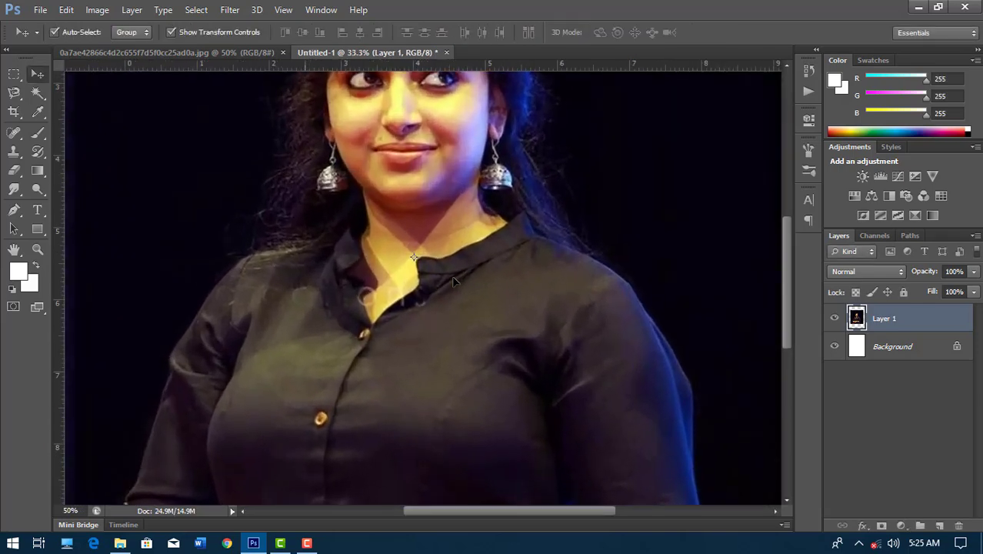
key(ctrl+plus)
drag(455, 250, 484, 497)
mouse_move(431, 77)
mouse_down()
mouse_move(428, 318)
mouse_move(354, 197)
mouse_up()
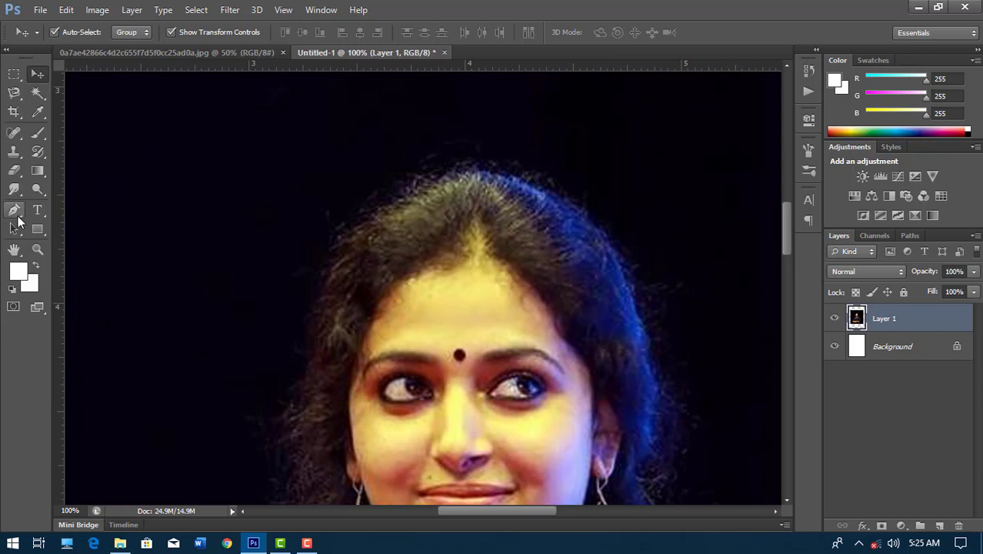
- Trace a Pen path from the left hair edge over her head and down the right side
click(17, 215)
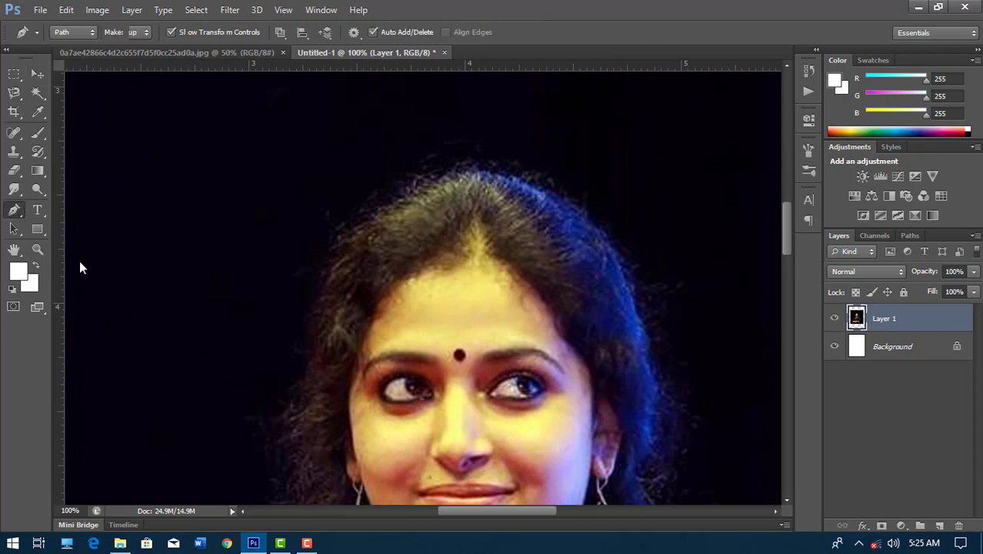
click(308, 374)
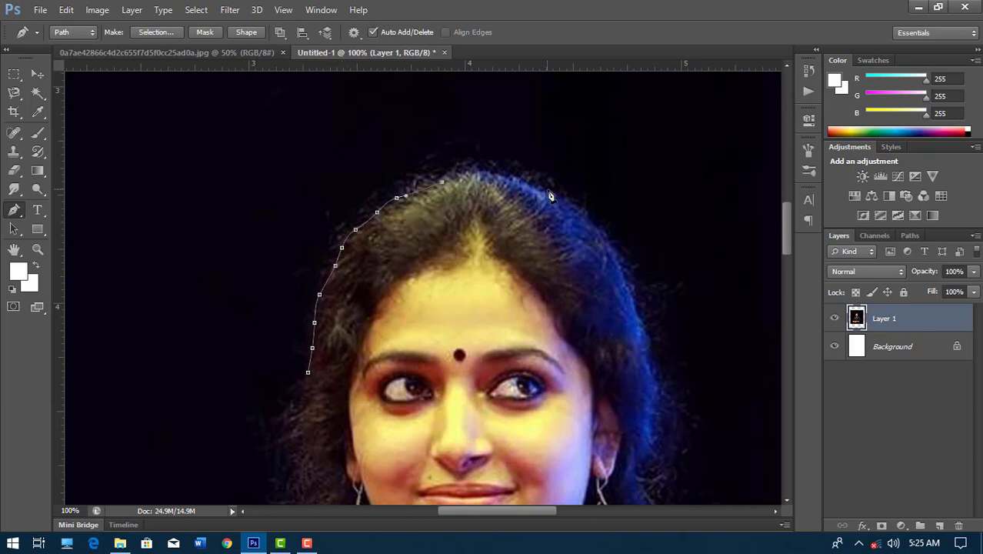
drag(561, 203, 630, 253)
drag(638, 322, 648, 367)
drag(655, 411, 654, 422)
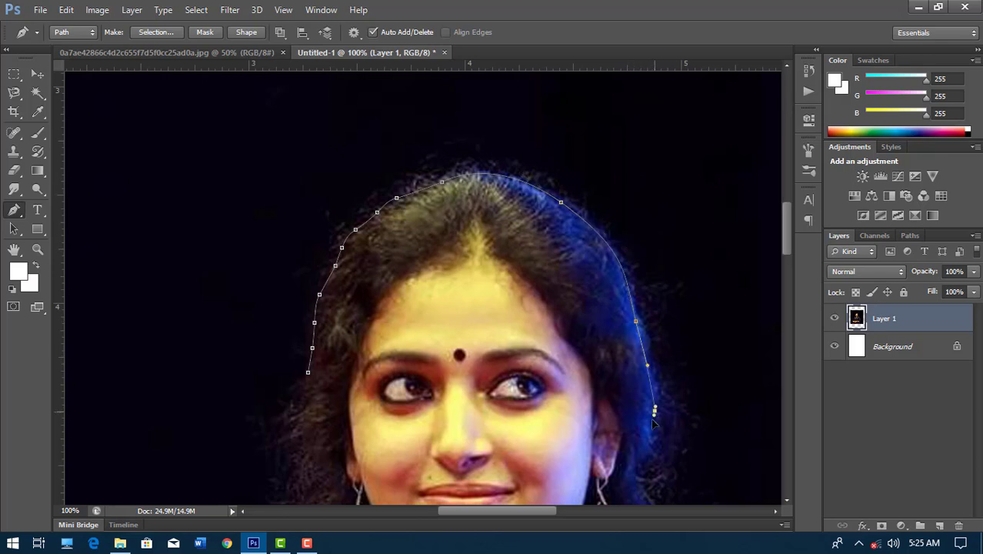
scroll(648, 447, down, 5)
drag(617, 318, 616, 324)
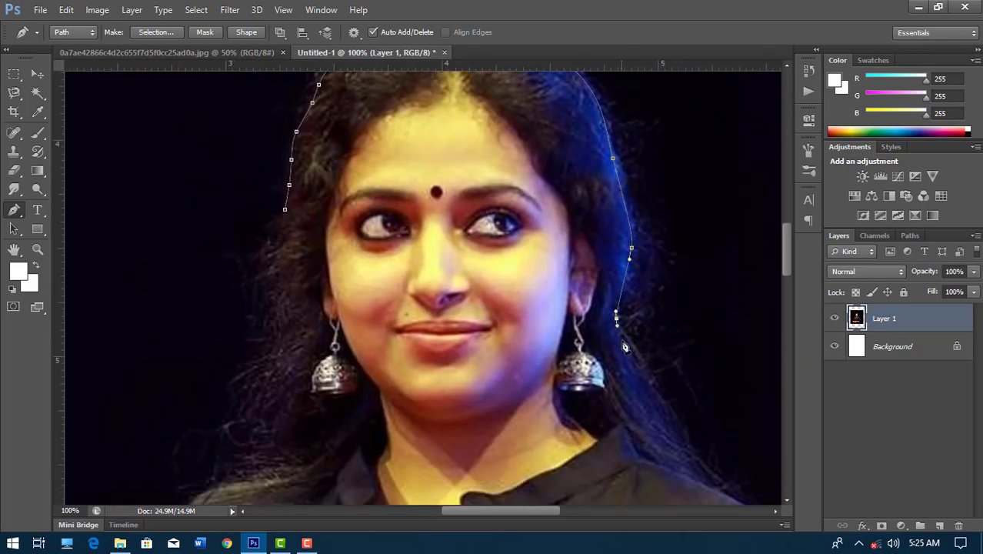
drag(658, 389, 677, 422)
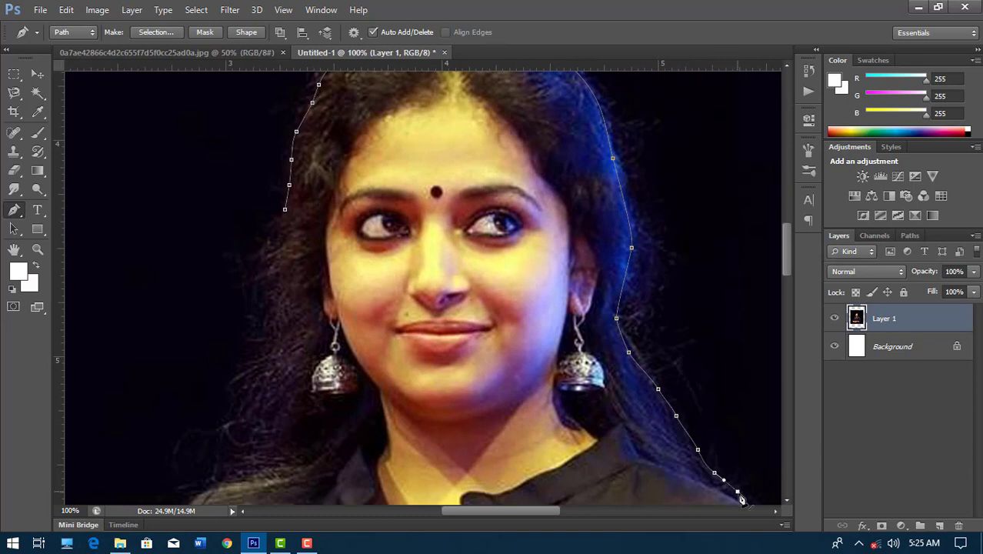
- Pan down to her right shoulder, stepping back and redoing history to keep the traced outline
drag(741, 501, 581, 357)
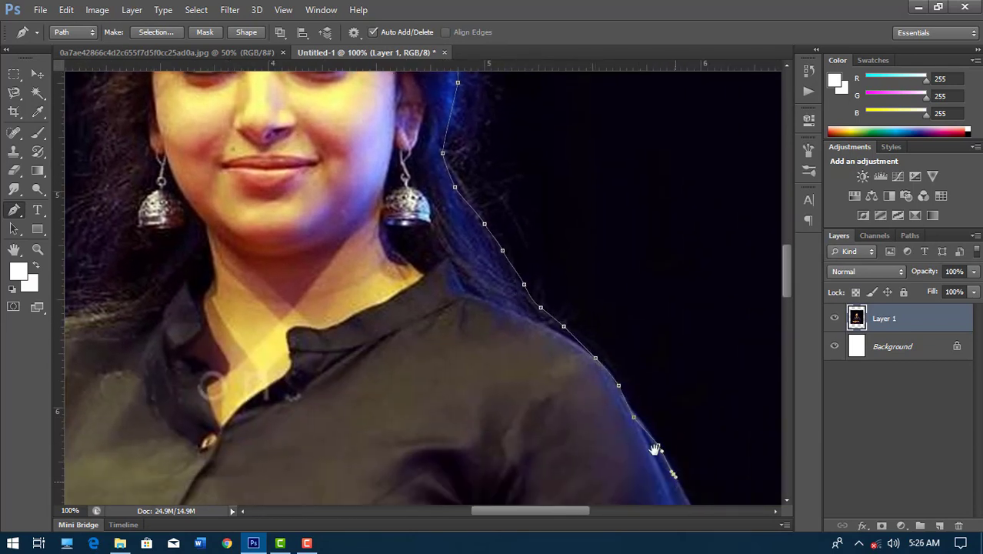
drag(677, 480, 456, 265)
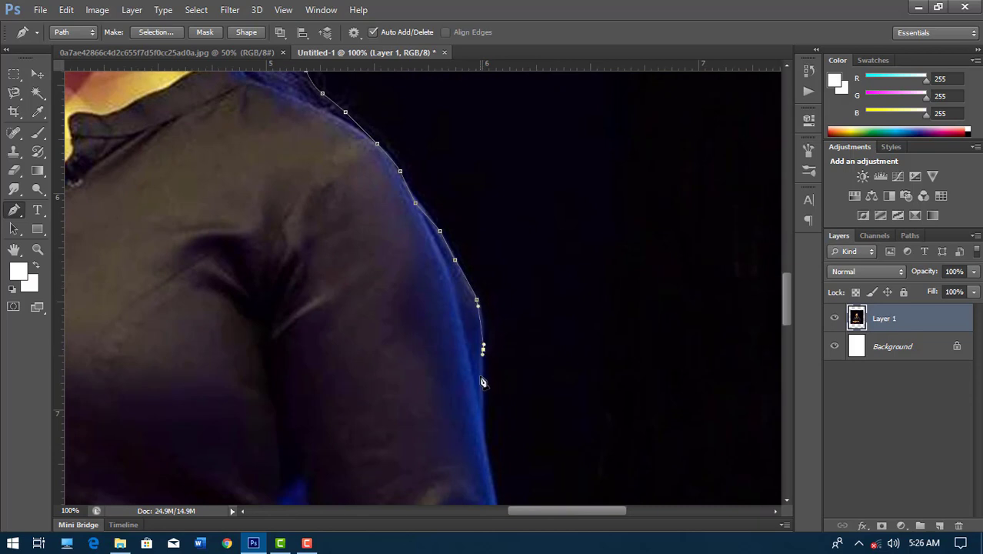
key(ctrl+alt+z)
key(ctrl+alt+z)
key(ctrl+alt+z)
key(ctrl+alt+z)
key(ctrl+alt+z)
key(ctrl+shift+z)
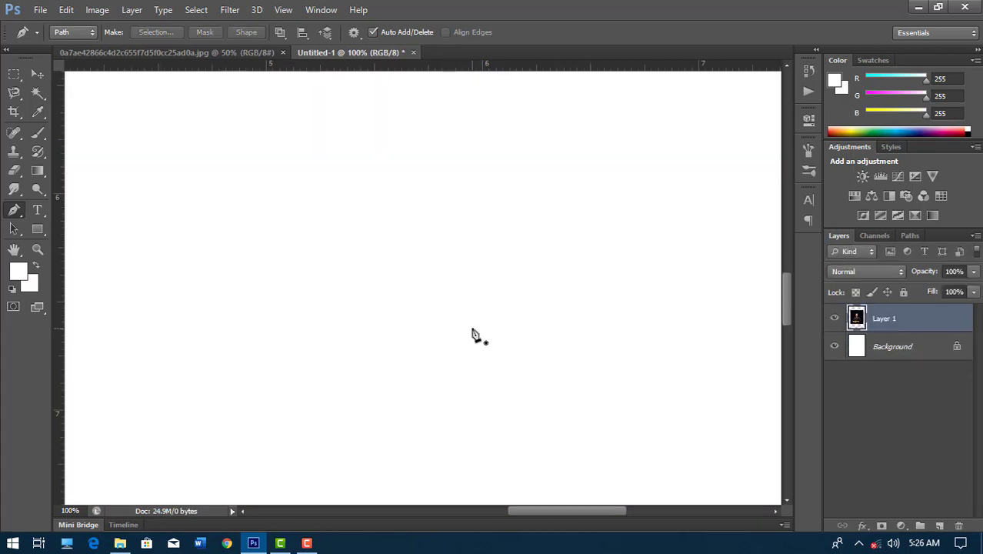
key(ctrl+alt+z)
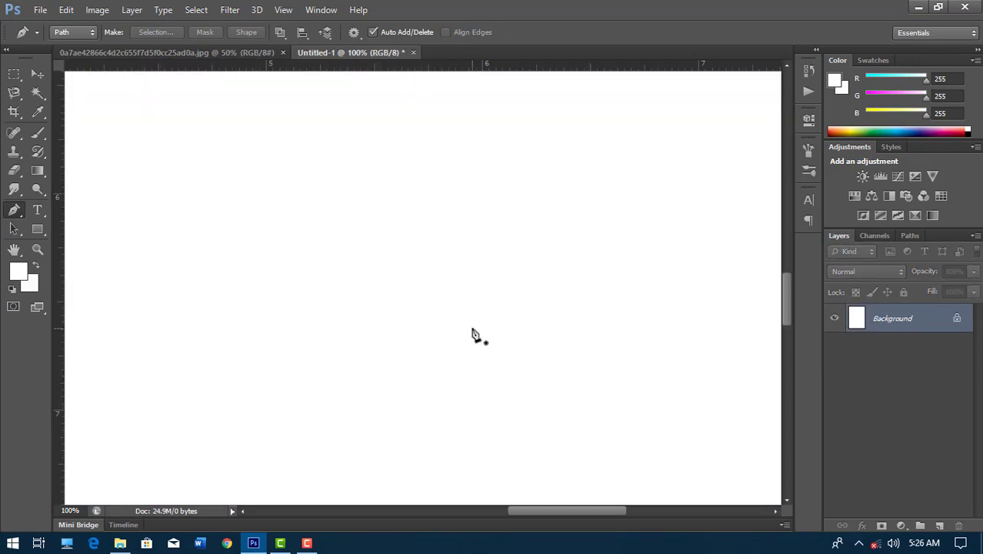
key(ctrl+shift+z)
key(ctrl+shift+z)
key(ctrl+shift+z)
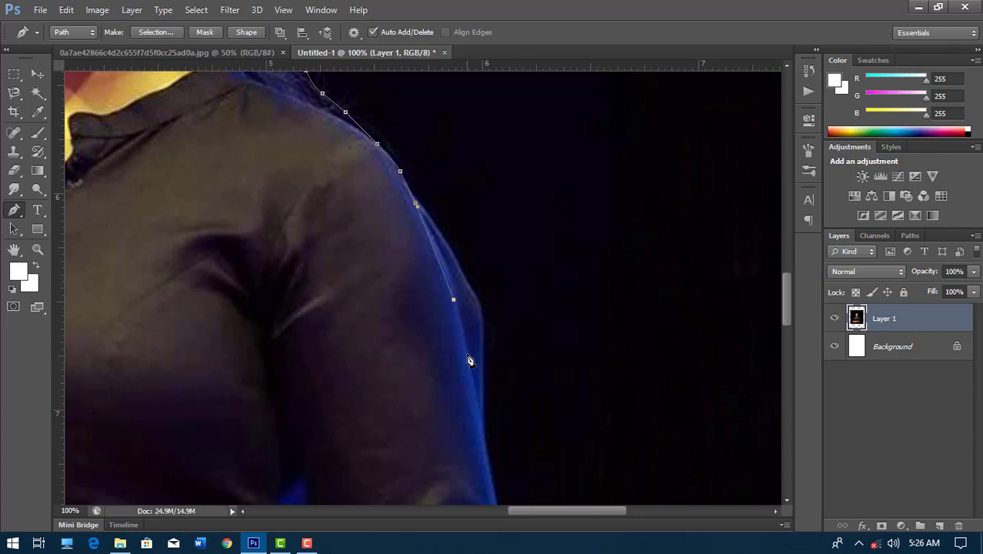
- Continue the path down her arm and below the elbow, undoing one misplaced anchor
drag(478, 391, 464, 237)
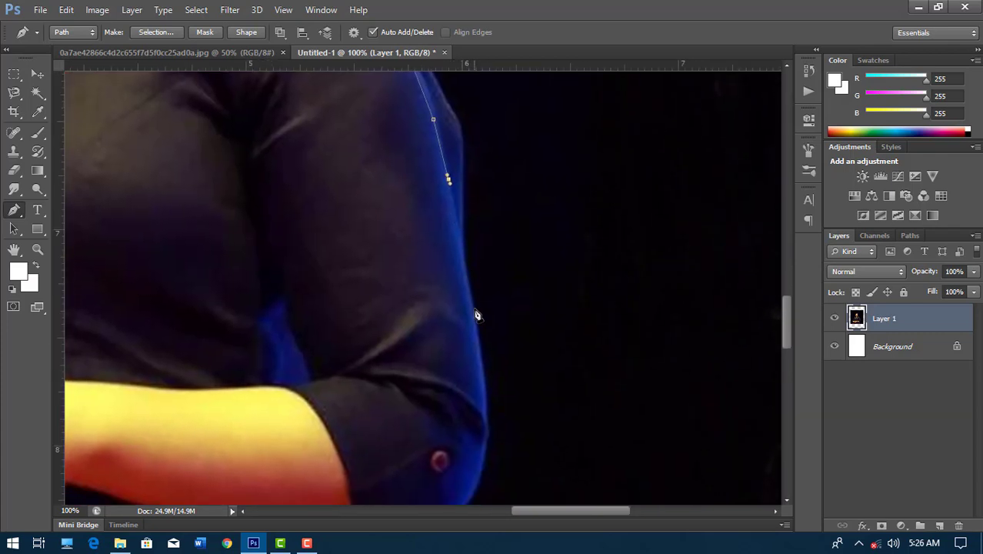
click(474, 313)
mouse_move(484, 441)
mouse_down()
mouse_move(510, 383)
mouse_move(442, 444)
mouse_up()
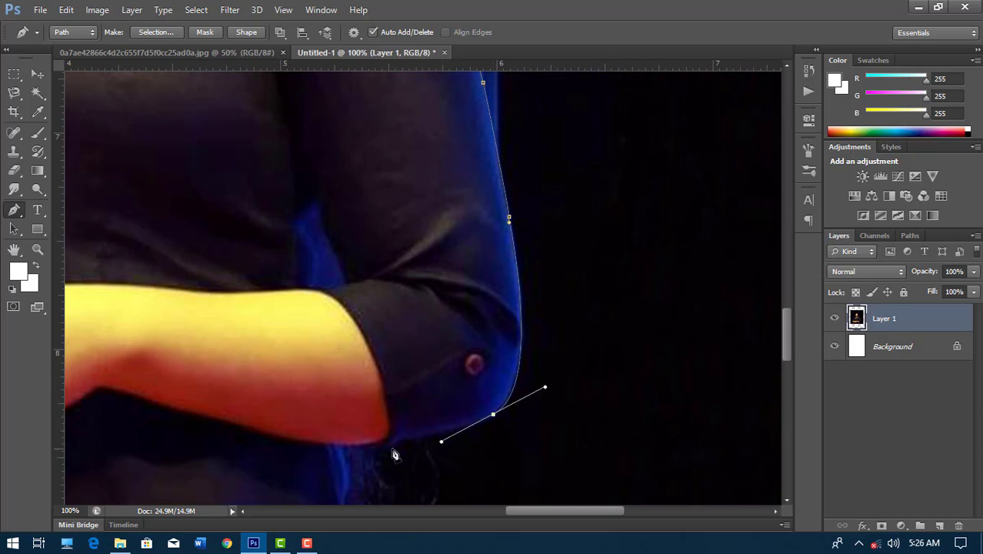
drag(457, 411, 671, 441)
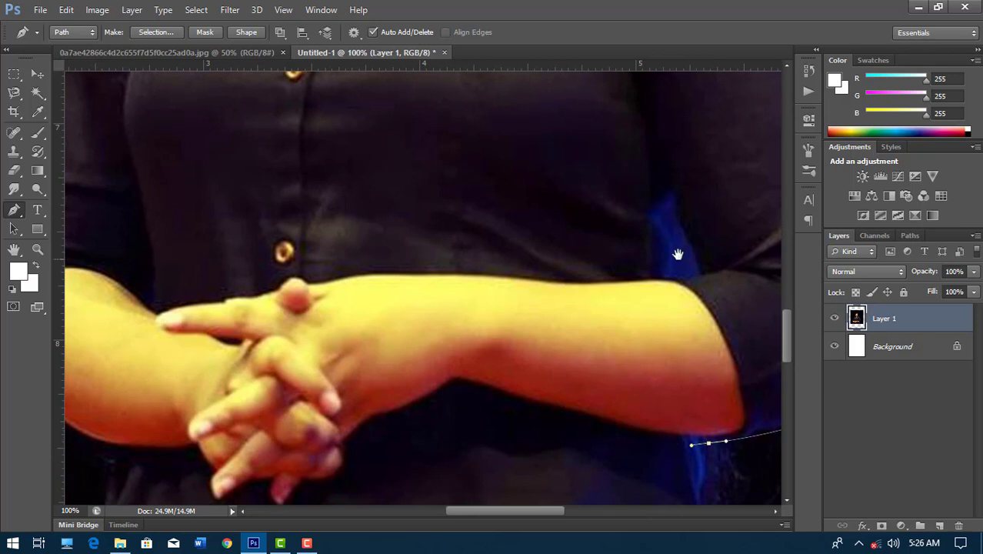
drag(677, 254, 649, 158)
mouse_move(154, 442)
mouse_down()
mouse_move(133, 441)
mouse_move(519, 428)
mouse_move(471, 369)
mouse_up()
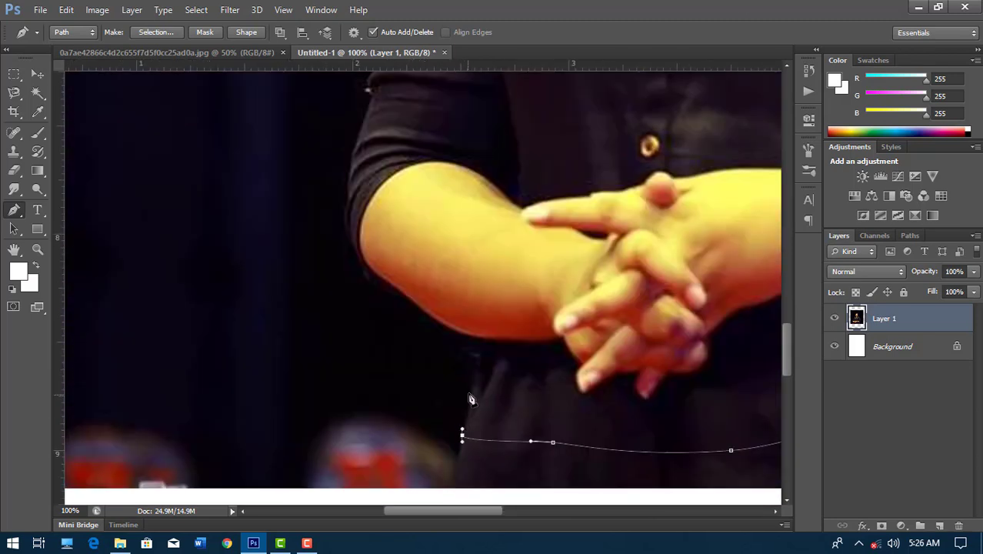
drag(360, 274, 342, 258)
key(ctrl+z)
- Add anchors along the forearm edge around the clasped hands
drag(396, 293, 382, 286)
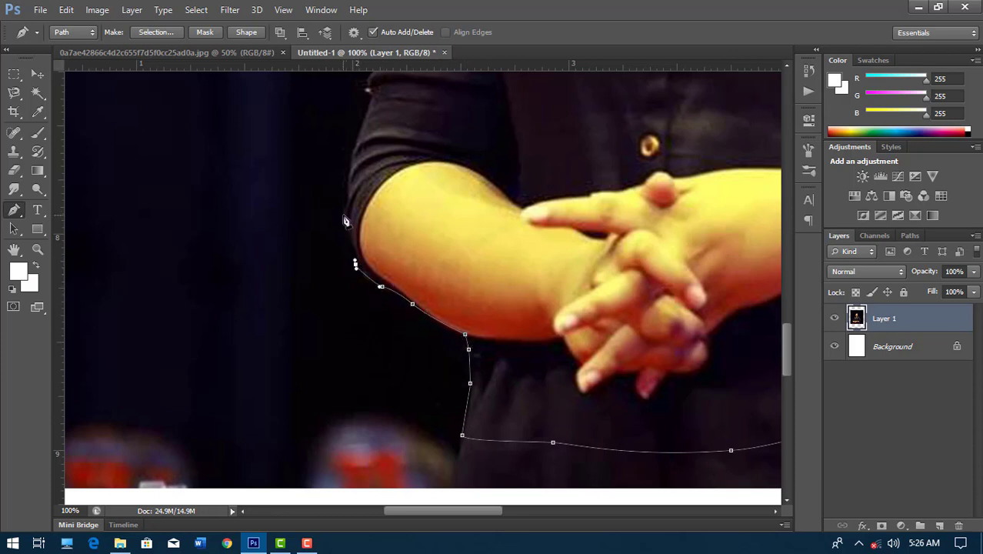
drag(345, 221, 263, 419)
click(263, 420)
click(277, 329)
drag(290, 297, 300, 265)
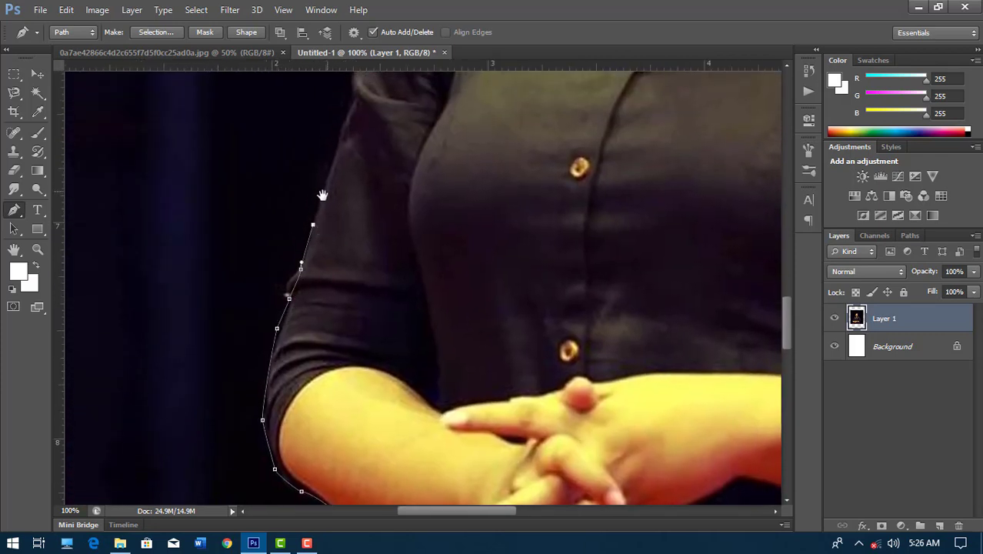
- Add anchors up the left shoulder and left hair edge back toward the start
drag(323, 195, 258, 372)
click(265, 350)
click(279, 310)
drag(303, 223, 232, 388)
click(241, 381)
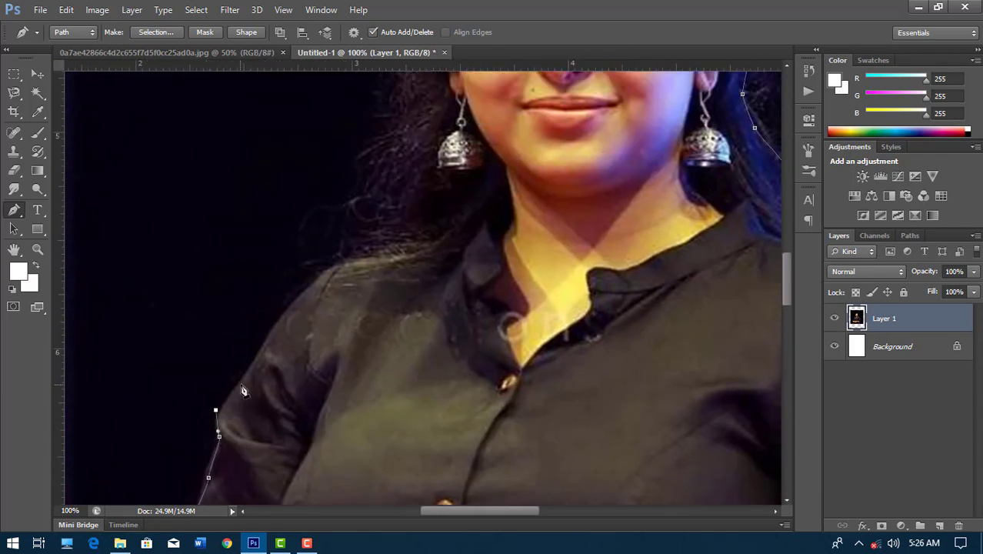
click(255, 351)
click(321, 275)
click(342, 261)
drag(341, 261, 274, 421)
click(297, 376)
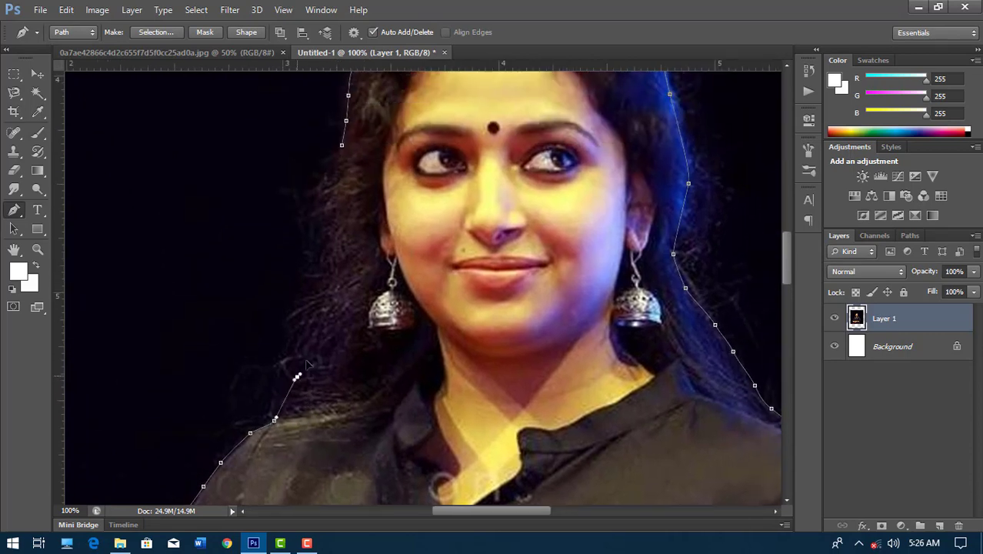
click(331, 293)
- Close the pen path around the woman and convert it into a selection
click(337, 181)
right_click(384, 165)
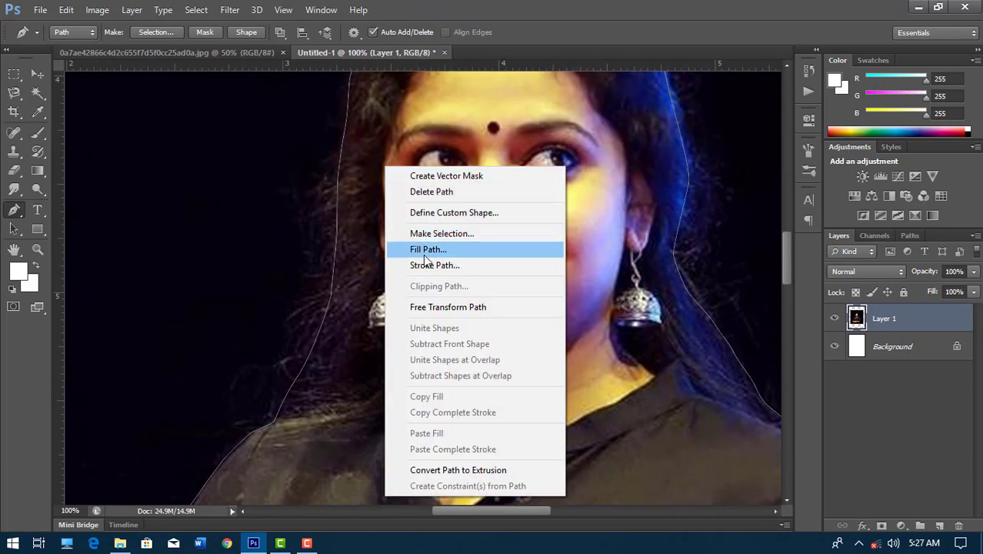
click(450, 230)
key(Return)
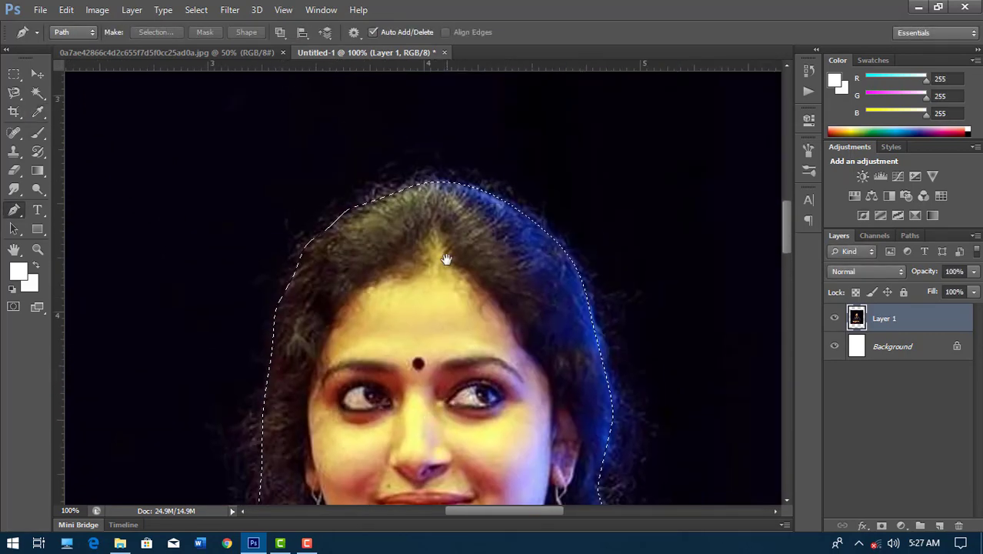
- Open Refine Edge on the selection with the On Red preview and Radius 2.8 px
click(14, 75)
right_click(512, 230)
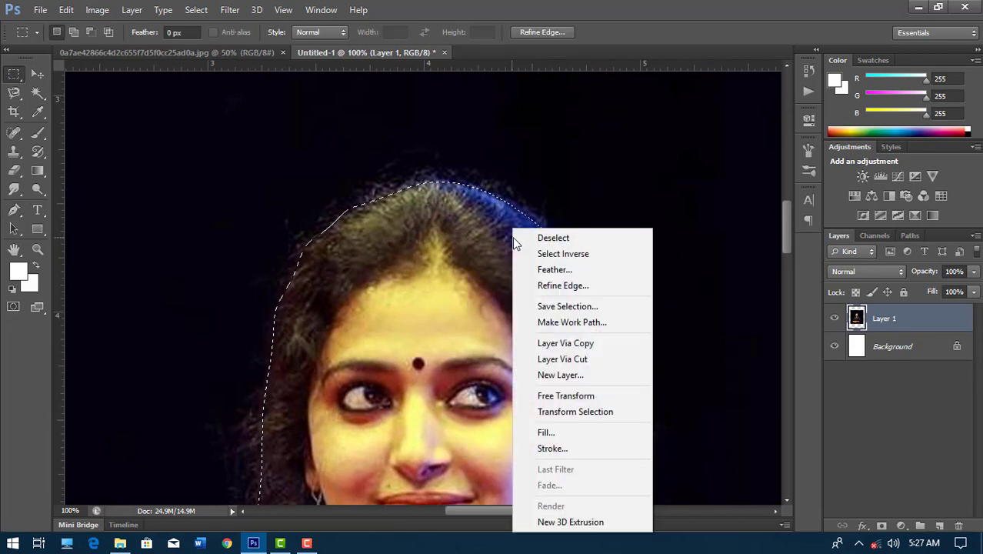
click(557, 286)
click(490, 108)
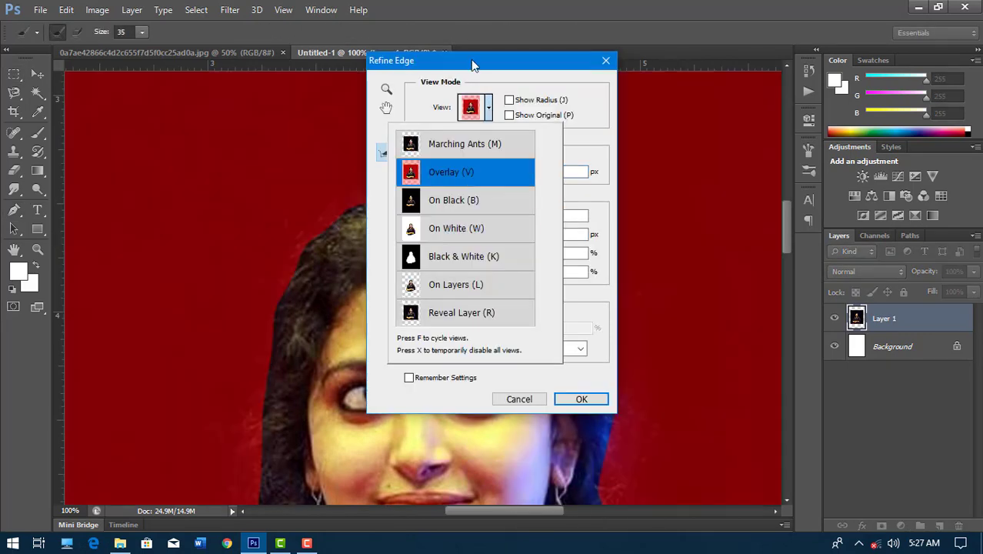
click(462, 170)
drag(471, 62, 667, 58)
drag(656, 171, 667, 171)
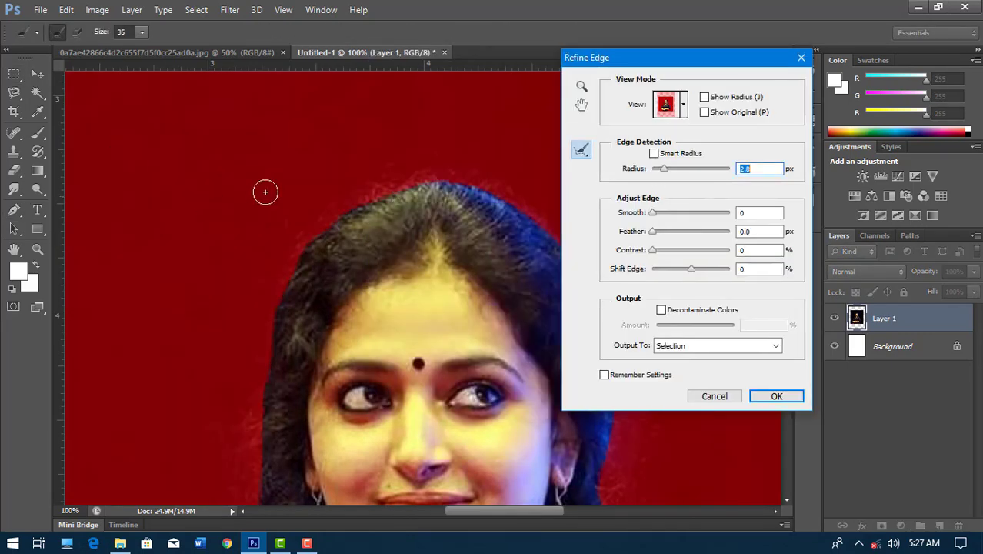
- Paint Refine Radius along both hair edges and output to New Layer with Layer Mask
mouse_move(431, 173)
mouse_down()
mouse_move(329, 213)
mouse_move(262, 358)
mouse_move(247, 504)
mouse_up()
drag(362, 193, 243, 201)
mouse_move(327, 175)
mouse_down()
mouse_move(432, 226)
mouse_move(487, 346)
mouse_move(487, 484)
mouse_up()
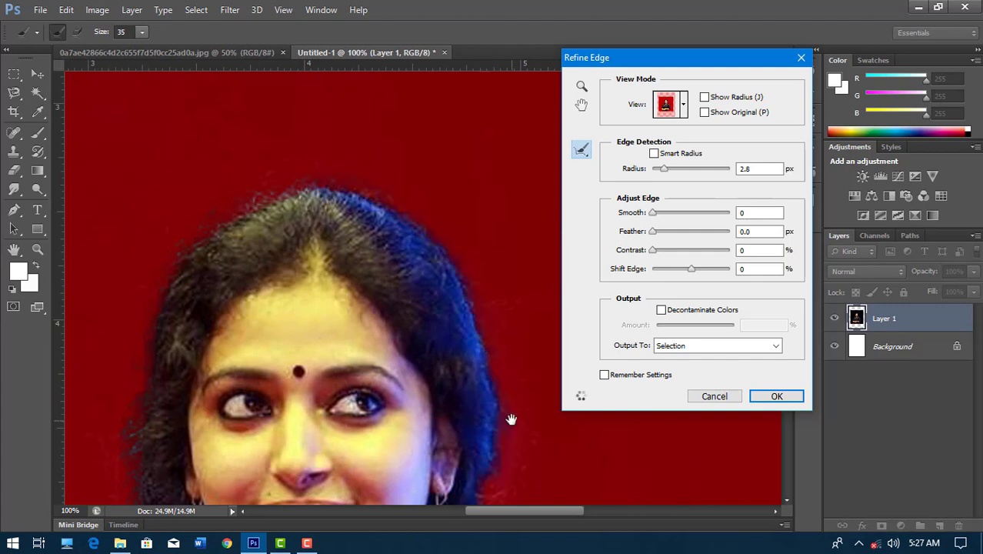
drag(468, 378, 409, 193)
drag(427, 308, 459, 368)
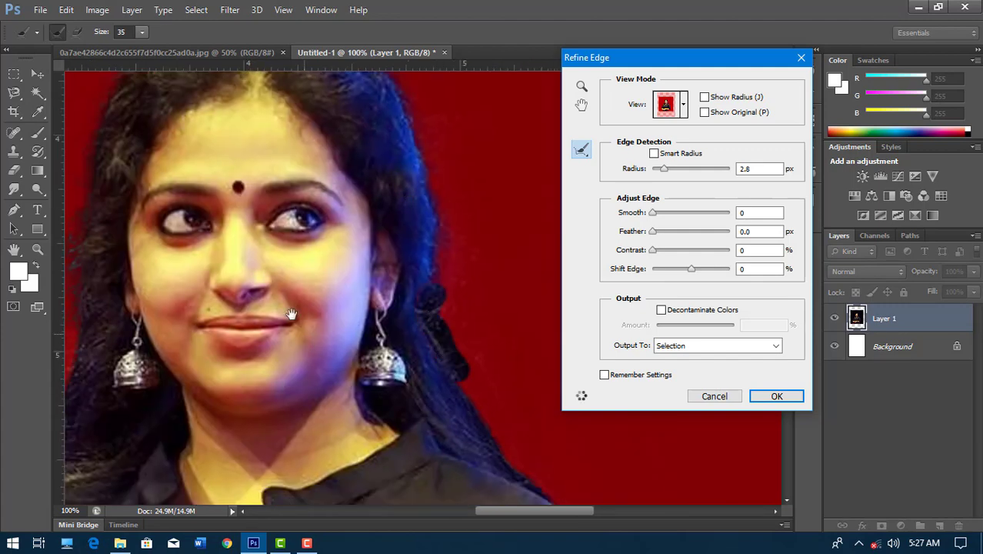
mouse_move(68, 344)
mouse_down()
mouse_move(273, 290)
mouse_move(223, 415)
mouse_up()
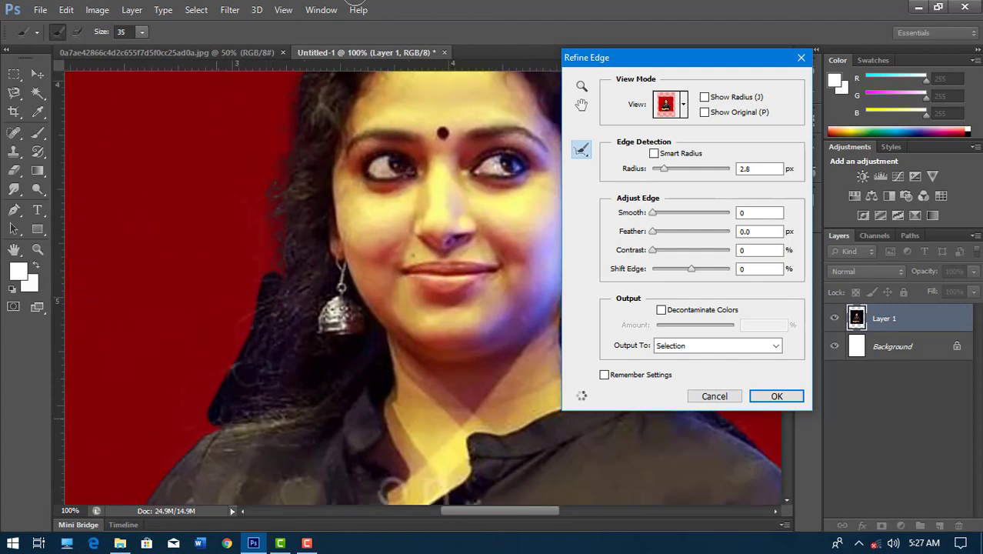
click(741, 346)
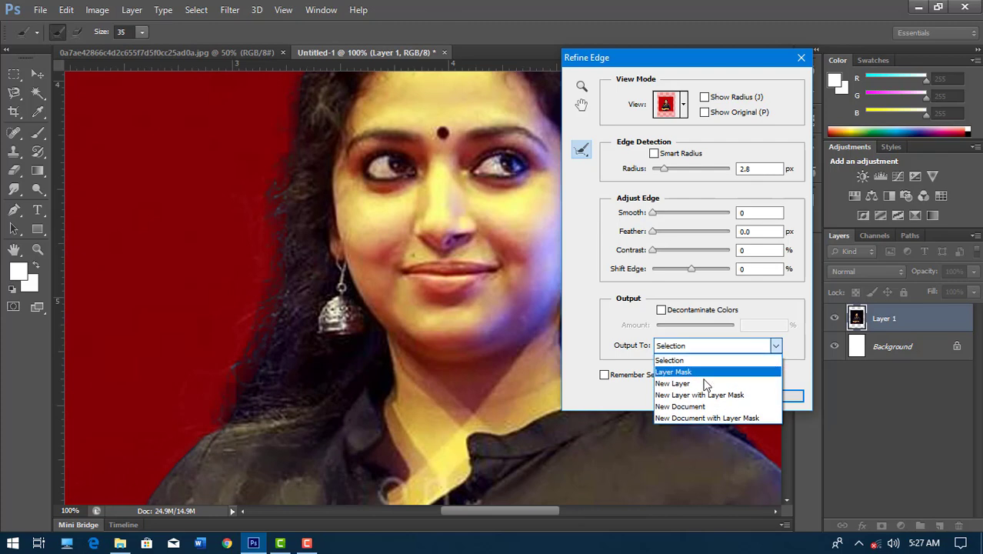
click(723, 395)
click(774, 398)
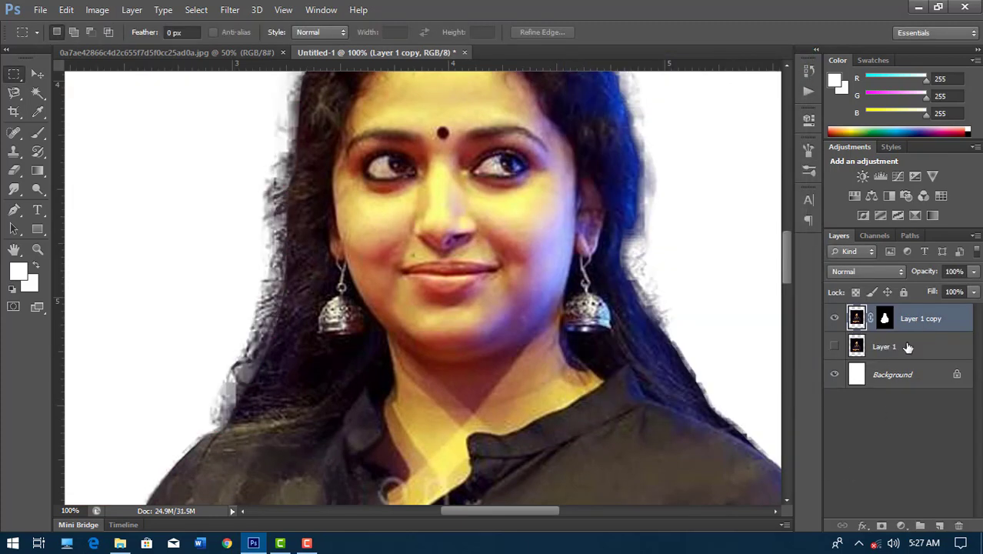
- Add an empty layer above Layer 1 copy, merge it down, and apply the layer mask
scroll(509, 246, up, 3)
scroll(354, 277, down, 8)
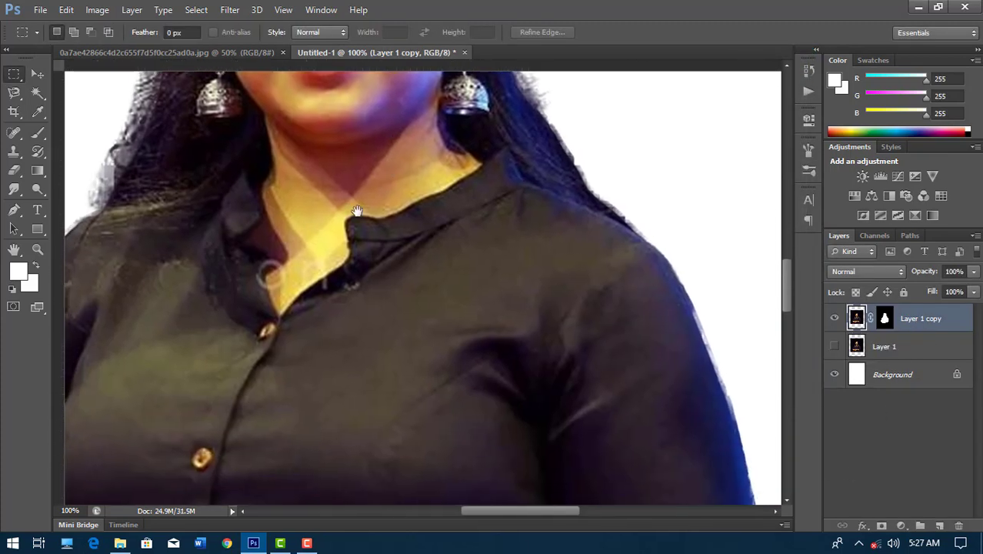
scroll(354, 231, up, 8)
scroll(354, 231, up, 1)
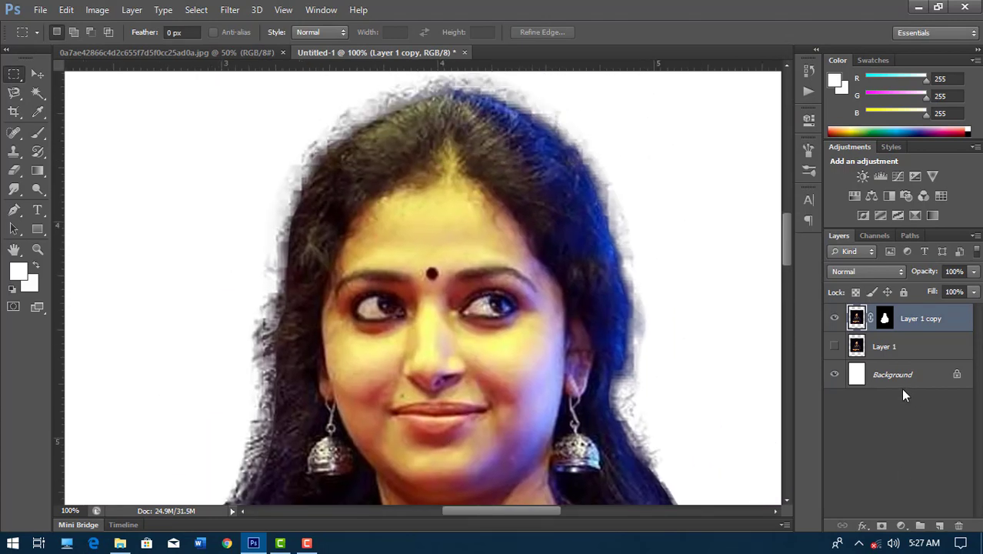
right_click(927, 320)
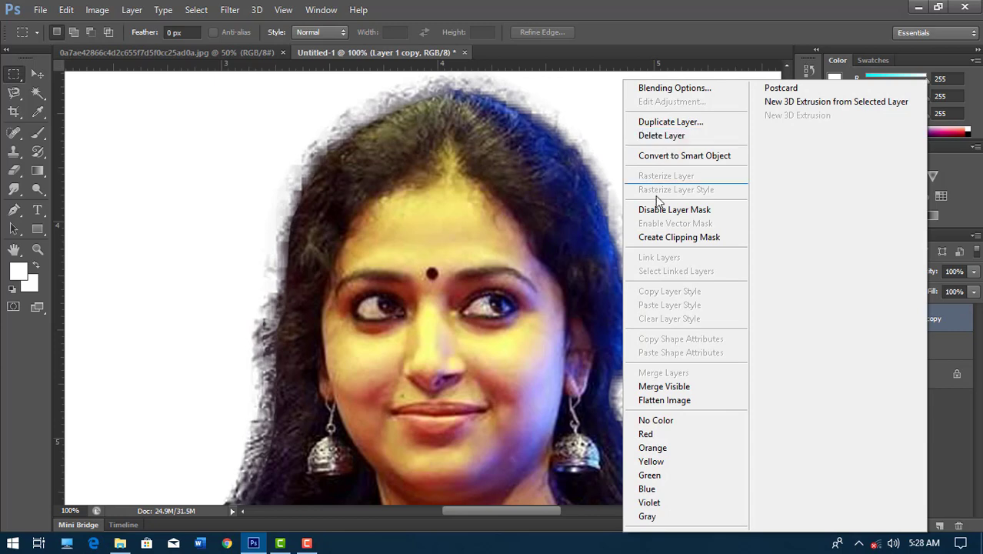
key(Escape)
click(939, 526)
key(ctrl+e)
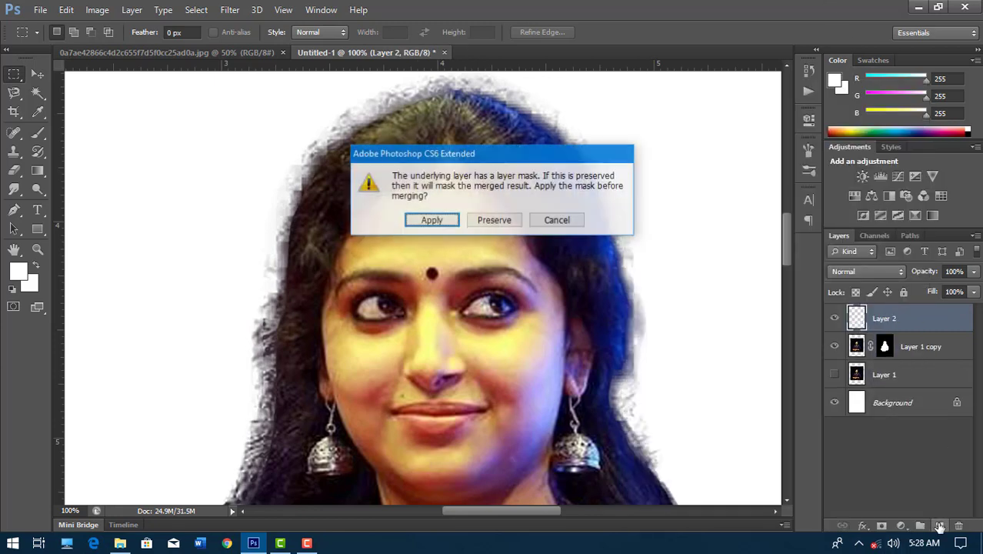
click(429, 217)
- Sharpen Layer 1 copy with Unsharp Mask at 59% amount and 20-pixel radius
drag(458, 332, 447, 291)
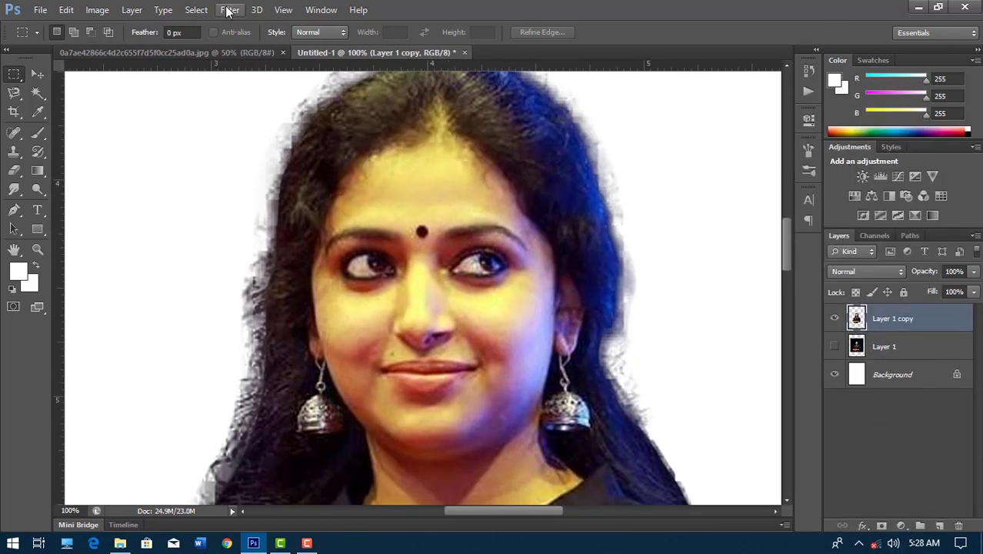
click(230, 9)
click(451, 283)
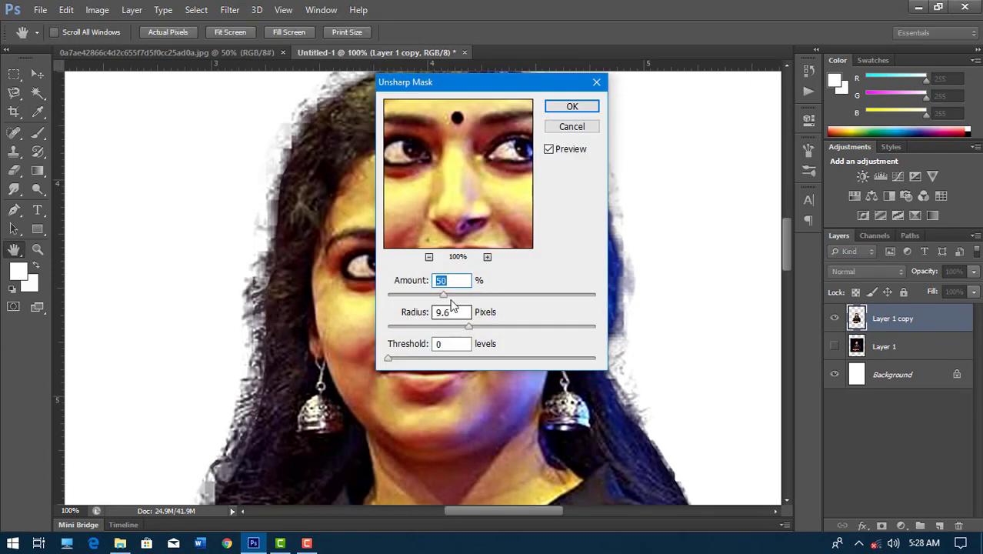
text(59)
click(479, 327)
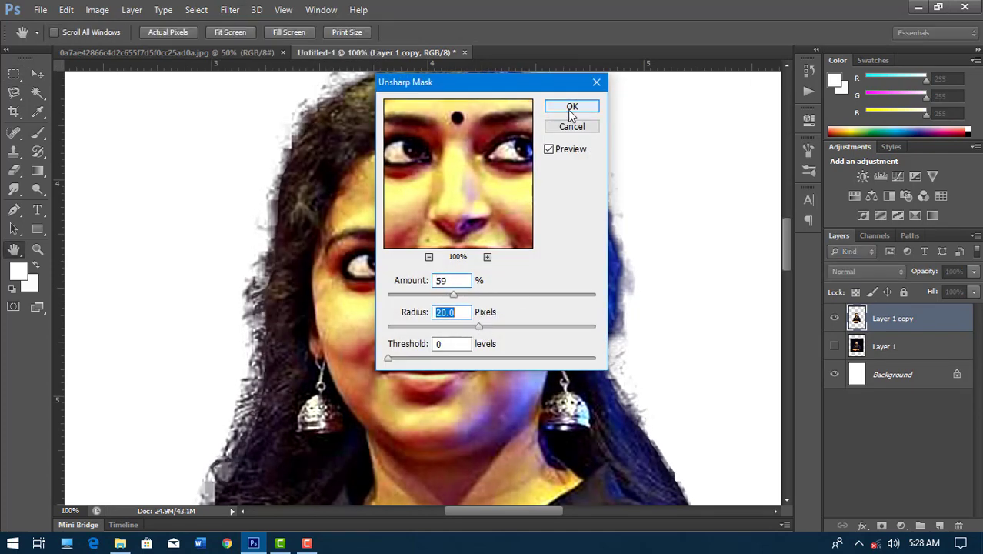
click(572, 107)
- Try Image > Auto Color on the portrait, then undo it
click(97, 9)
click(116, 67)
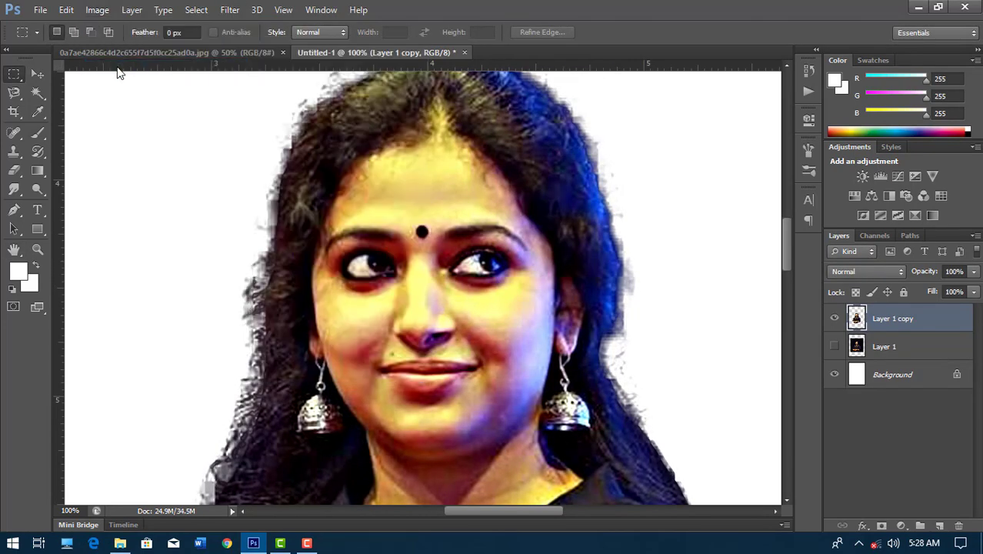
click(99, 10)
click(114, 80)
click(97, 9)
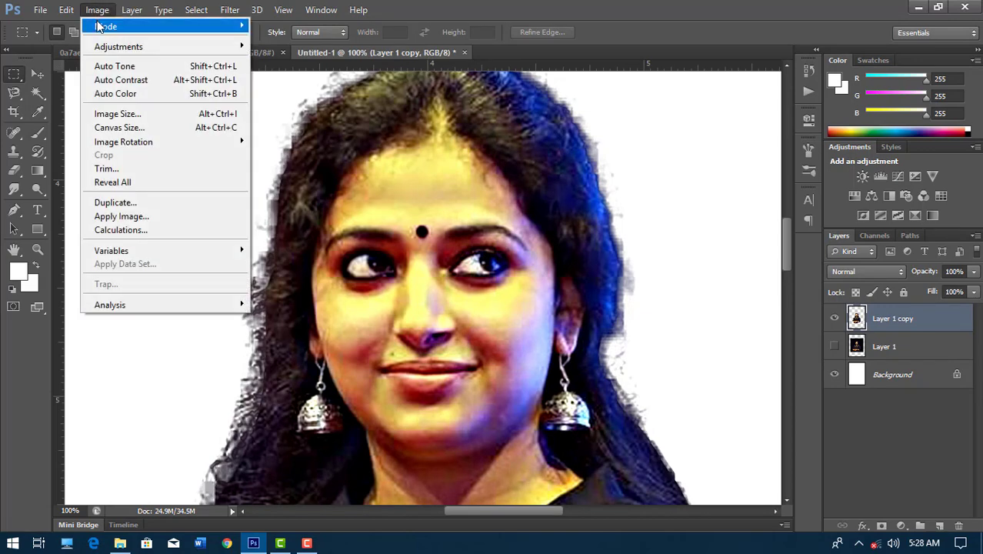
click(108, 92)
key(ctrl+z)
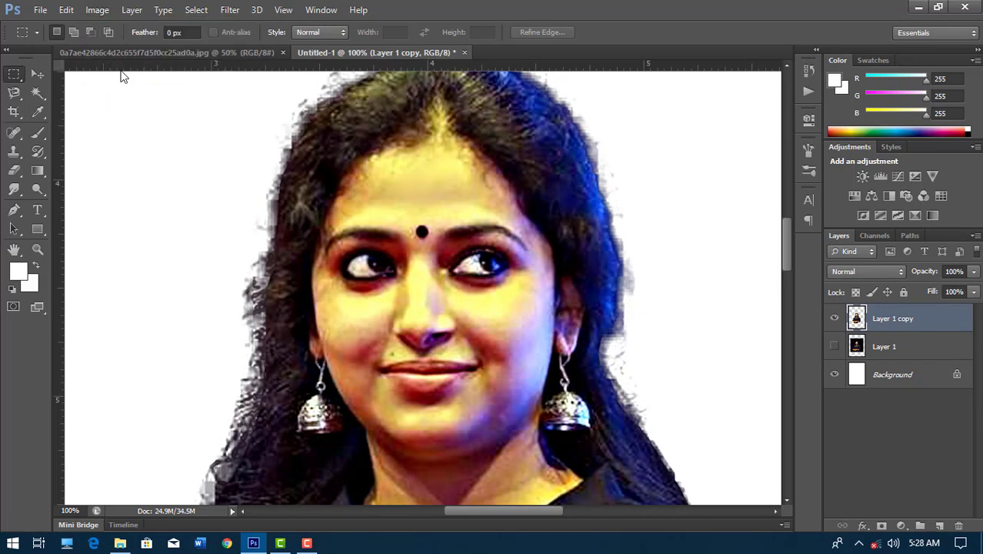
drag(425, 257, 409, 241)
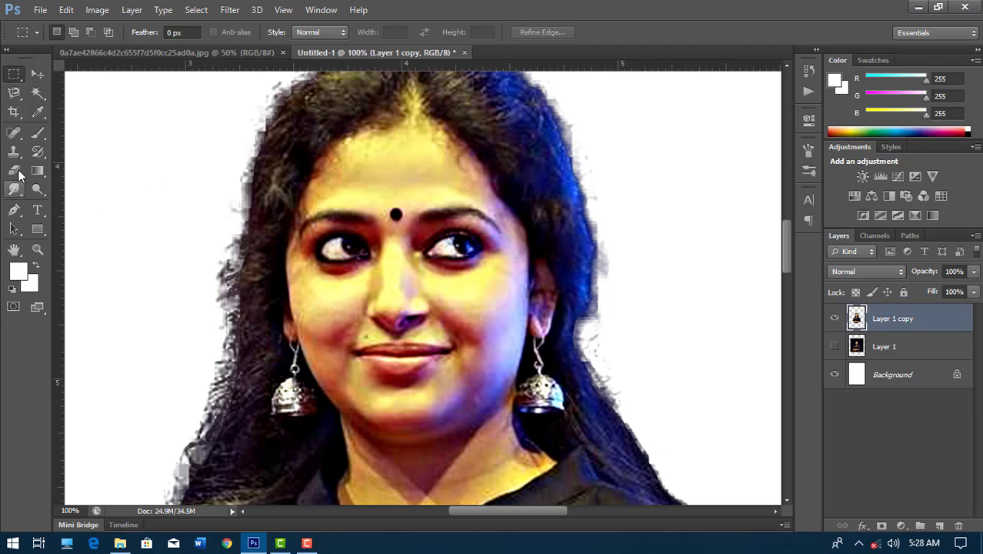
- Paint a pure red brush stroke across her forehead on a new Layer 2
click(38, 132)
click(18, 271)
click(758, 137)
click(882, 156)
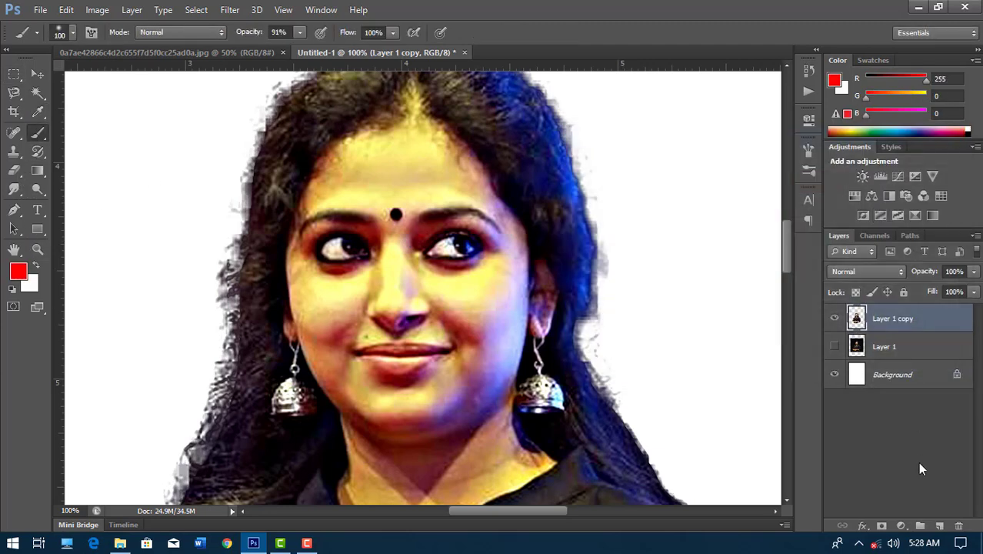
click(940, 526)
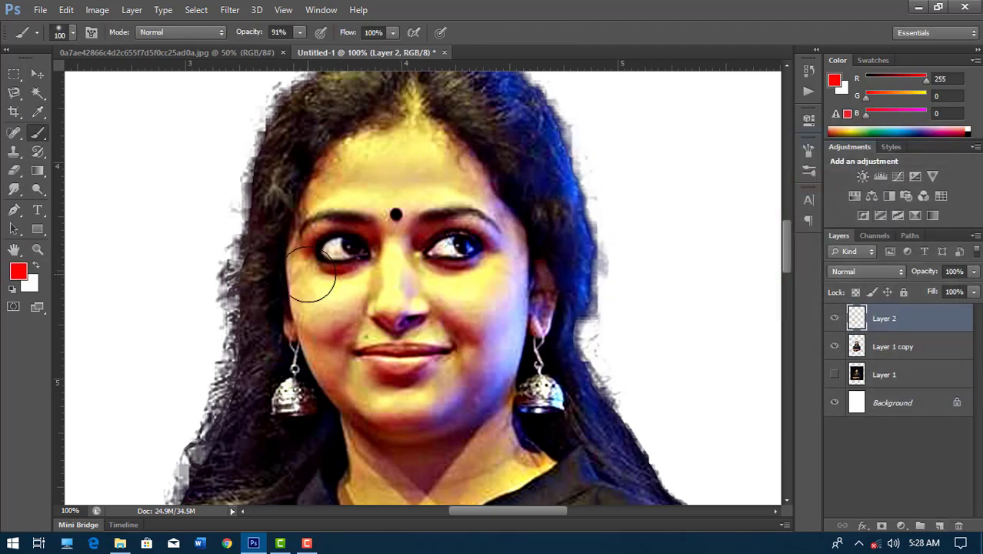
drag(351, 150, 314, 204)
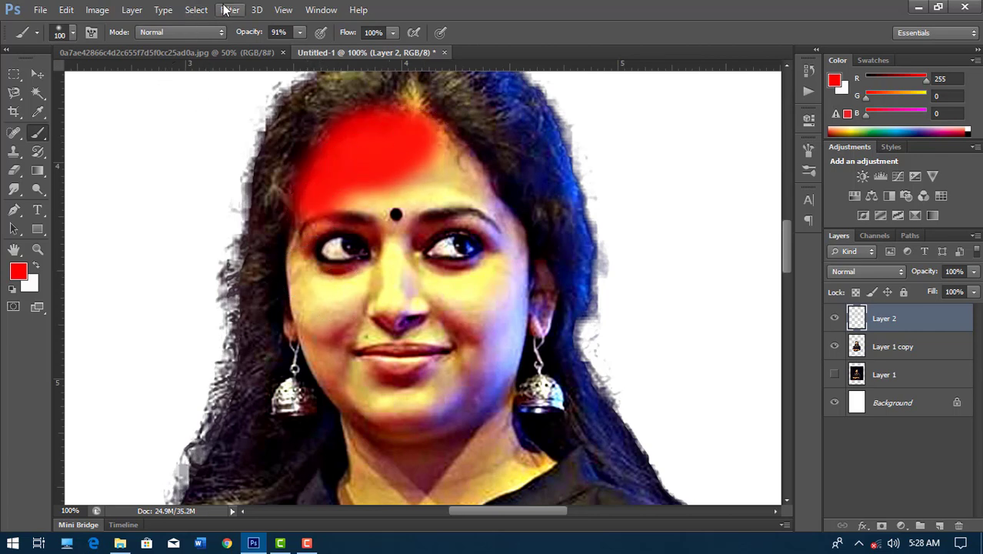
- Blend the red layer as Overlay at reduced opacity and add empty Layer 3
click(854, 271)
click(842, 179)
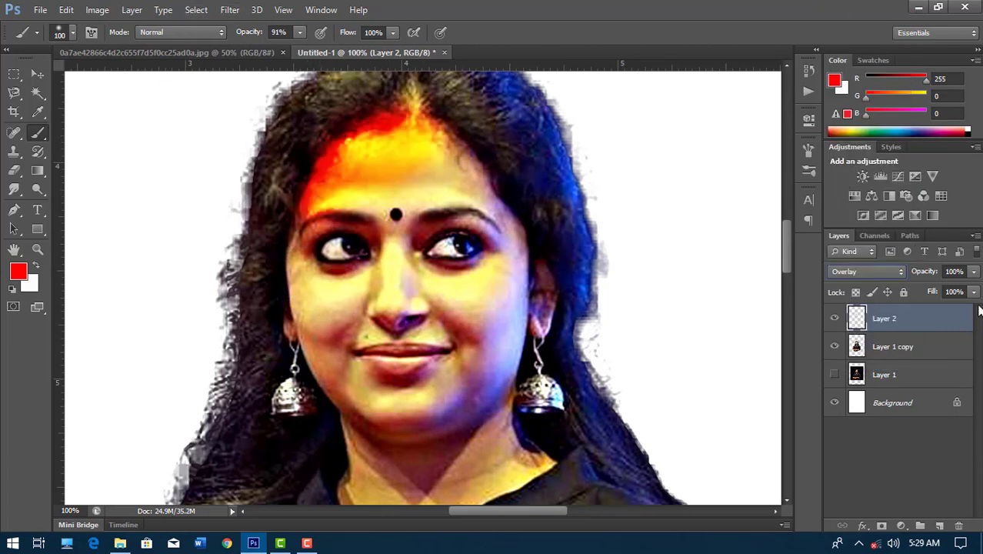
drag(924, 272, 870, 279)
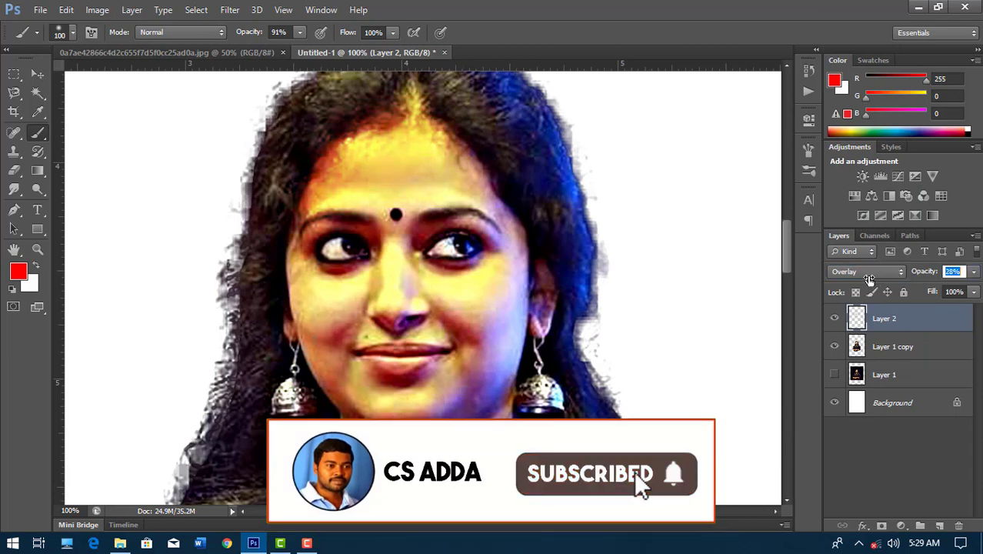
click(940, 526)
- Paint magenta from chin to neckline on Layer 3, blended as Overlay at lower opacity
key(i)
click(18, 271)
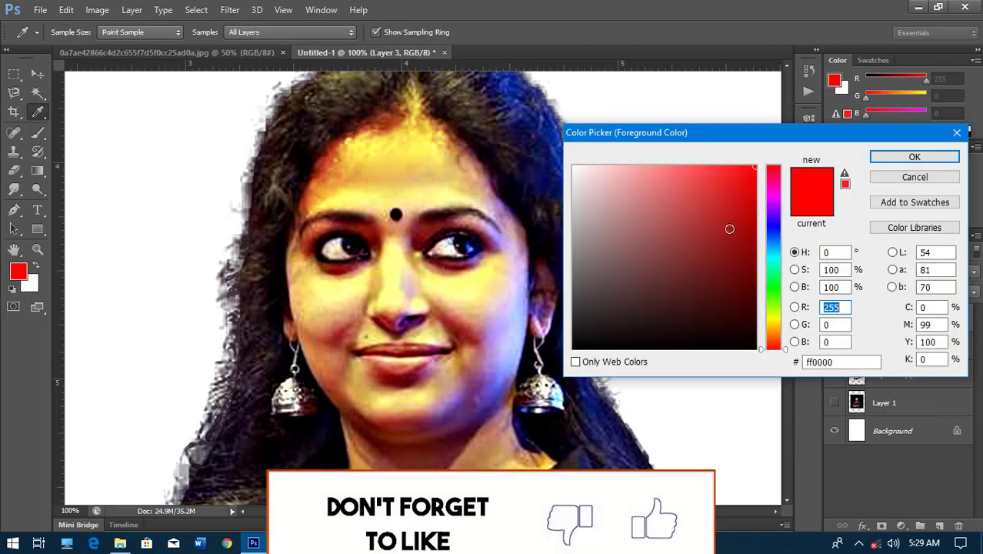
click(362, 420)
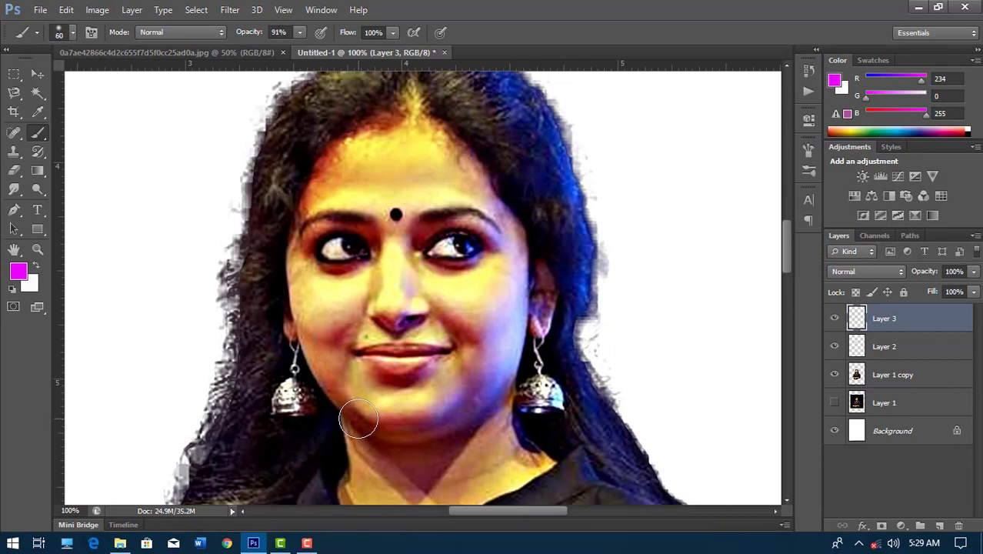
drag(350, 407, 332, 373)
mouse_move(386, 443)
mouse_down()
mouse_move(349, 398)
mouse_move(352, 500)
mouse_move(367, 505)
mouse_up()
click(867, 271)
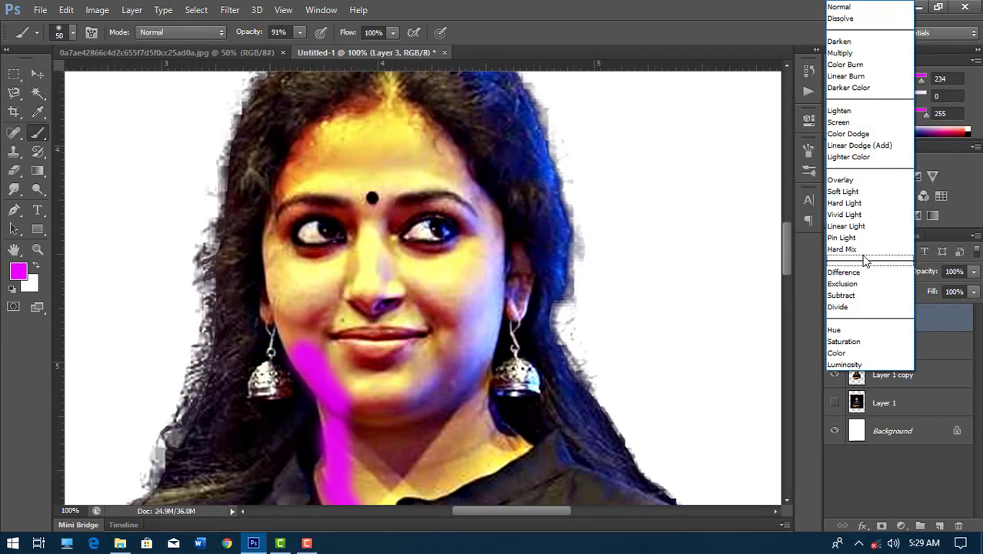
click(840, 176)
drag(914, 277, 890, 275)
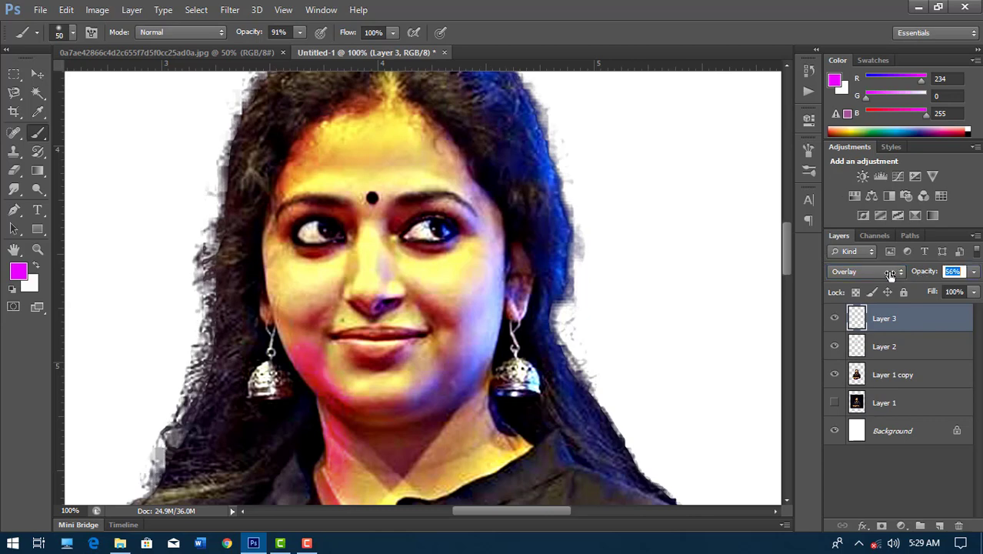
- Shrink the brush and zoom out to review the whole tinted portrait
click(18, 271)
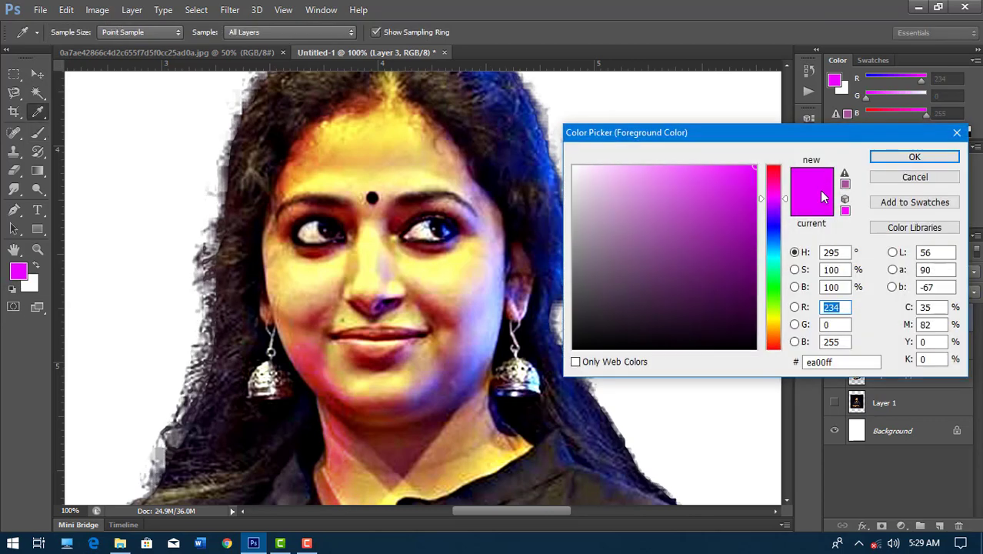
click(885, 176)
scroll(396, 319, up, 2)
scroll(361, 315, up, 1)
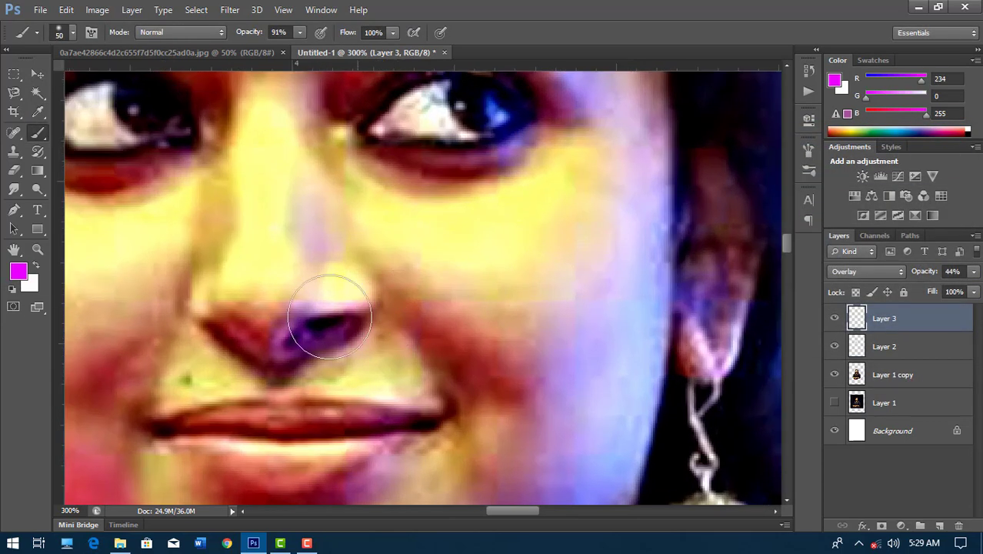
key(bracketleft)
key(bracketleft)
key(bracketleft)
drag(291, 214, 378, 263)
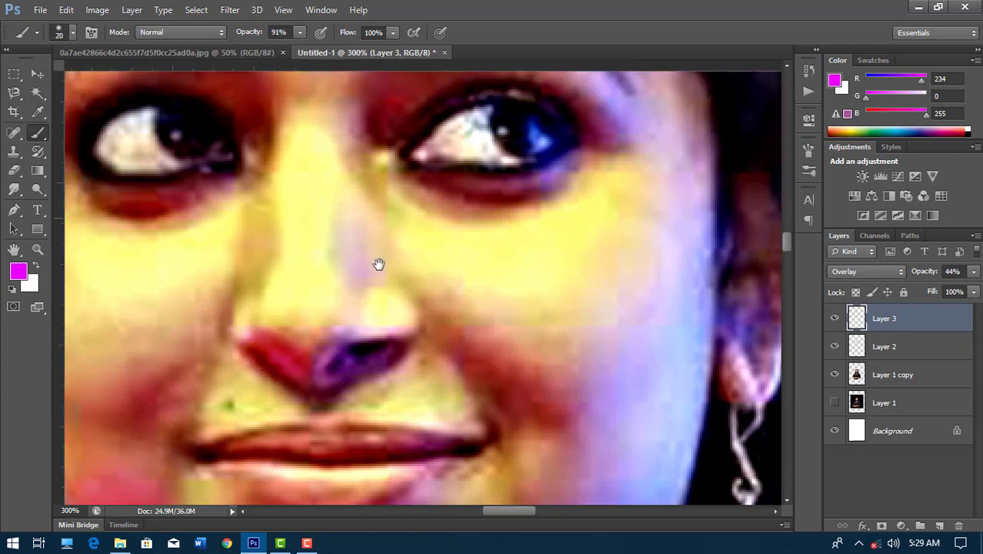
scroll(444, 292, down, 3)
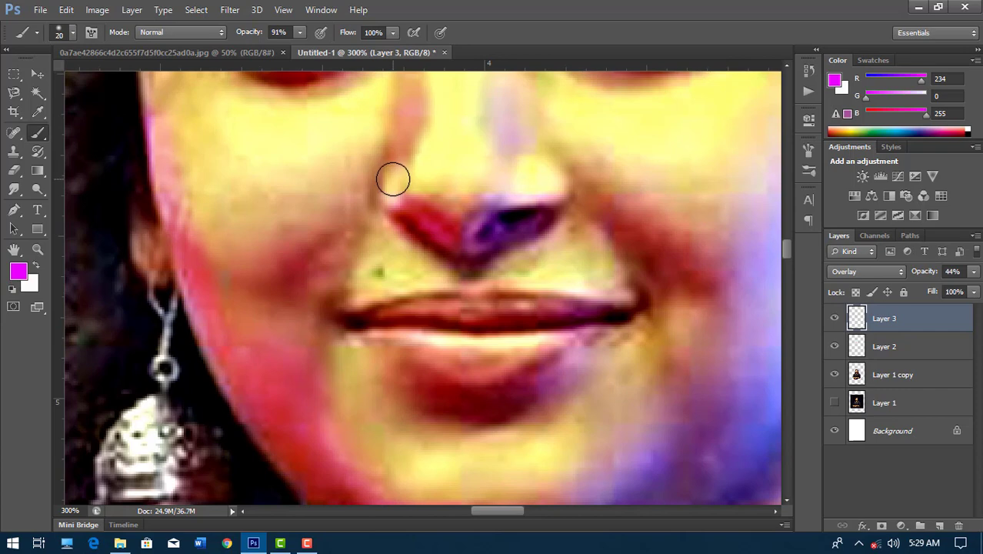
scroll(391, 176, down, 2)
drag(409, 211, 386, 297)
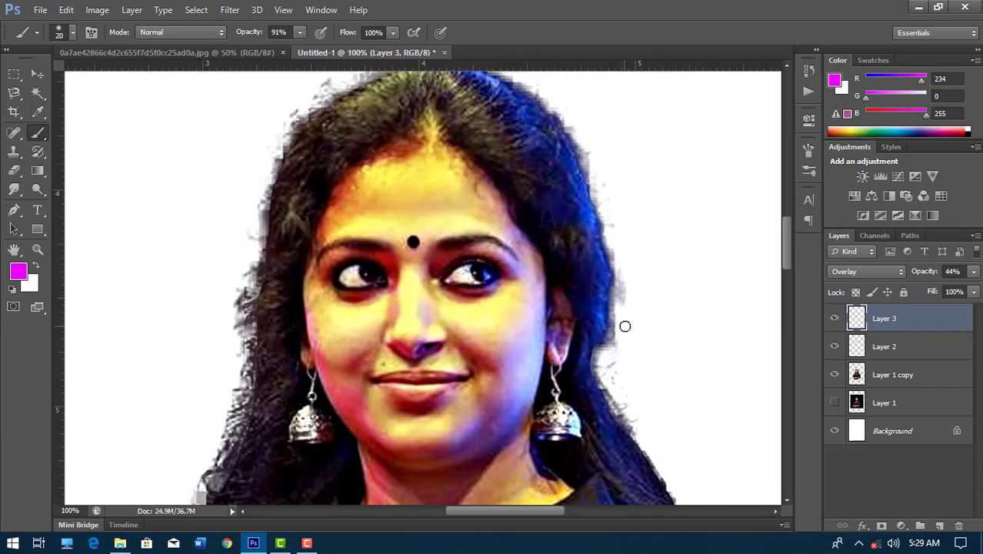
- Delete Layer 3 and Layer 2 from the Layers panel
click(911, 347)
key(Delete)
click(899, 319)
key(Delete)
- Select the Smudge tool on Layer 1 copy, dismiss the stray New dialog, and choose the 65 px soft brush
click(14, 189)
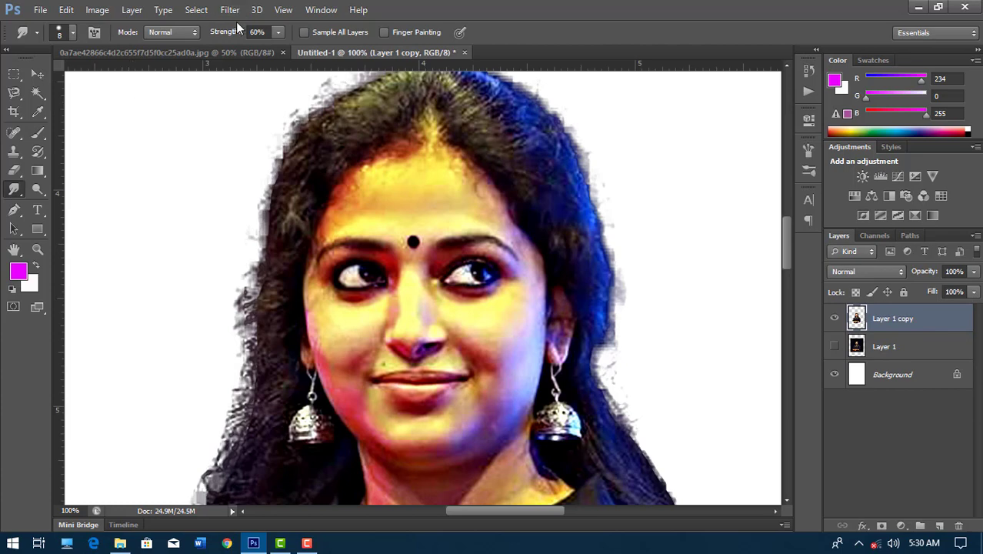
key(ctrl+n)
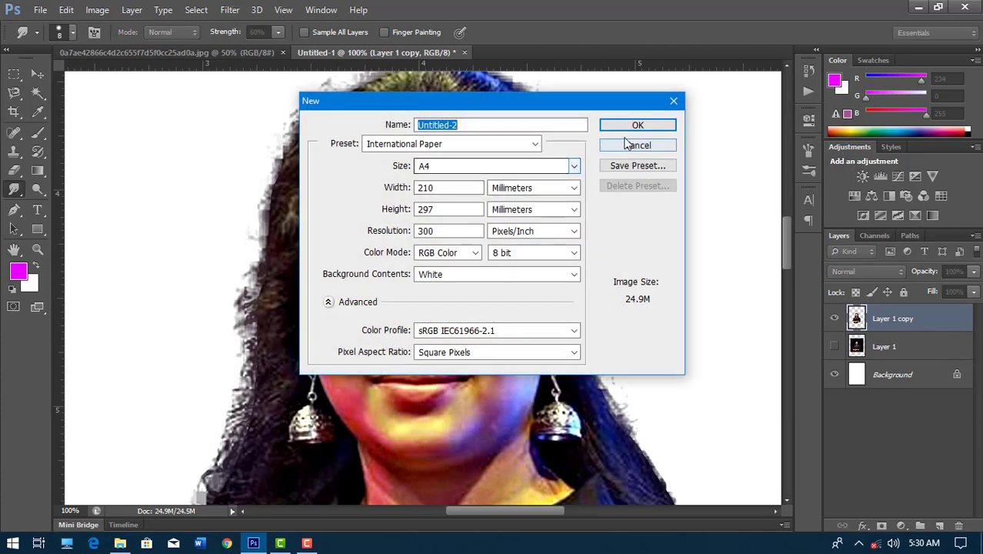
click(642, 144)
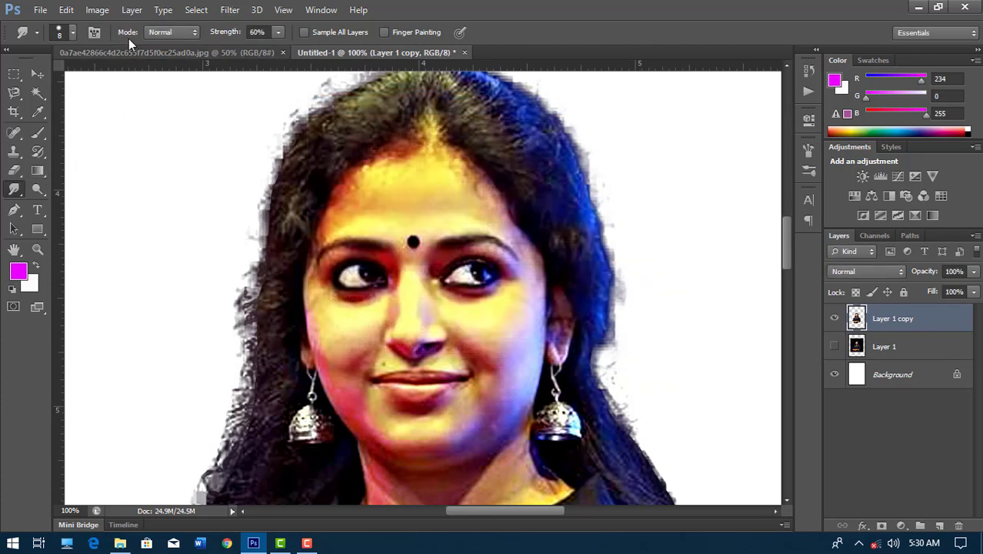
click(74, 32)
drag(325, 171, 319, 304)
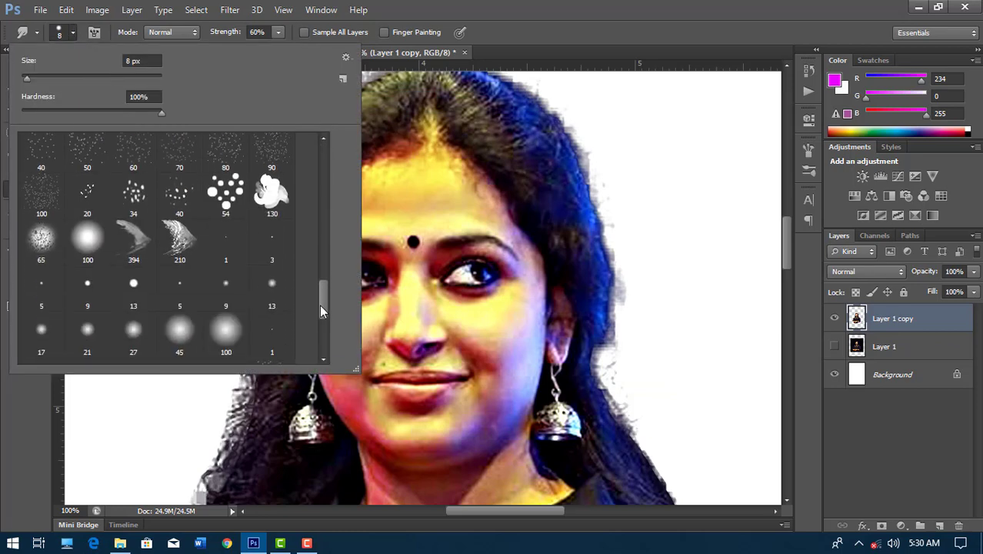
double_click(123, 274)
alt+scroll(496, 198, up, 3)
- With a smaller smudge brush, blend the forehead yellow into the hairline on both sides
alt+scroll(484, 340, down, 1)
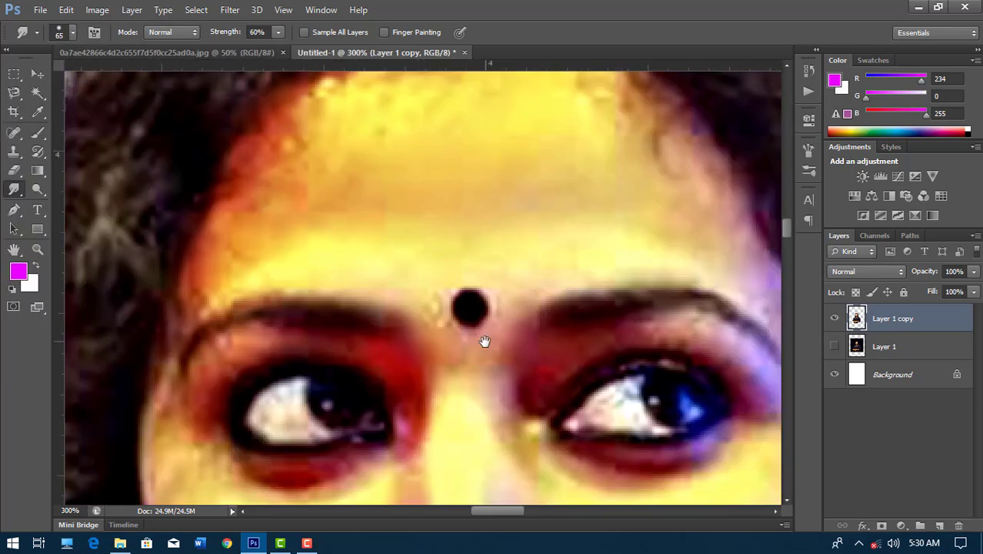
scroll(438, 373, up, 2)
key(bracketleft)
key(bracketleft)
key(bracketleft)
key(bracketleft)
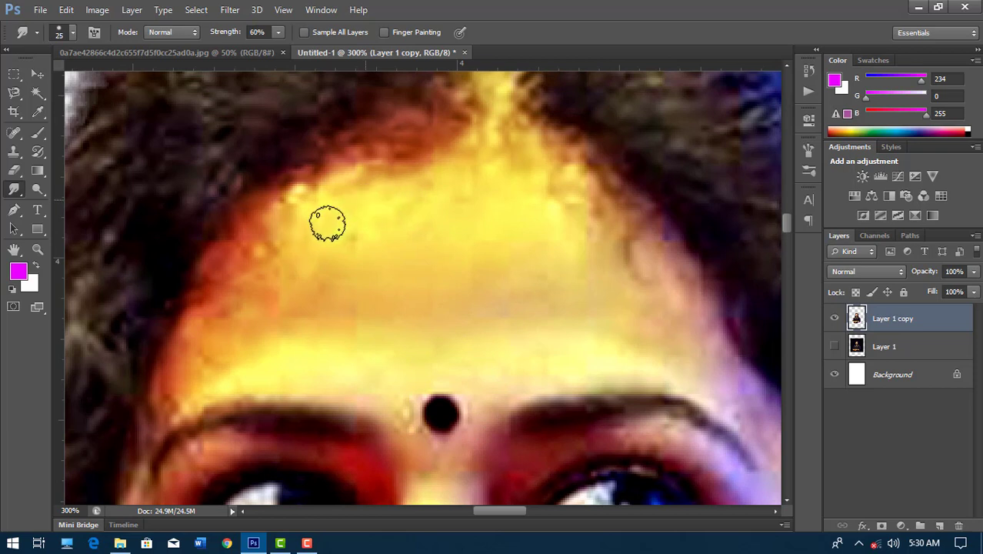
mouse_move(408, 235)
mouse_down()
mouse_move(281, 255)
mouse_move(248, 244)
mouse_move(336, 294)
mouse_move(238, 278)
mouse_move(304, 187)
mouse_move(364, 174)
mouse_up()
drag(450, 281, 354, 231)
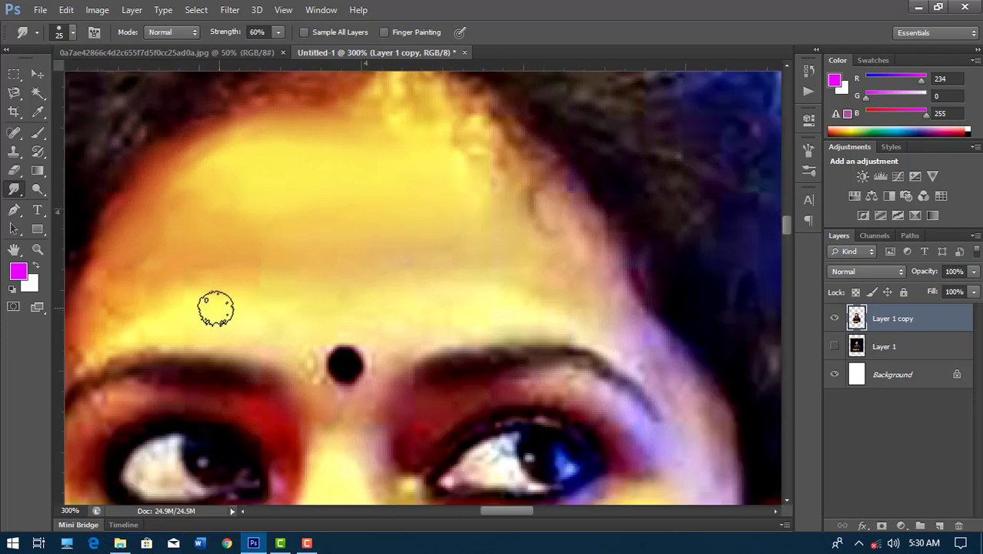
mouse_move(216, 309)
mouse_down()
mouse_move(194, 312)
mouse_move(160, 275)
mouse_up()
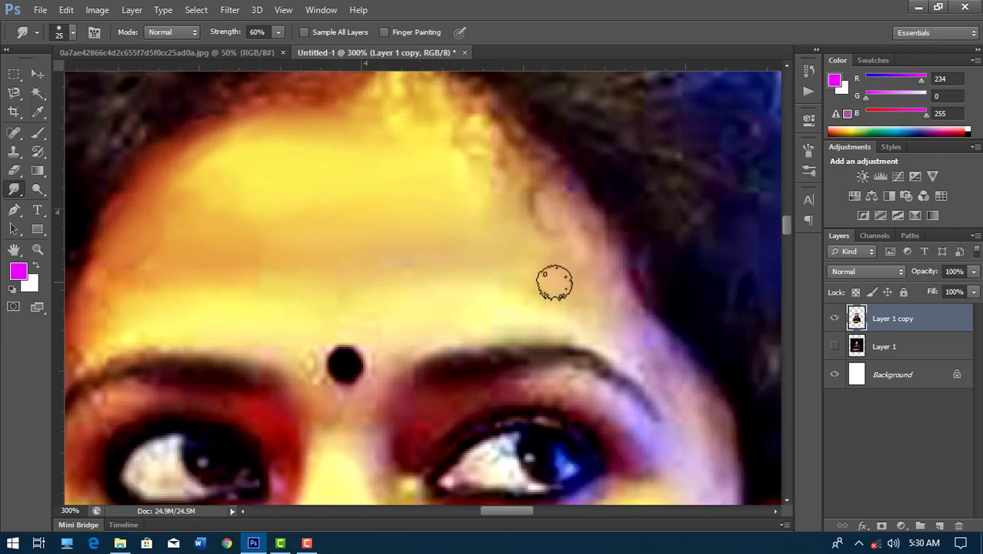
mouse_move(555, 283)
mouse_down()
mouse_move(484, 182)
mouse_move(468, 213)
mouse_move(496, 169)
mouse_move(555, 198)
mouse_move(514, 145)
mouse_move(459, 145)
mouse_move(566, 195)
mouse_up()
mouse_move(583, 256)
mouse_down()
mouse_move(519, 100)
mouse_move(648, 268)
mouse_move(520, 105)
mouse_move(464, 143)
mouse_up()
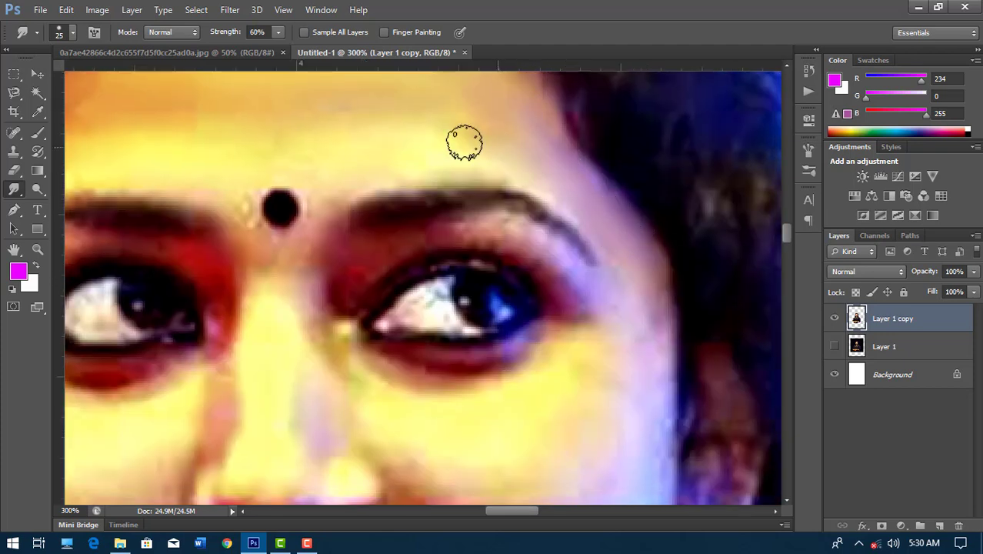
- Smudge a soft streak down the nose and blend the red smile line toward the mouth
drag(233, 188, 361, 175)
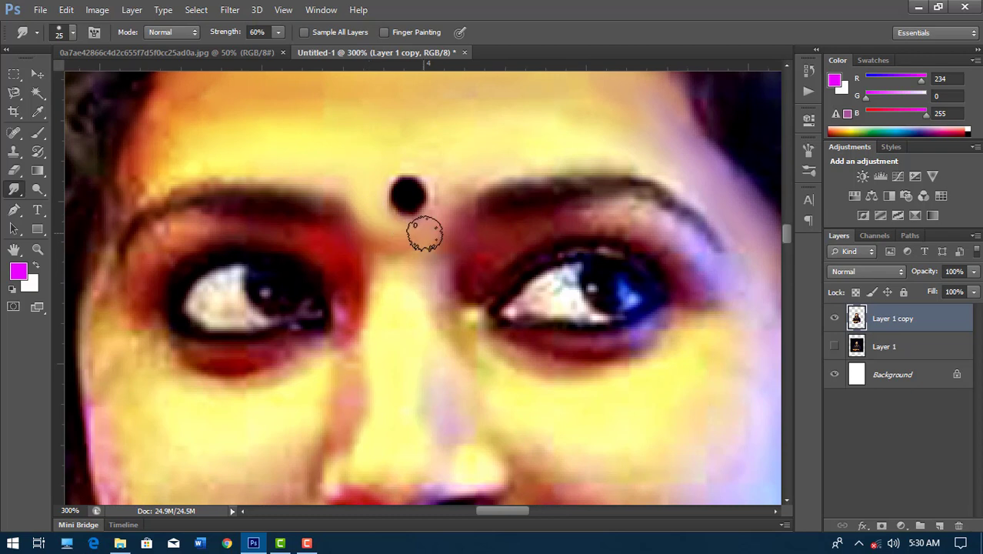
drag(453, 175, 405, 156)
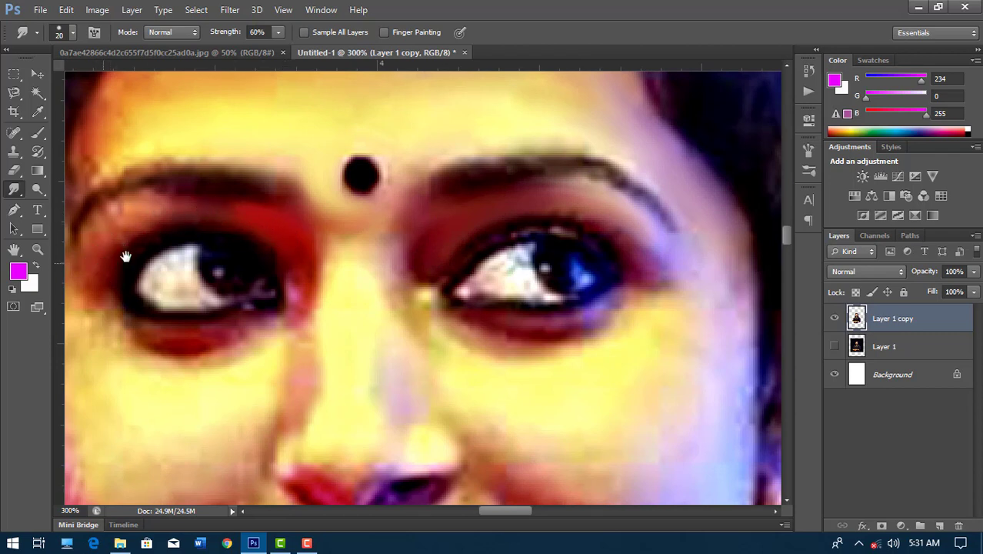
drag(125, 256, 270, 232)
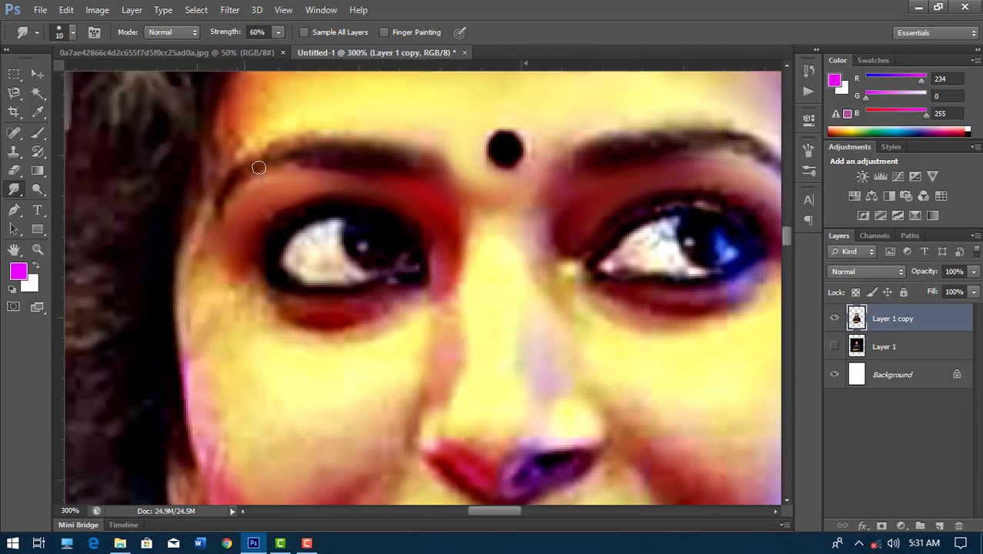
drag(272, 144, 289, 188)
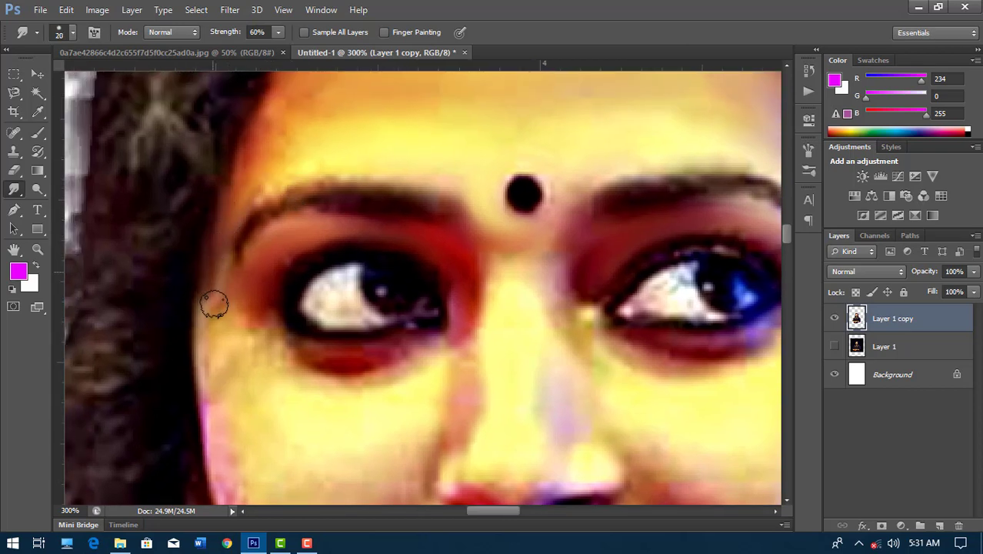
mouse_move(283, 105)
mouse_down()
mouse_move(277, 245)
mouse_move(329, 104)
mouse_up()
drag(268, 226, 323, 105)
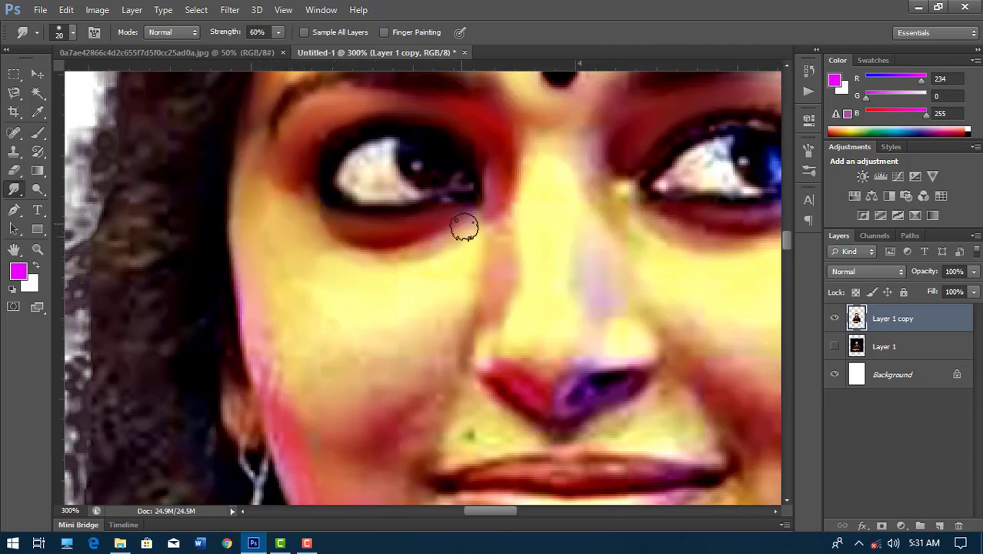
drag(402, 272, 378, 226)
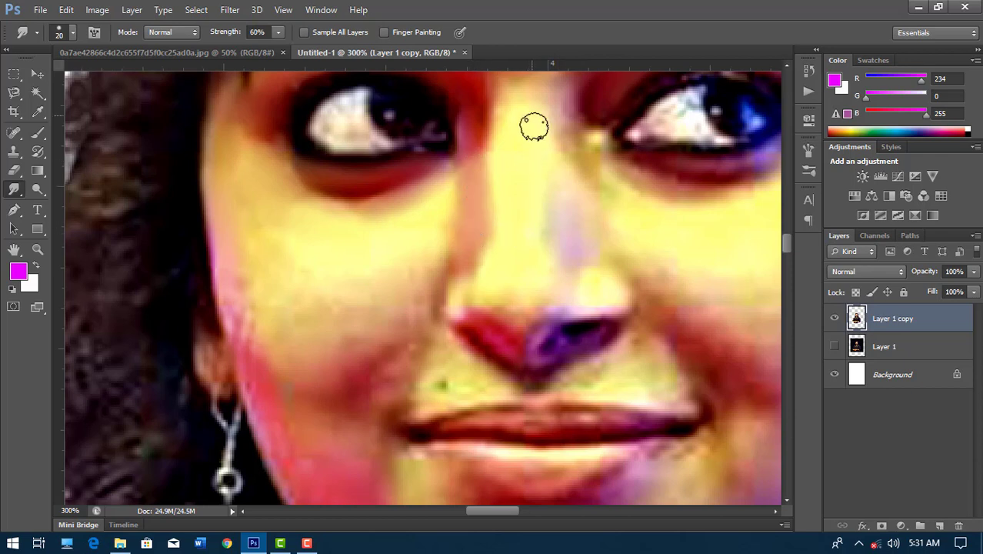
drag(535, 127, 465, 185)
drag(510, 158, 497, 269)
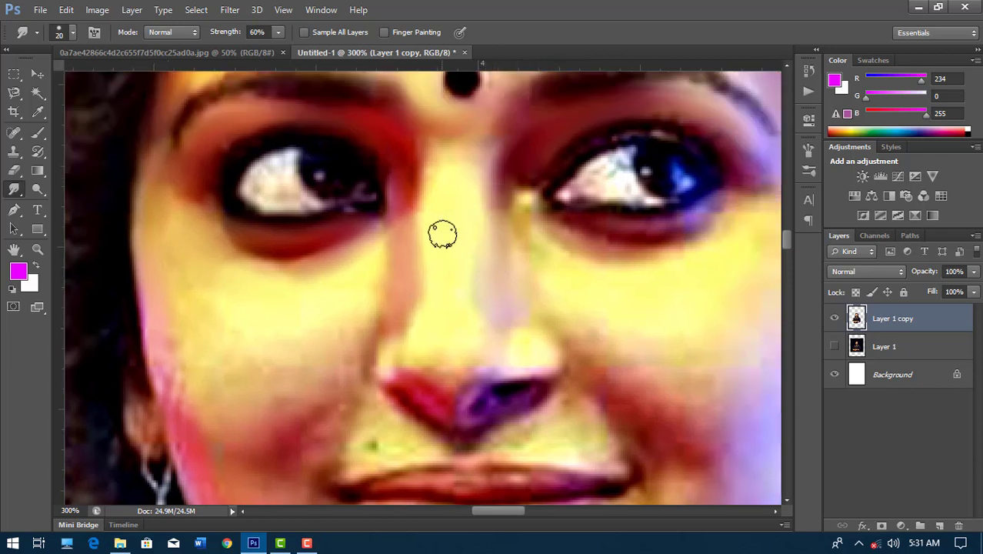
drag(443, 235, 374, 173)
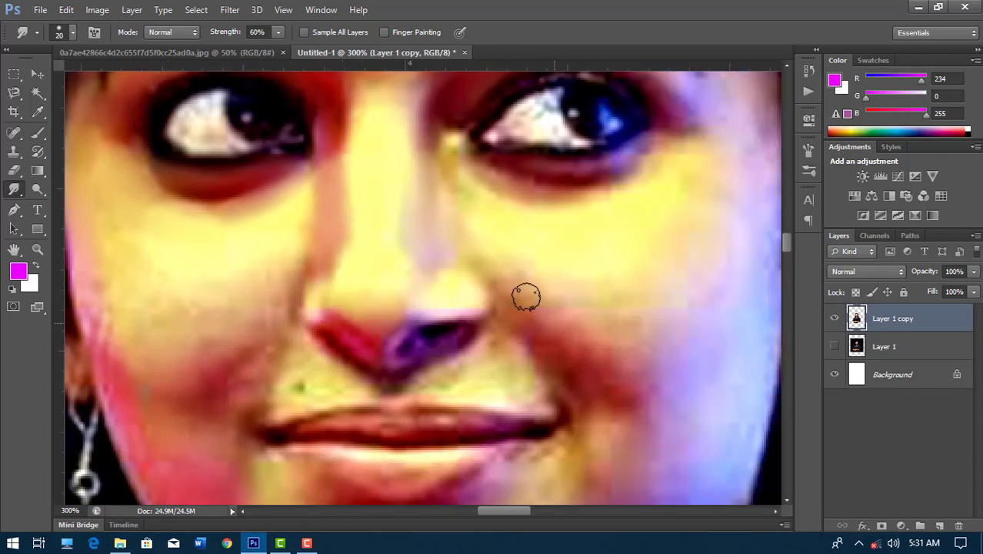
drag(527, 297, 597, 359)
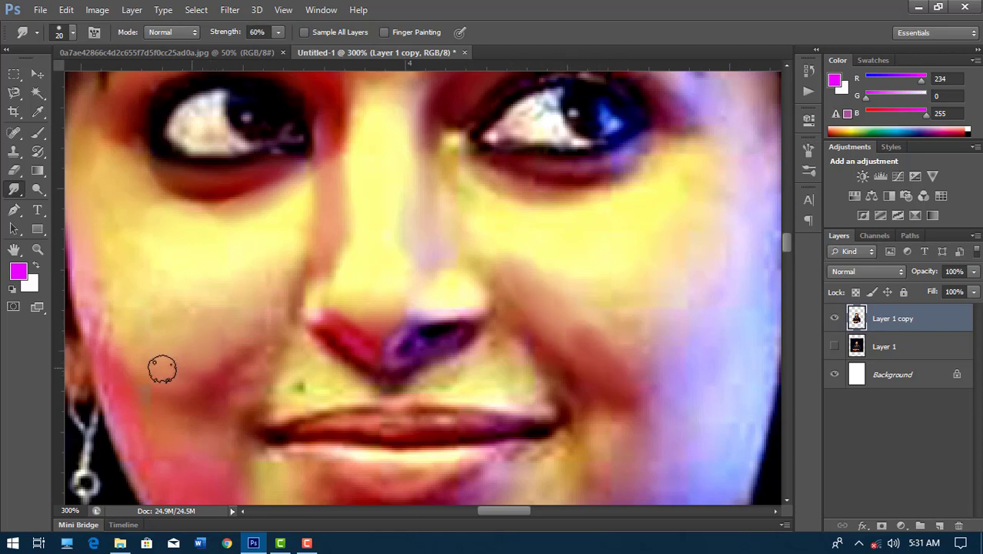
- Enable brush spacing at a low value for continuous smudge strokes
click(810, 152)
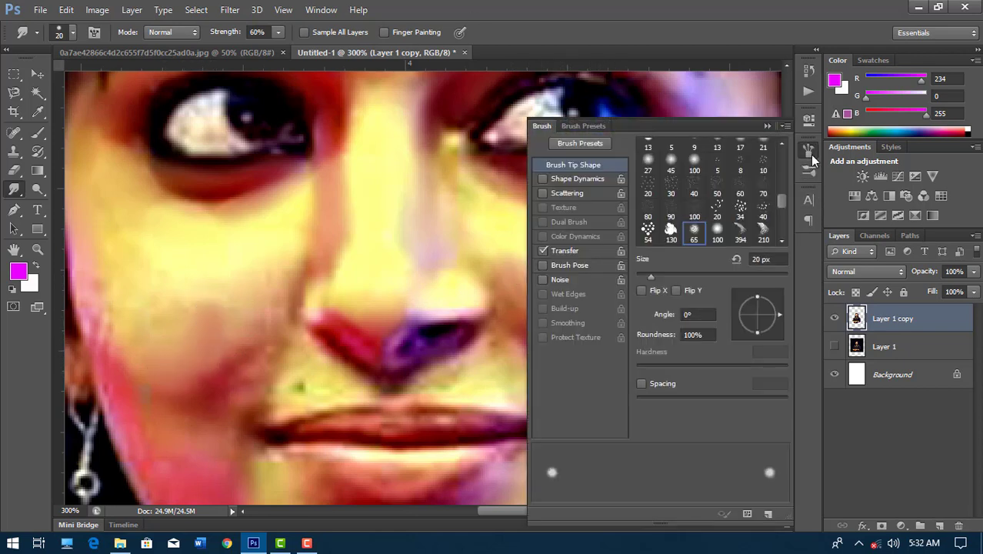
click(641, 384)
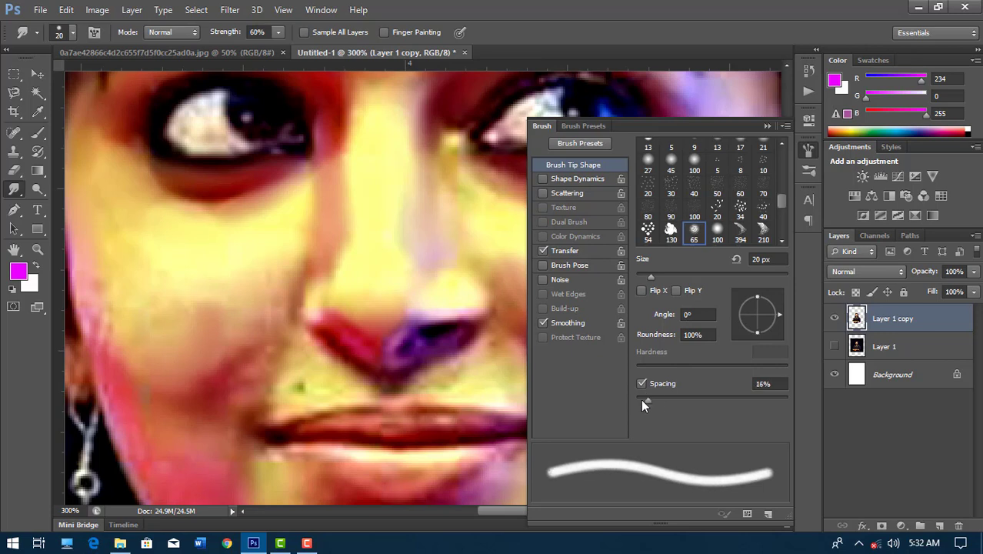
drag(641, 399, 660, 399)
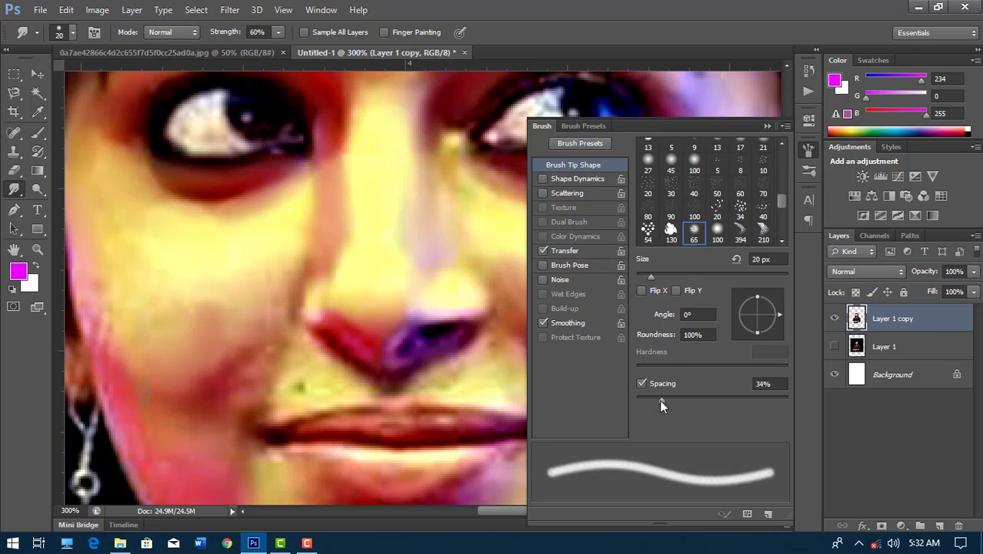
click(768, 126)
scroll(374, 282, down, 2)
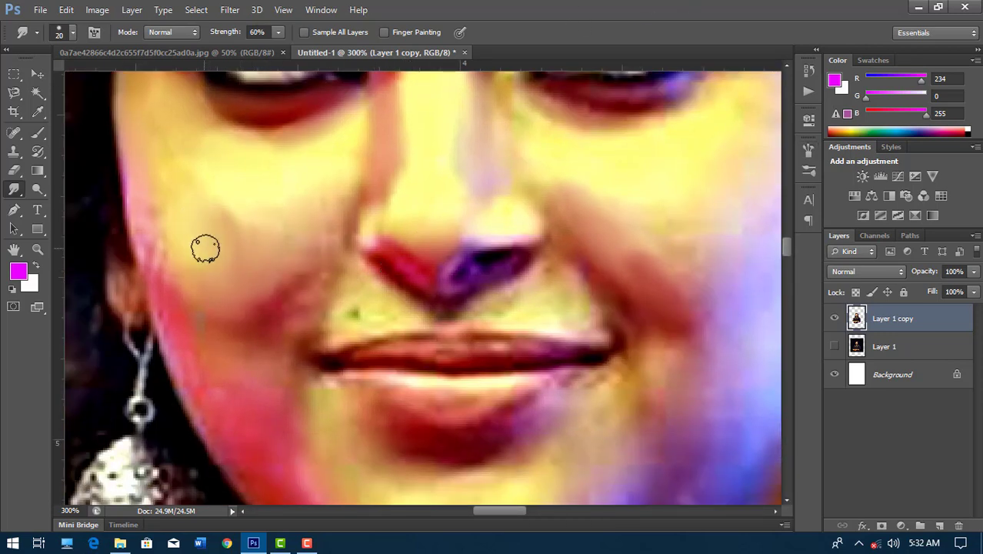
- Smear the colours across the left cheek using a slightly larger brush
drag(206, 248, 229, 254)
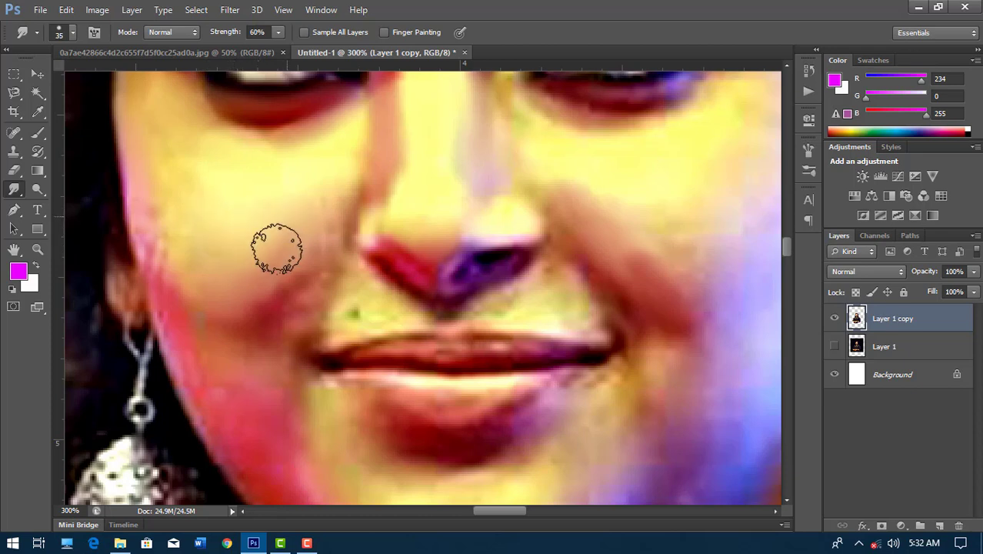
key(bracketright)
scroll(165, 246, up, 2)
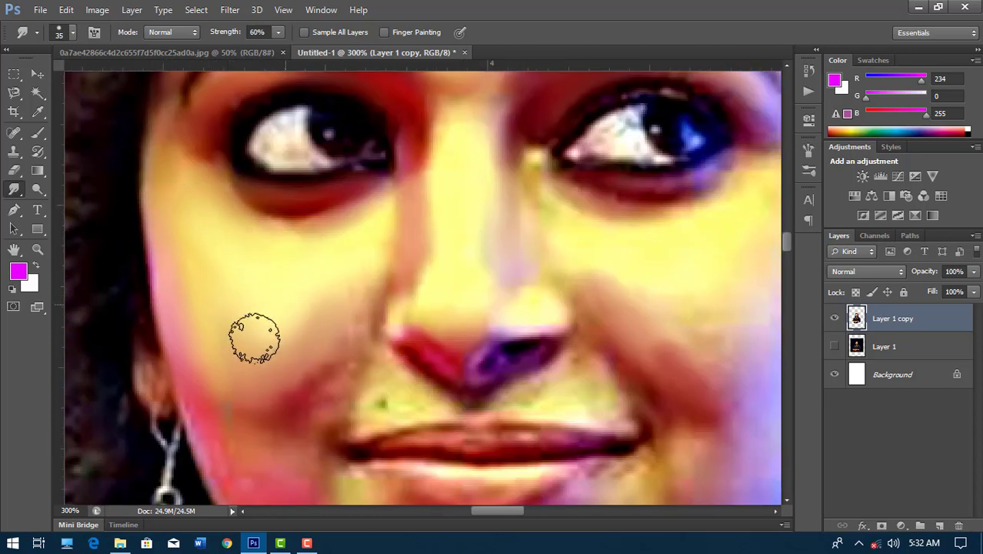
drag(652, 318, 531, 263)
drag(660, 267, 577, 302)
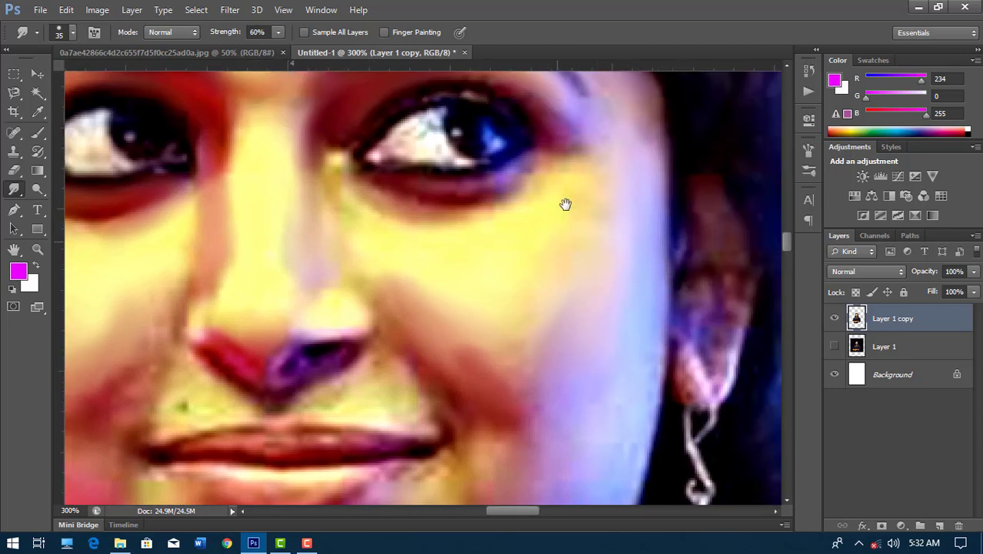
scroll(566, 204, down, 3)
scroll(524, 248, down, 3)
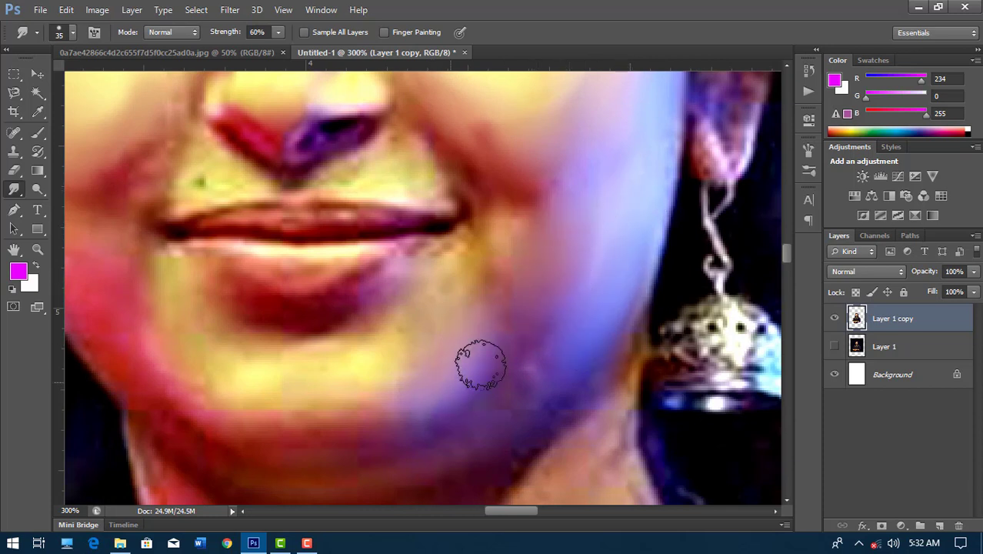
drag(480, 360, 537, 263)
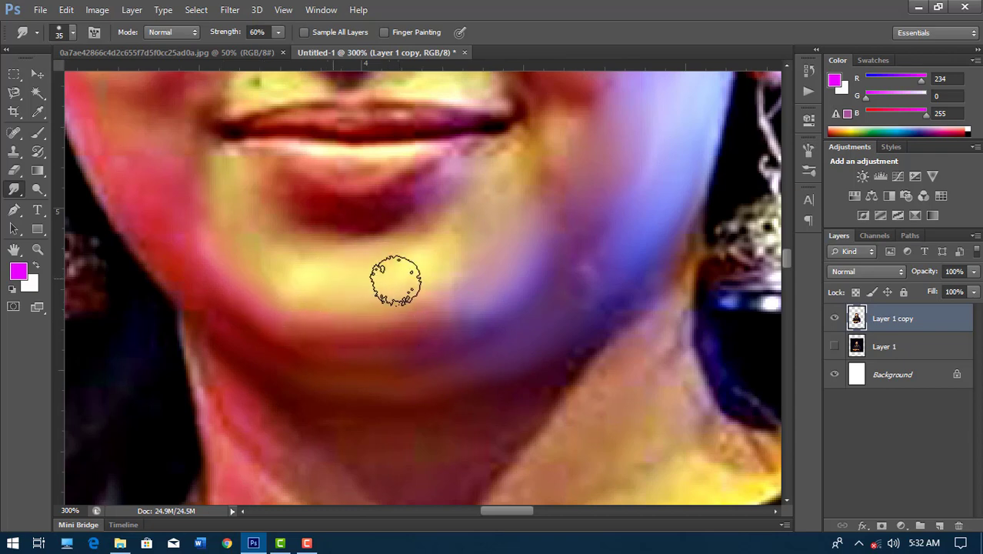
- Smudge purple along the lower lip corner and soften the reddish cheek edges toward the jaw
drag(315, 241, 393, 265)
drag(473, 225, 570, 177)
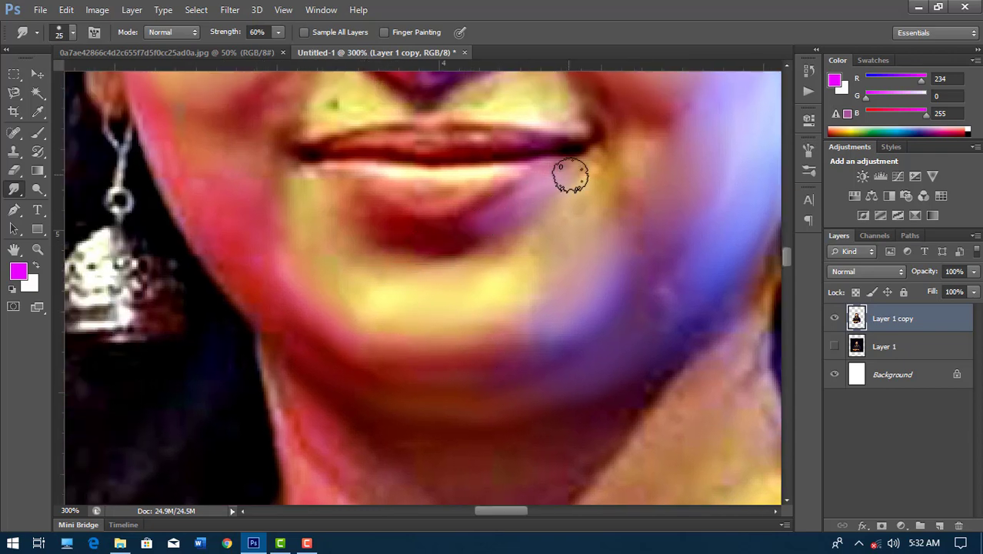
drag(196, 177, 261, 281)
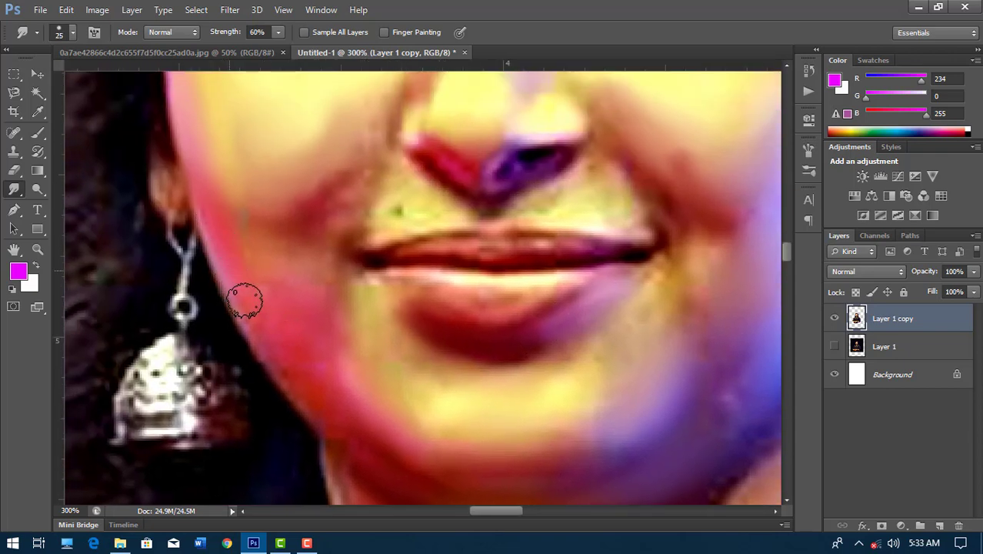
drag(314, 198, 267, 214)
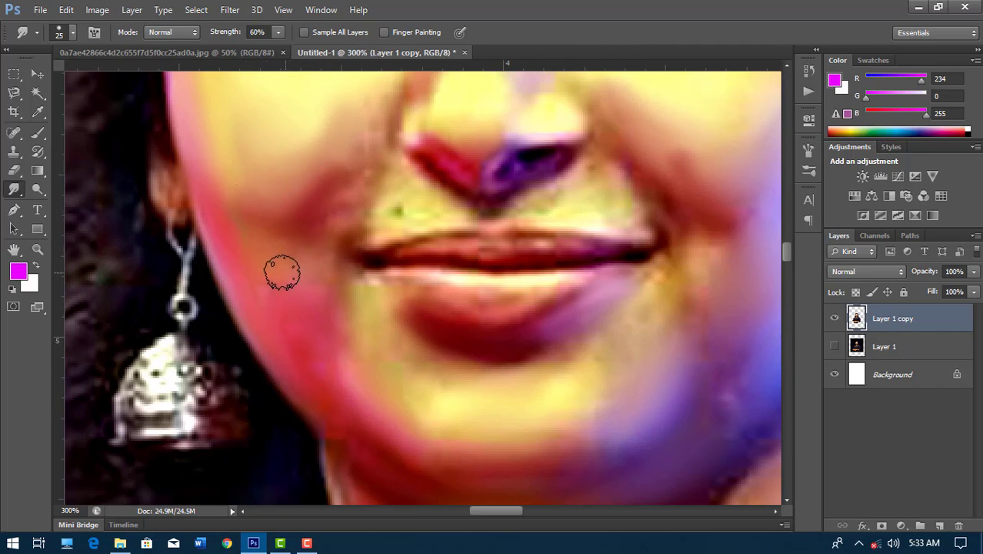
drag(282, 272, 322, 352)
scroll(324, 349, down, 3)
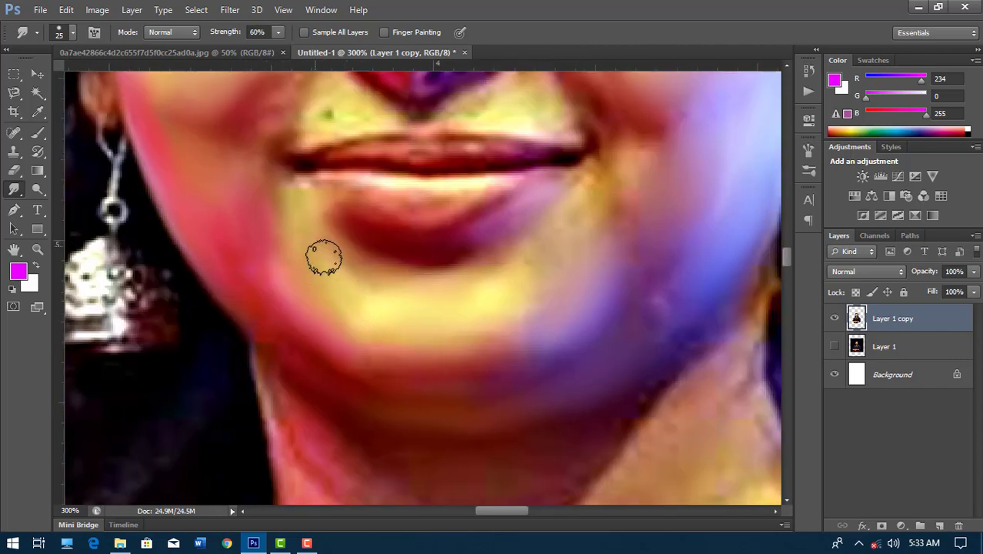
scroll(323, 257, down, 3)
- Blend the pink neck into the jawline and smooth the neck-to-collar boundary
mouse_move(238, 358)
mouse_down()
mouse_move(215, 264)
mouse_move(225, 267)
mouse_up()
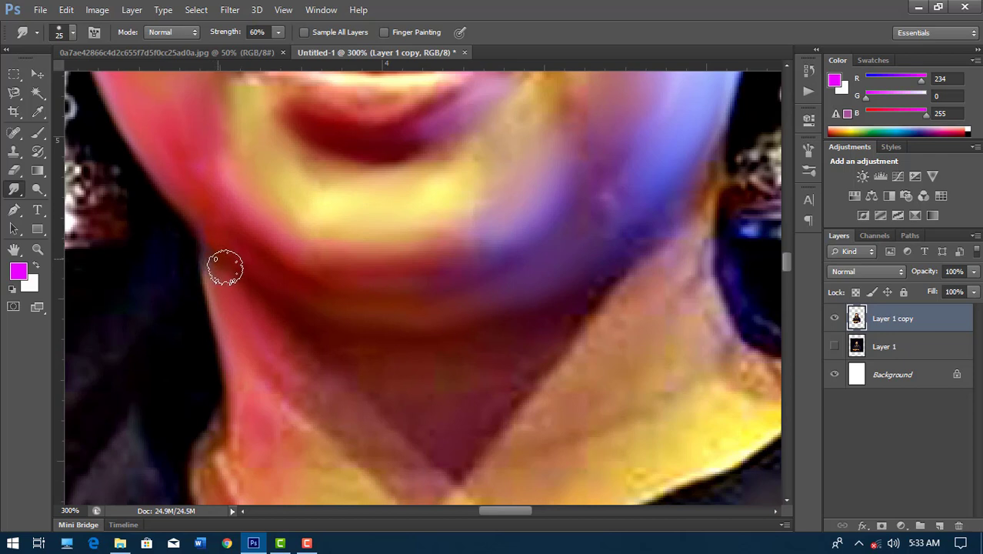
drag(280, 337, 260, 210)
mouse_move(306, 339)
mouse_down()
mouse_move(248, 323)
mouse_move(261, 393)
mouse_up()
mouse_move(251, 221)
mouse_down()
mouse_move(340, 314)
mouse_move(406, 328)
mouse_up()
drag(576, 197, 408, 402)
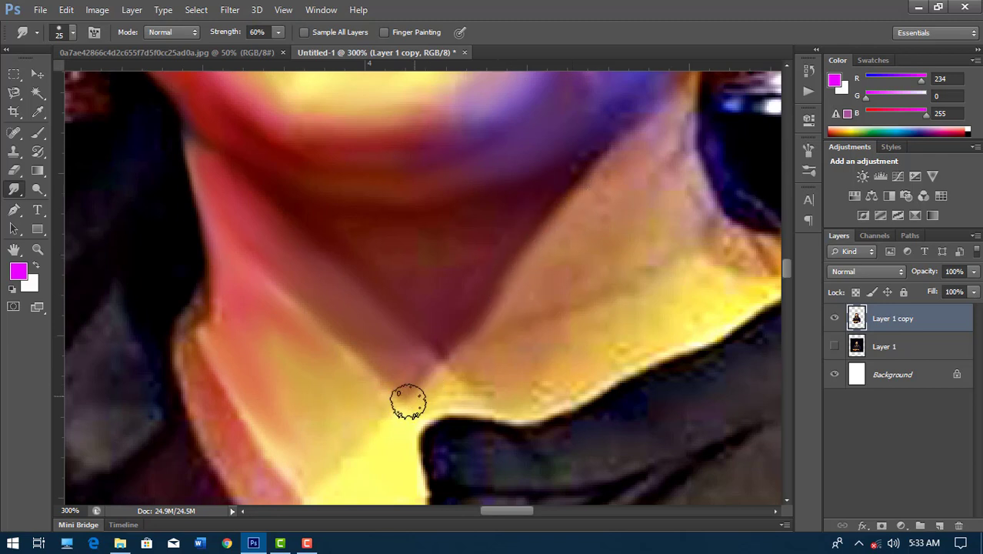
mouse_move(672, 259)
mouse_down()
mouse_move(514, 358)
mouse_move(679, 303)
mouse_up()
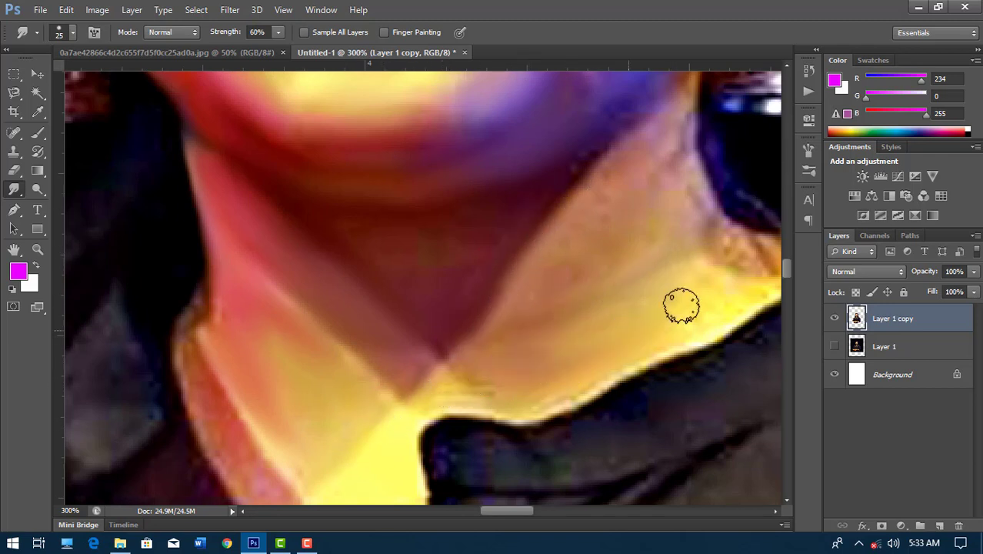
drag(673, 199, 607, 263)
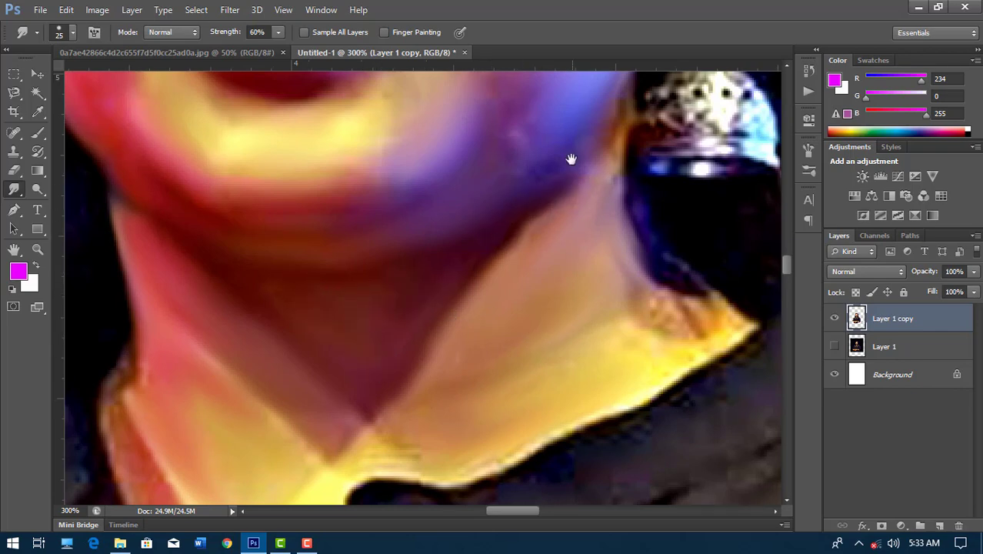
- Return to the lips and eyes and shrink the smudge brush to 10 px
drag(508, 203, 462, 295)
drag(411, 141, 448, 218)
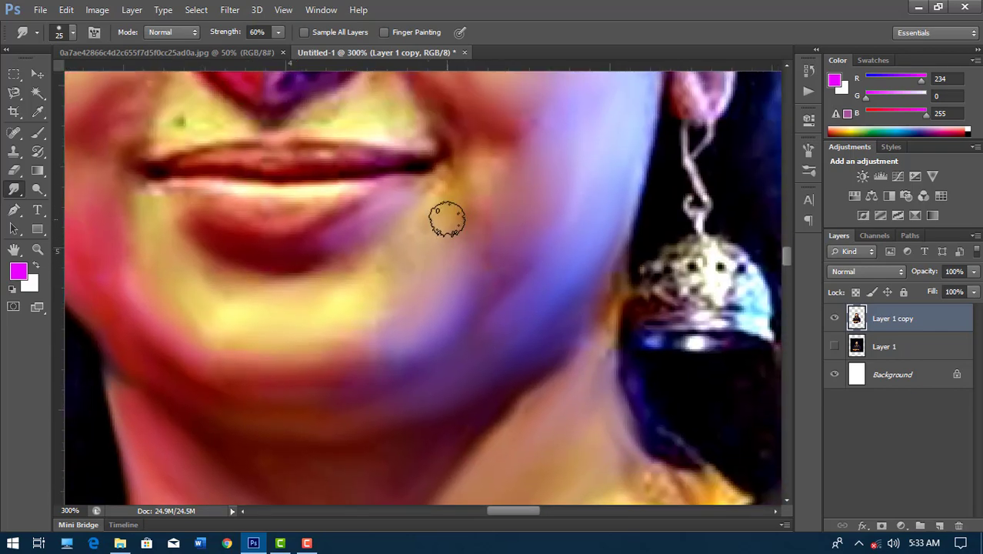
drag(493, 192, 485, 235)
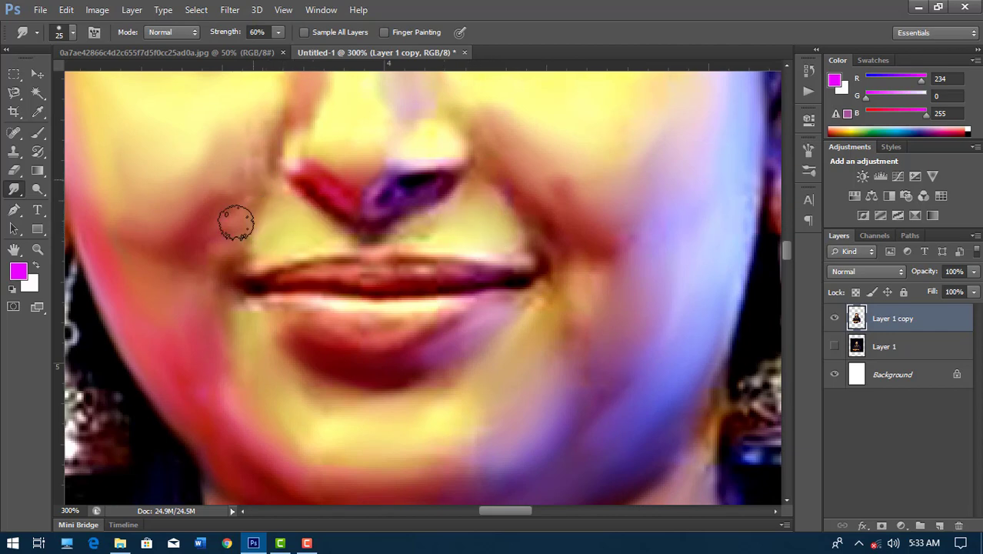
drag(462, 178, 485, 324)
scroll(444, 329, up, 3)
key(bracketleft)
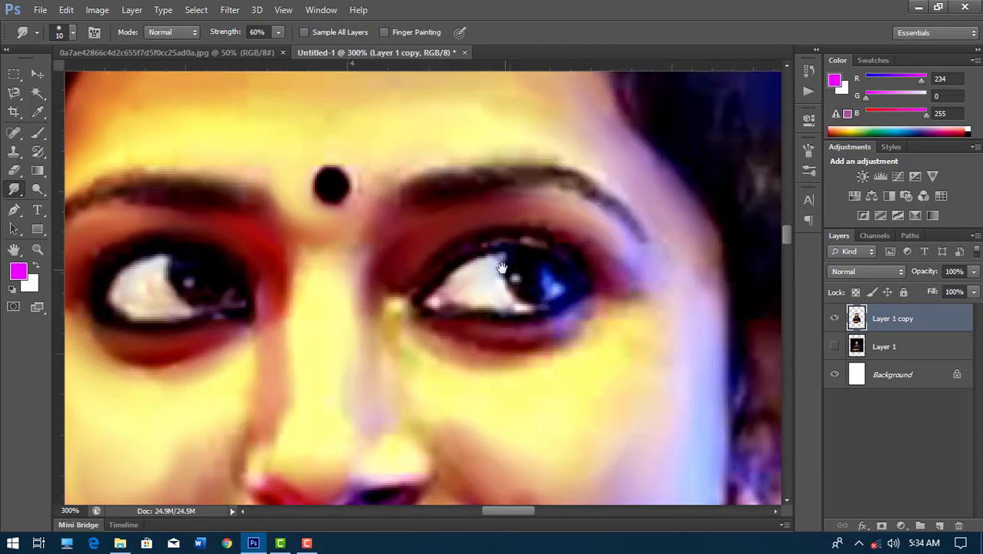
- Smudge the earlobe and the cheek areas beside the nose into smoother colour patches
drag(585, 214, 462, 84)
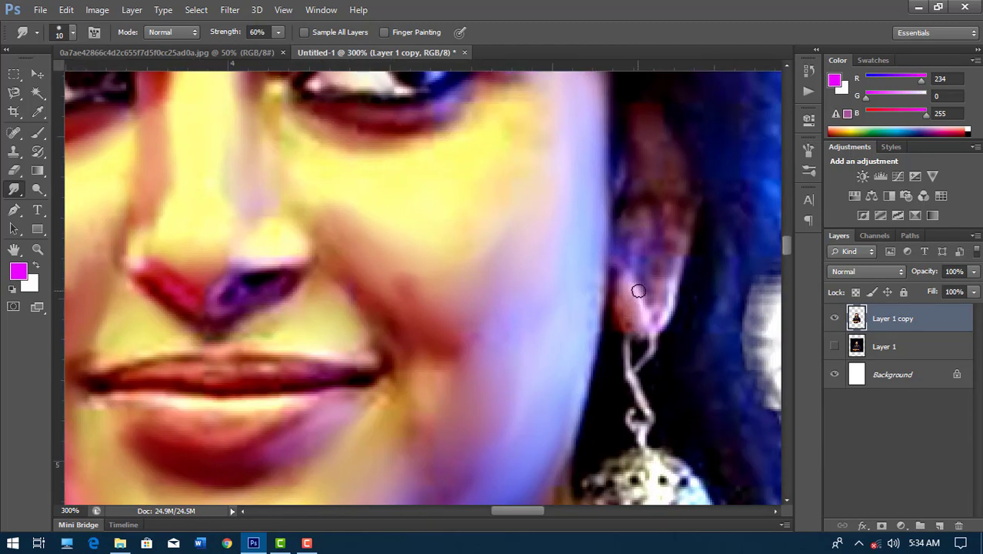
drag(679, 231, 631, 255)
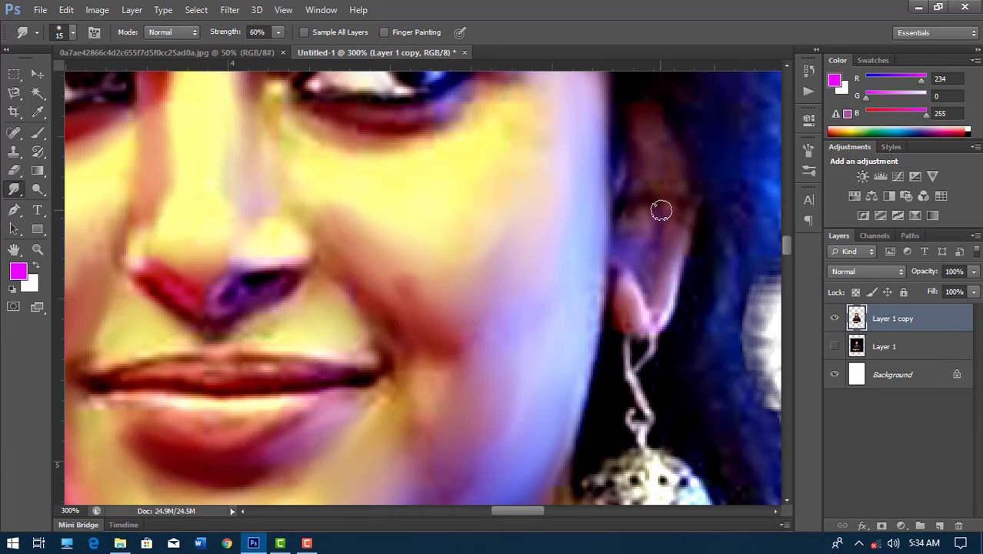
drag(350, 183, 542, 264)
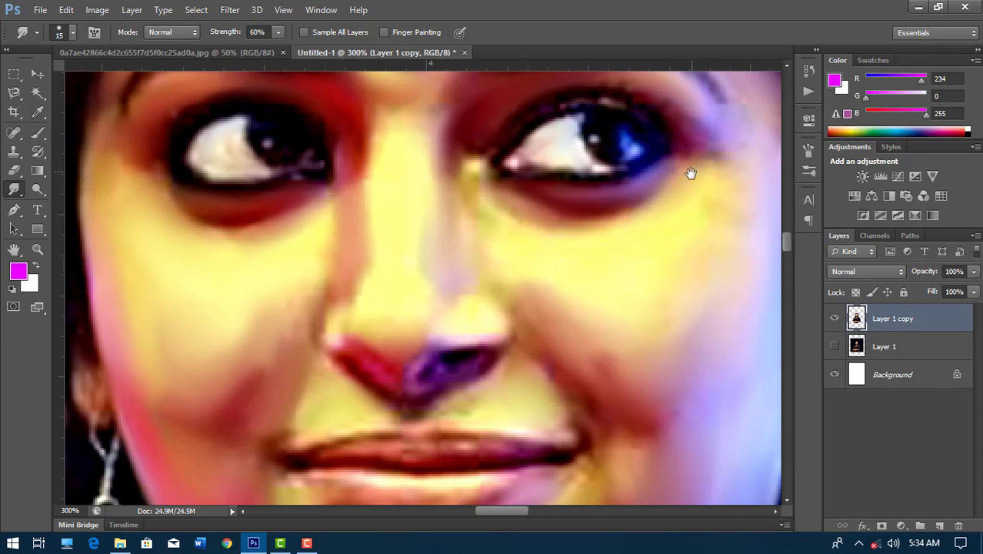
drag(691, 174, 581, 222)
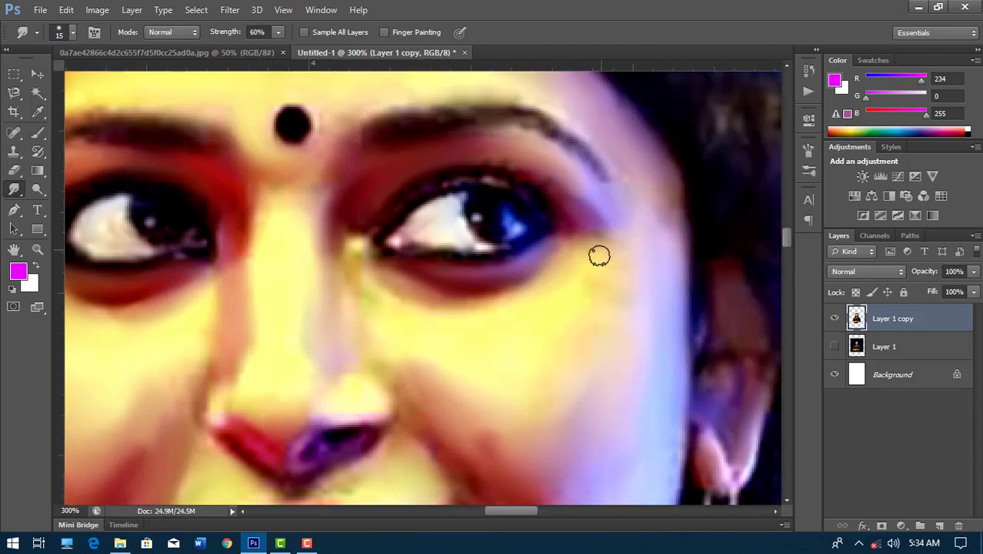
drag(359, 276, 447, 306)
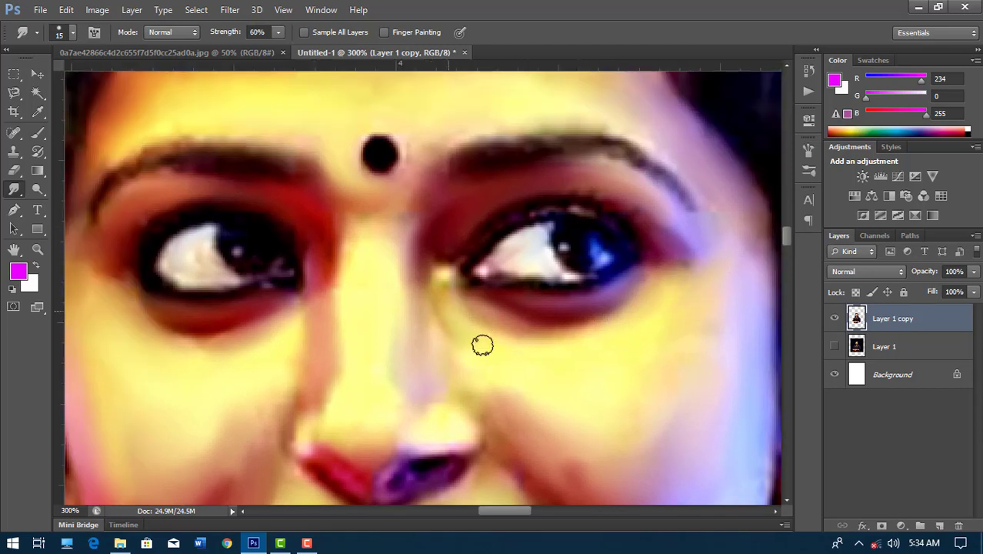
drag(308, 341, 532, 336)
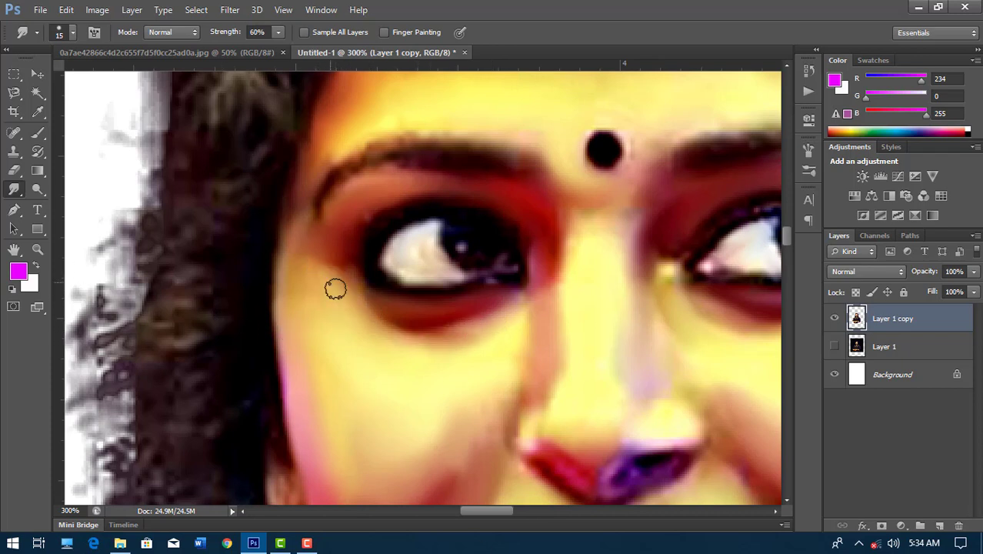
drag(340, 296, 248, 427)
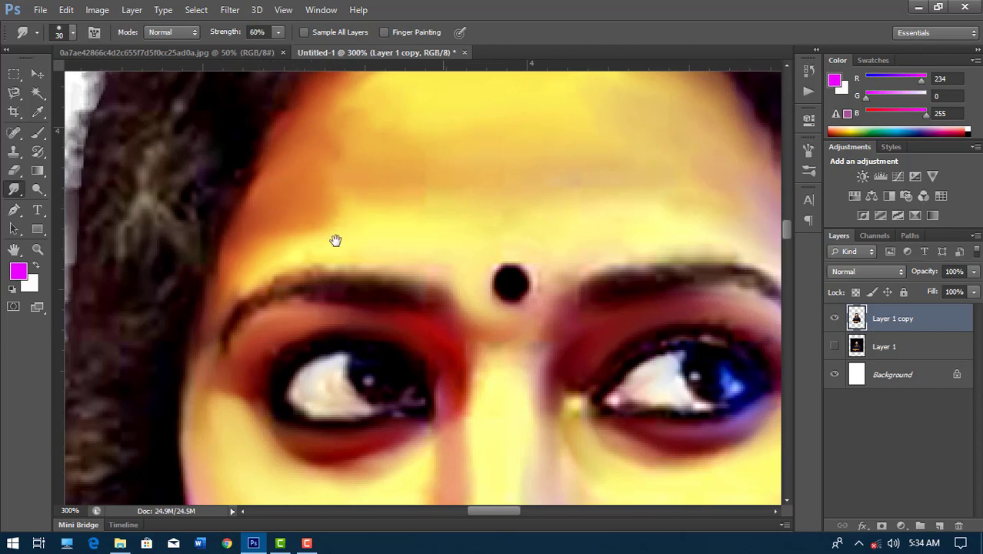
mouse_move(336, 240)
mouse_down()
mouse_move(503, 376)
mouse_move(484, 238)
mouse_move(504, 285)
mouse_up()
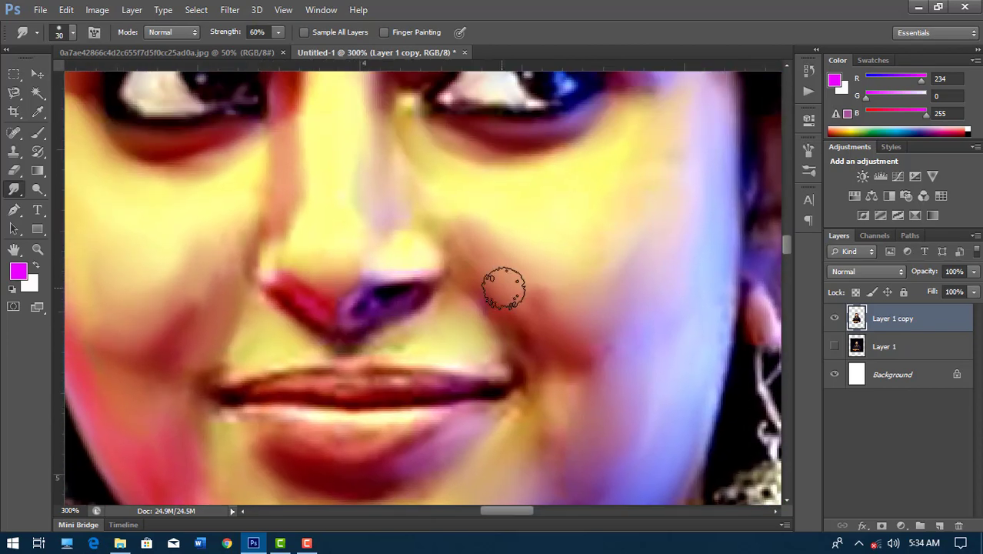
- Zoom in on the mouth and reduce the smudge brush from 30 to 20 px
key(ctrl+plus)
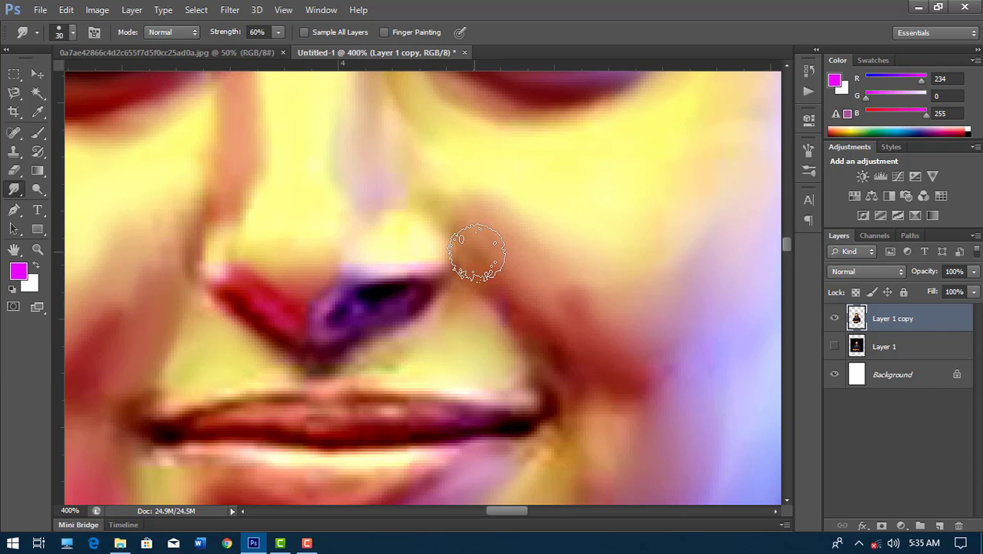
key(bracketleft)
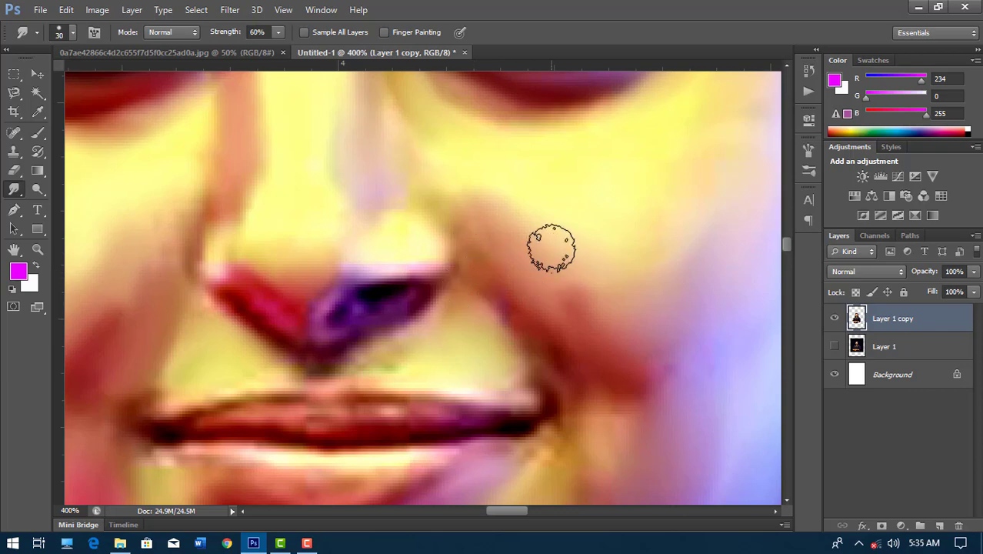
key(ctrl+minus)
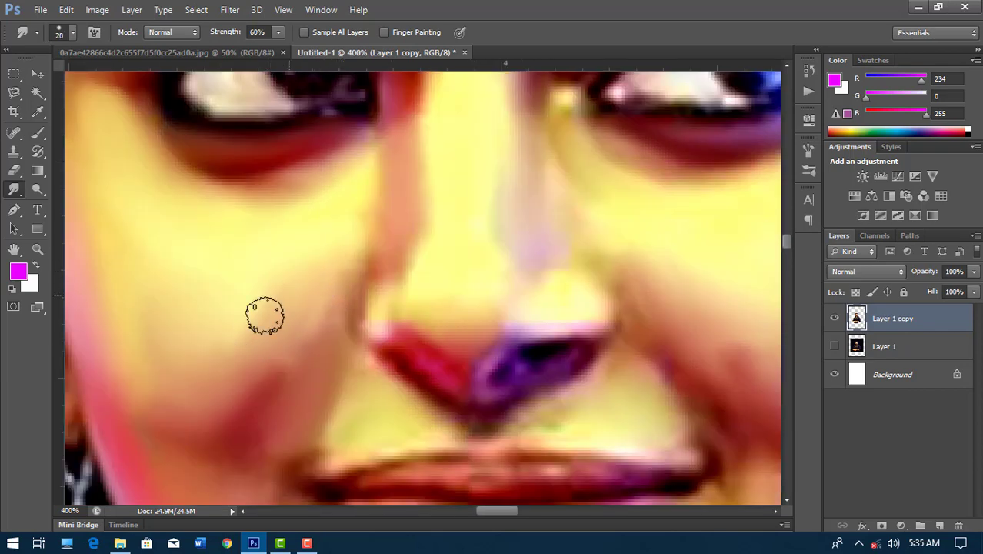
scroll(263, 314, down, 3)
key(ctrl+plus)
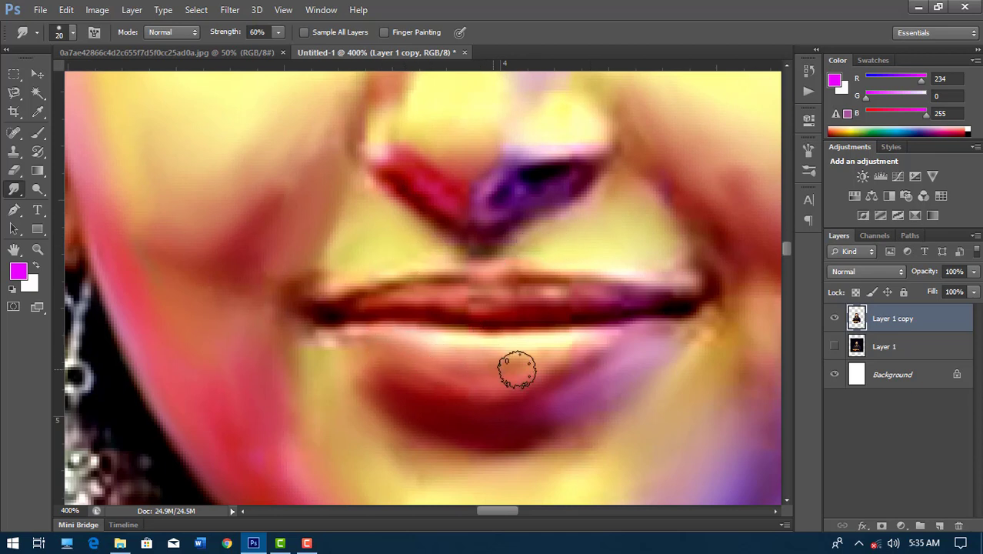
- On a new layer, paint magenta on the right of the lips and yellow on the left
click(941, 526)
key(b)
drag(327, 327, 474, 373)
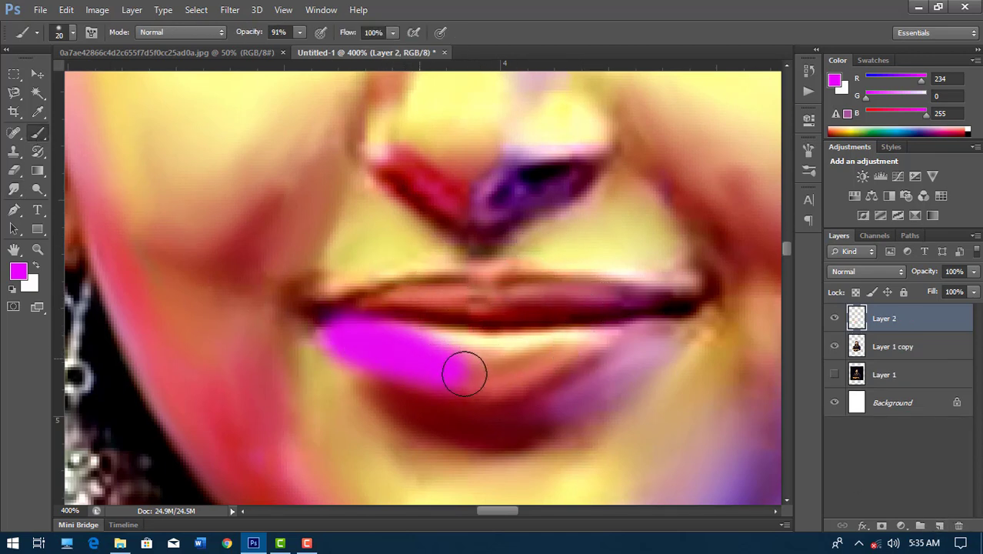
key(ctrl+z)
drag(589, 337, 512, 281)
click(17, 271)
click(773, 316)
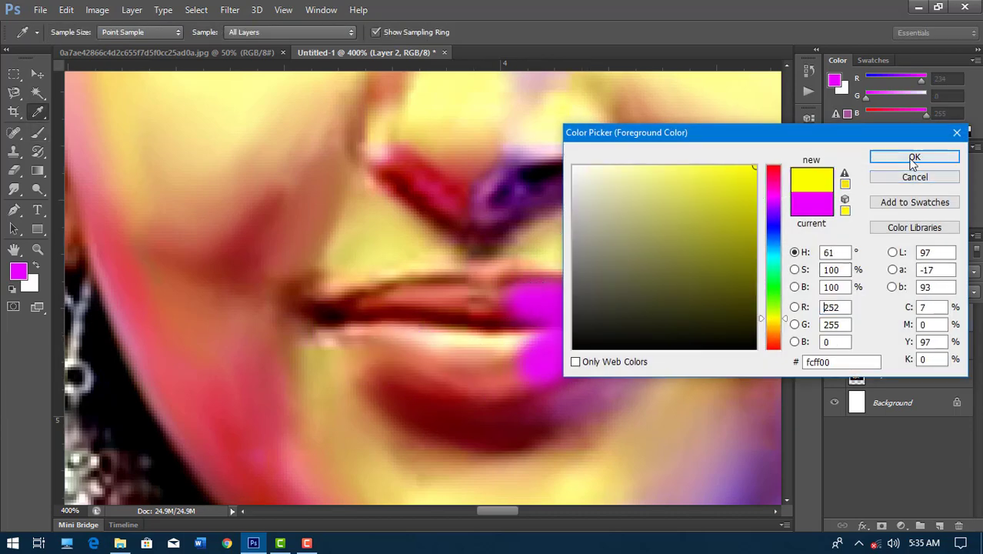
click(913, 157)
drag(362, 304, 461, 369)
- Set the lip layer to Overlay at lower opacity, merge and smudge it, then add a new Layer 2
click(846, 271)
click(842, 182)
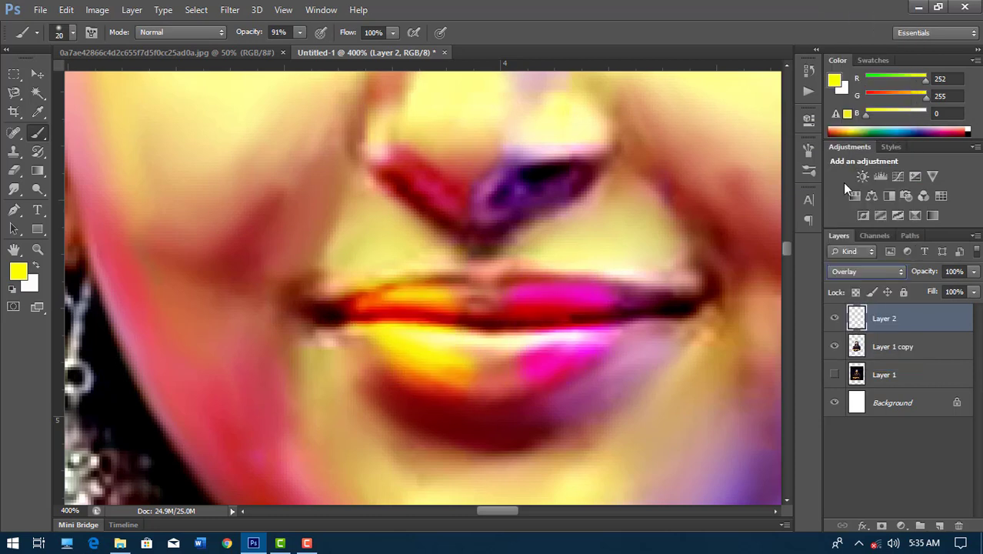
drag(915, 275, 901, 276)
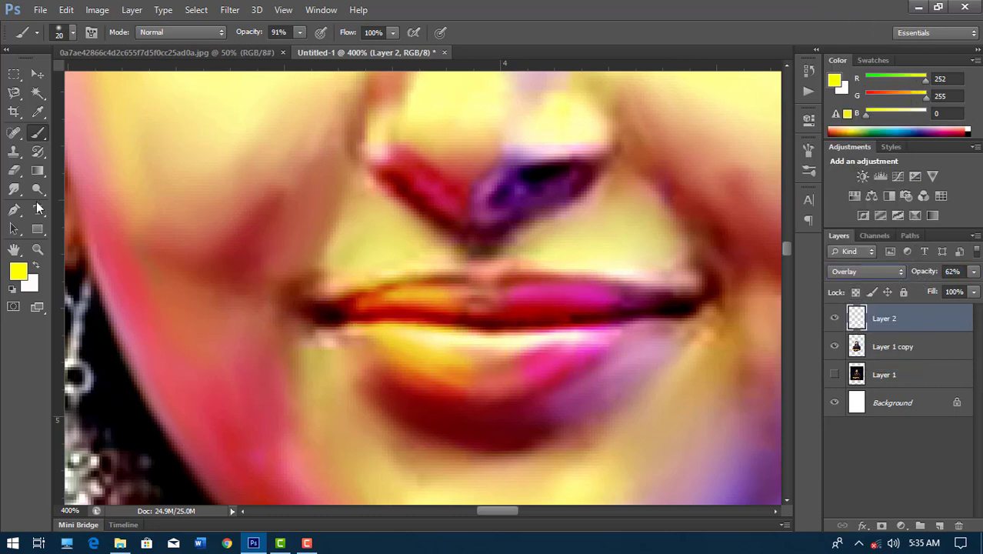
click(14, 188)
mouse_move(463, 299)
mouse_down()
mouse_move(522, 292)
mouse_move(471, 373)
mouse_up()
key(Delete)
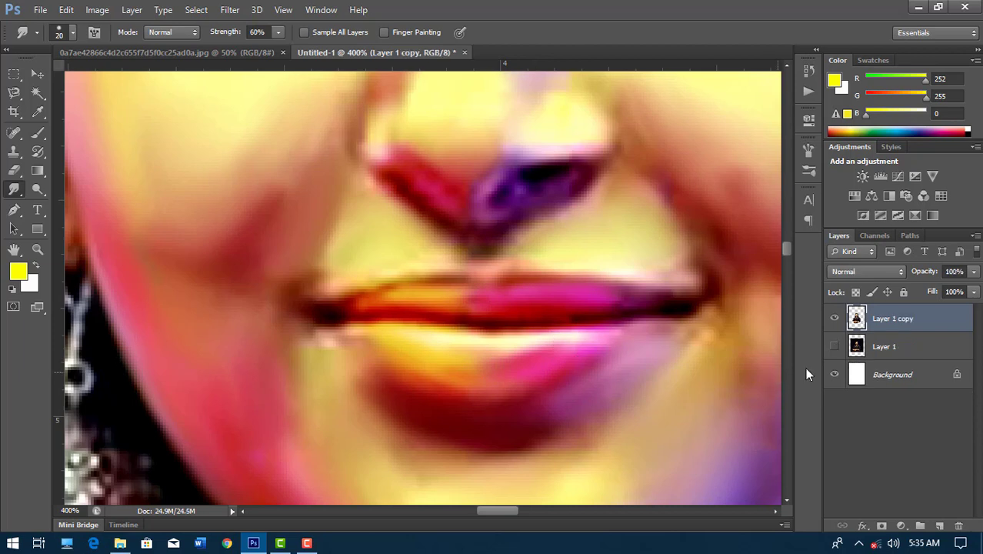
mouse_move(404, 344)
mouse_down()
mouse_move(477, 373)
mouse_move(510, 368)
mouse_move(492, 380)
mouse_move(460, 333)
mouse_up()
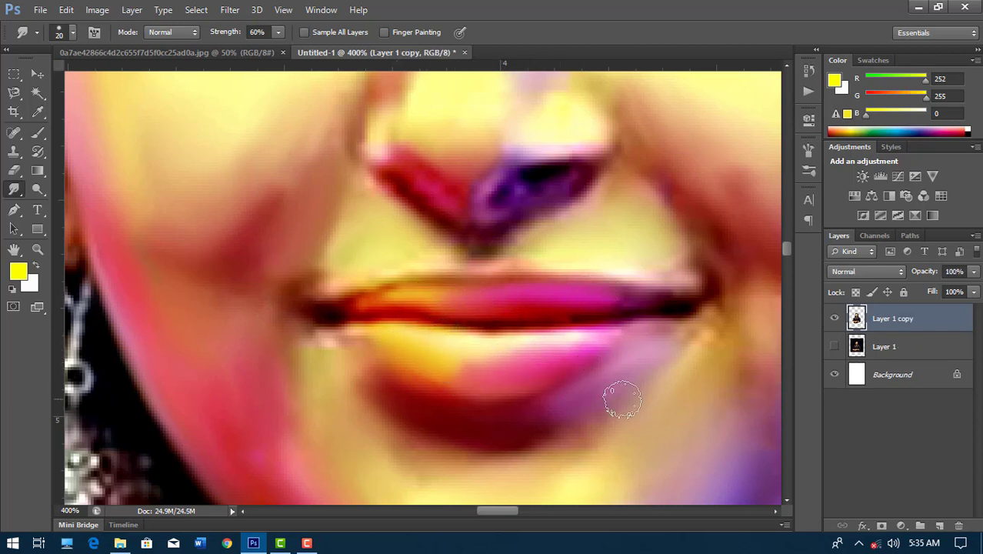
scroll(693, 377, down, 3)
click(938, 525)
- Paint a white stroke on the new Layer 2
key(x)
key(b)
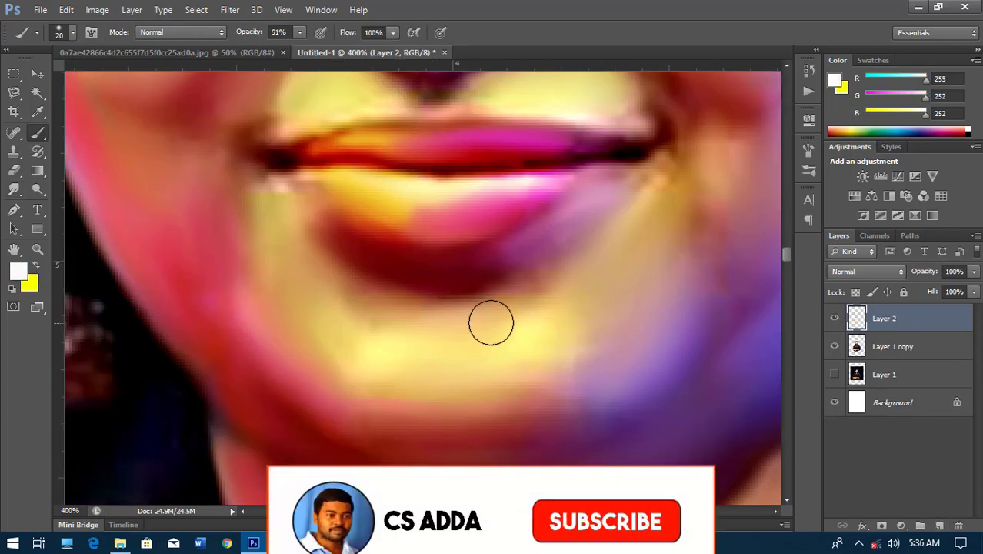
drag(491, 322, 428, 334)
scroll(554, 307, up, 3)
drag(554, 307, 639, 461)
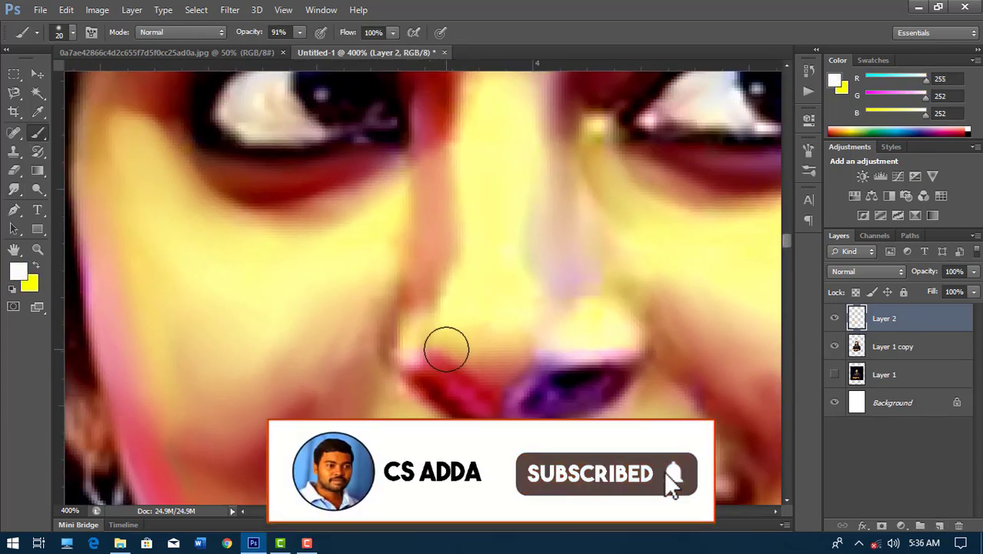
- With a 7 px brush, paint white highlights down the nose and onto the cheek
key(bracketleft)
key(bracketleft)
key(bracketleft)
scroll(518, 247, up, 3)
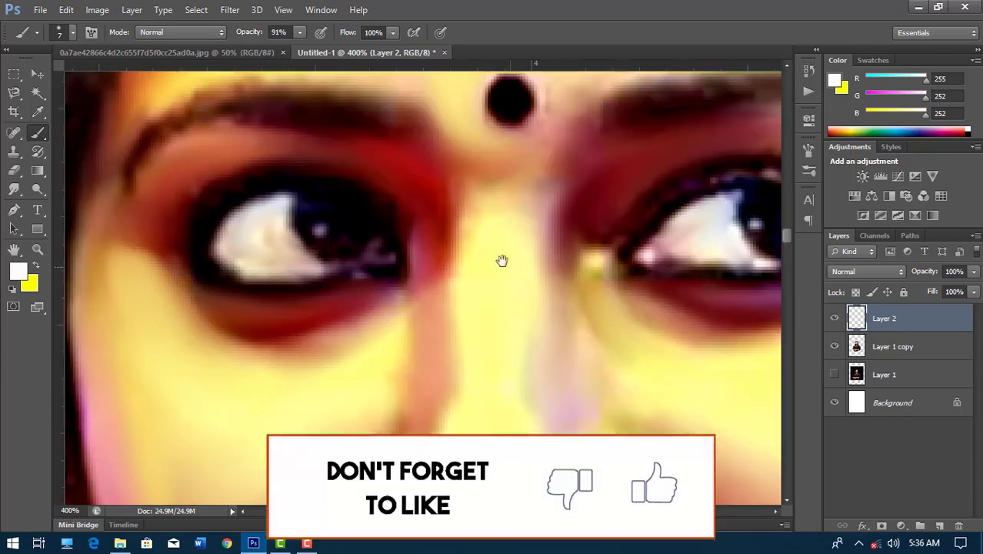
drag(469, 217, 474, 375)
scroll(550, 308, down, 5)
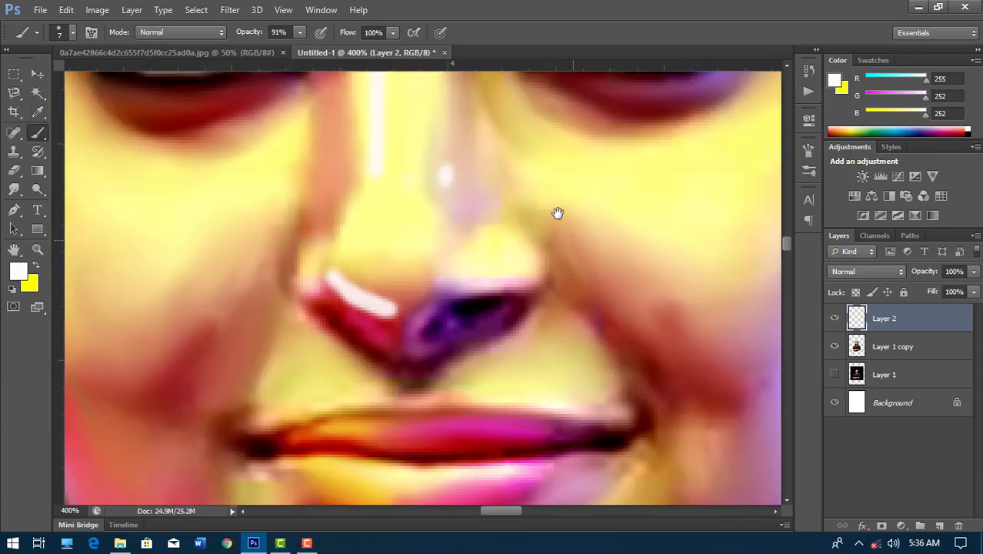
scroll(537, 267, down, 3)
scroll(485, 288, up, 1)
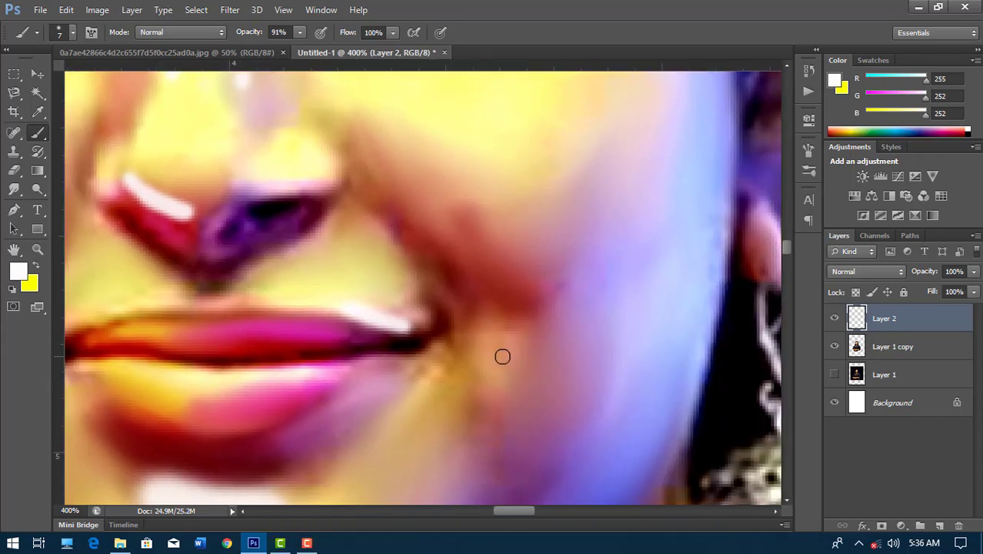
click(496, 351)
scroll(585, 338, up, 2)
scroll(635, 316, up, 2)
scroll(636, 296, down, 1)
drag(623, 194, 608, 371)
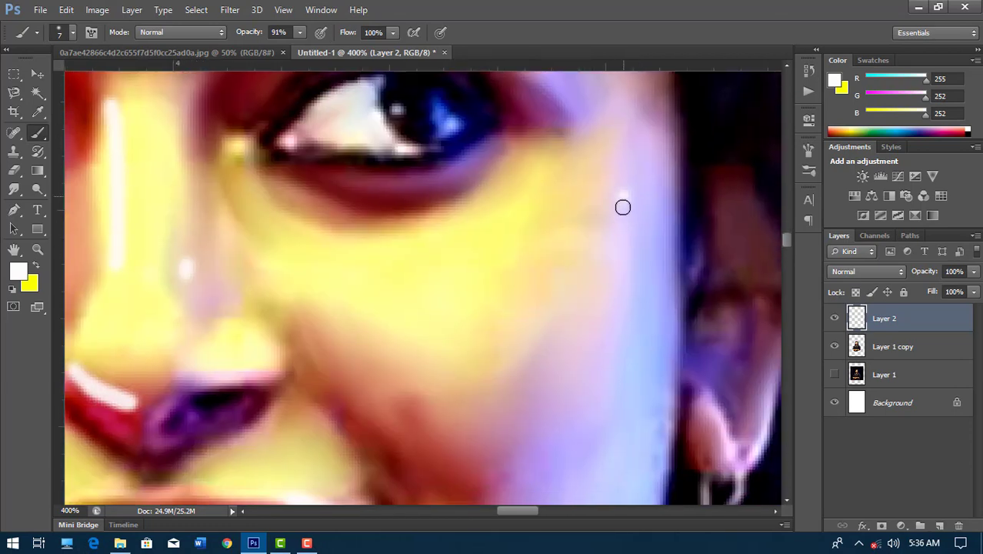
- Apply a 2.0 Gaussian Blur to the white strokes, then delete Layer 2
click(230, 10)
mouse_move(237, 156)
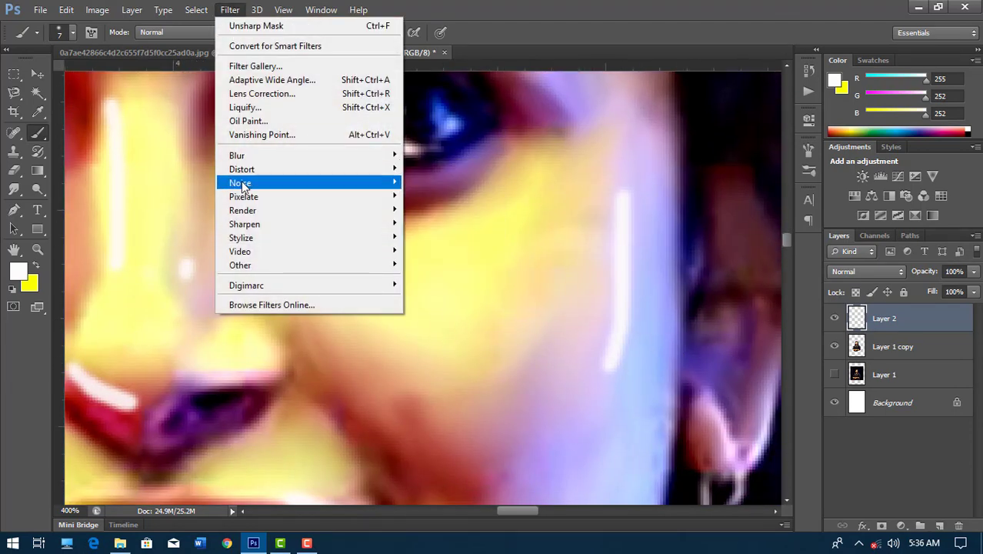
click(439, 258)
drag(687, 292, 654, 293)
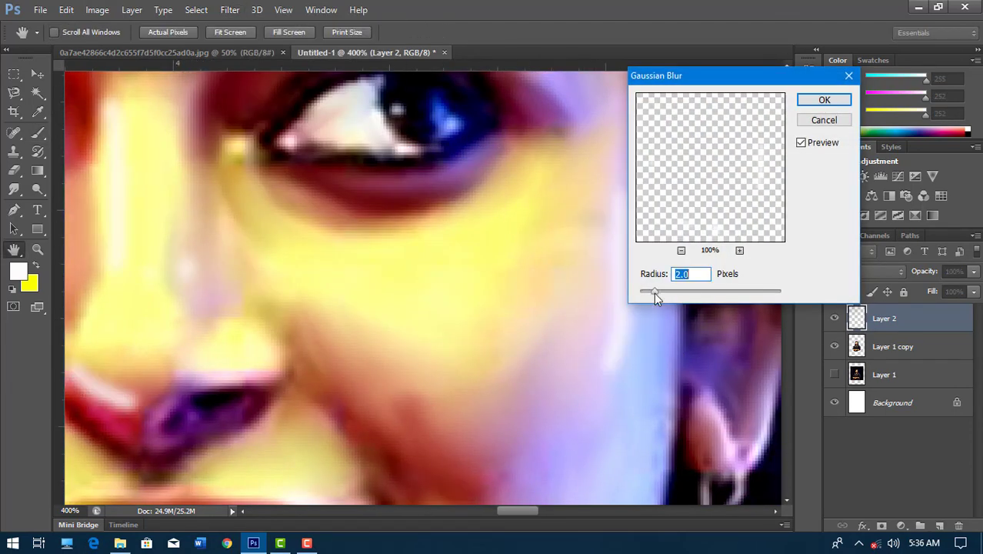
click(824, 101)
key(Delete)
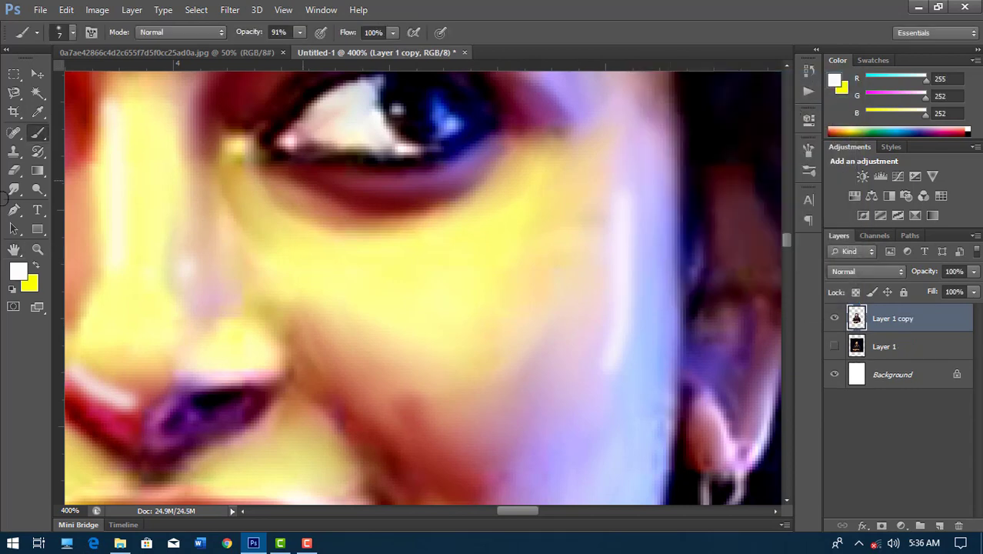
click(14, 189)
- Smear the lips and face into soft painterly strokes
drag(608, 419, 642, 197)
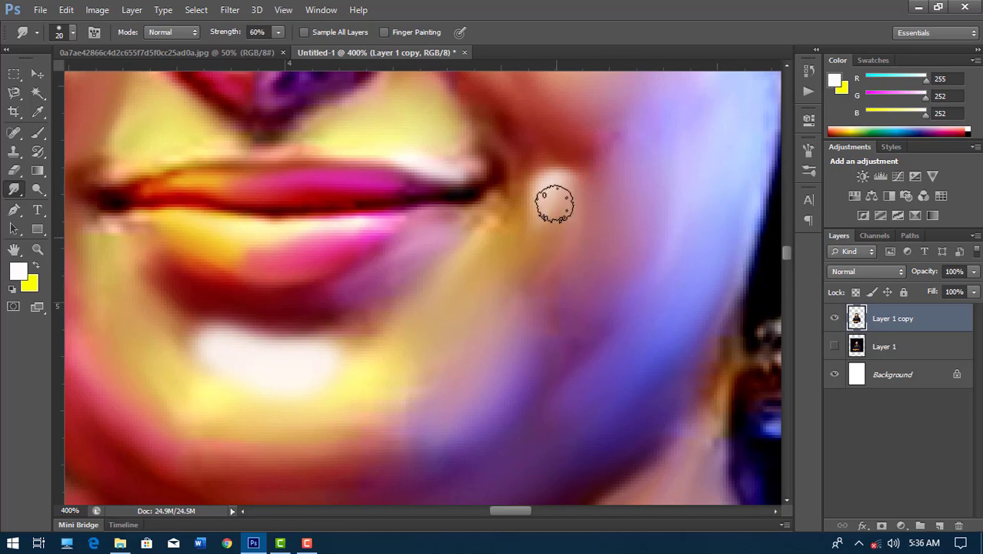
drag(487, 294, 665, 248)
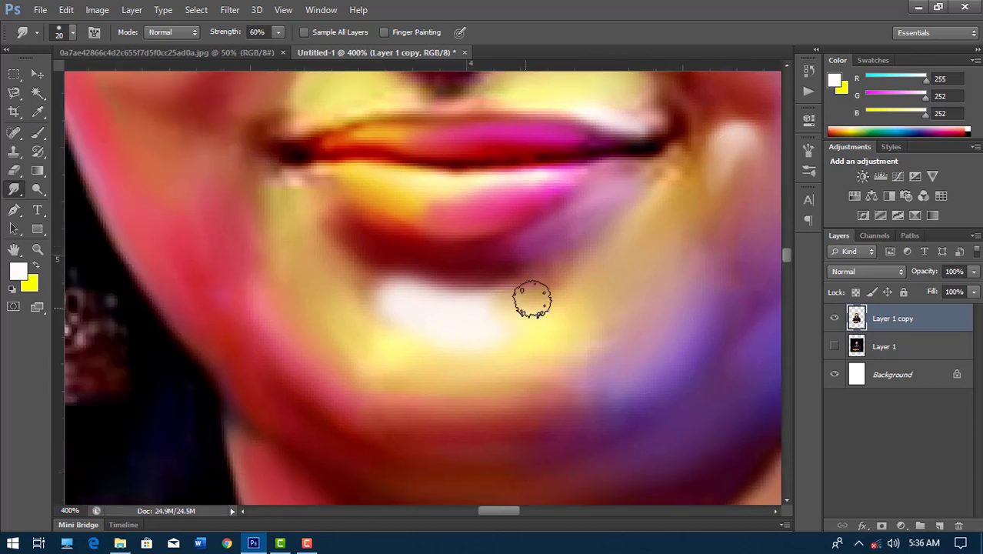
drag(424, 294, 384, 344)
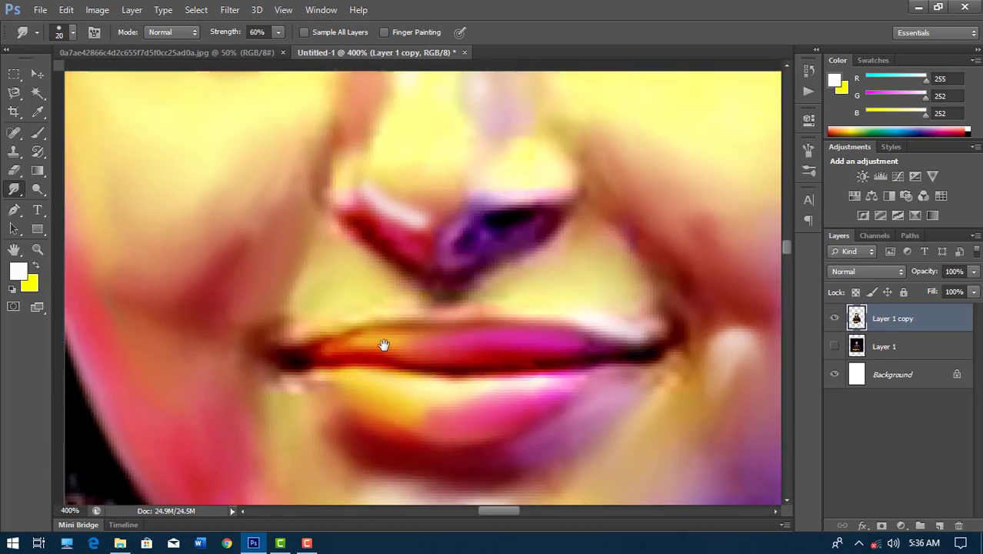
scroll(393, 343, up, 3)
scroll(416, 307, up, 2)
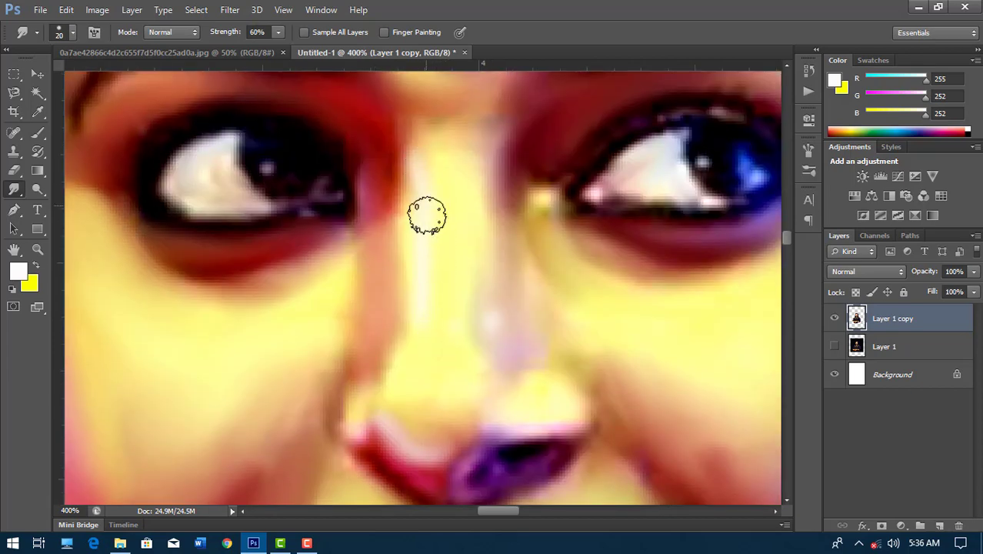
scroll(427, 215, down, 2)
scroll(430, 285, down, 1)
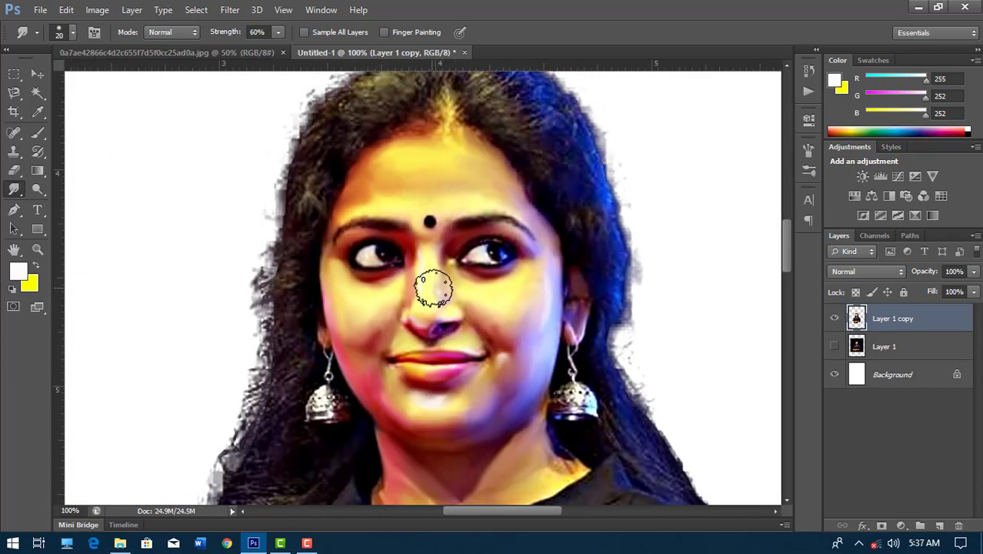
scroll(374, 269, down, 3)
scroll(457, 283, down, 2)
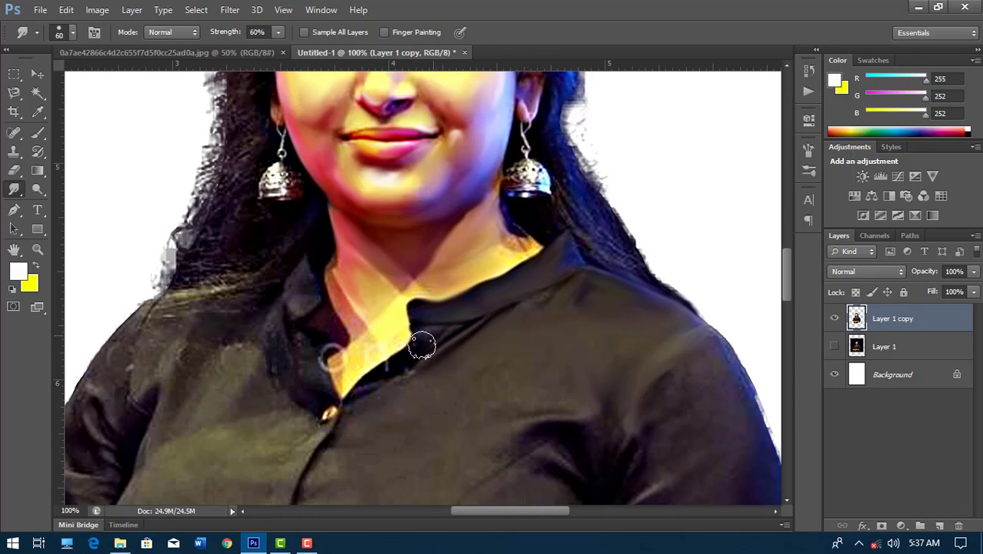
drag(302, 302, 362, 366)
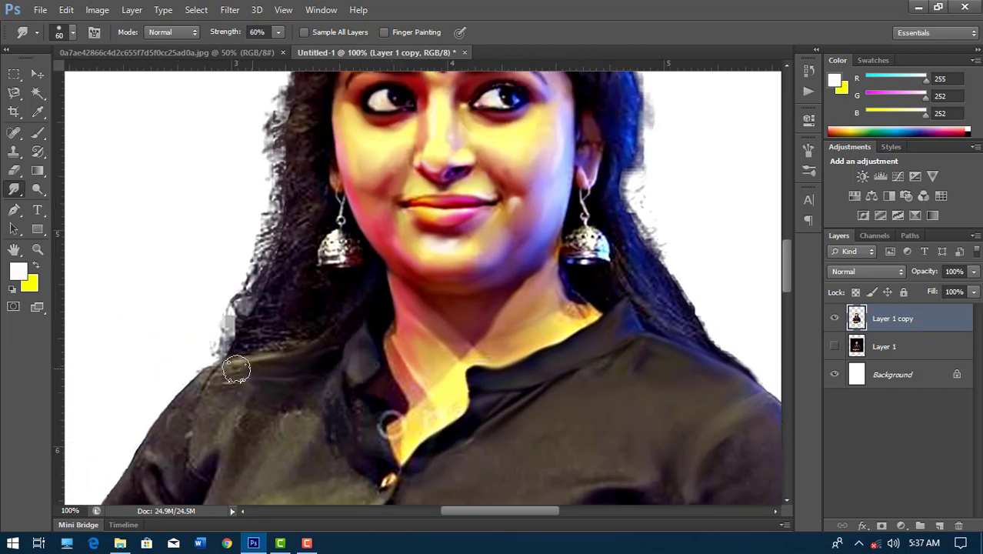
mouse_move(239, 427)
mouse_down()
mouse_move(259, 368)
mouse_move(220, 329)
mouse_up()
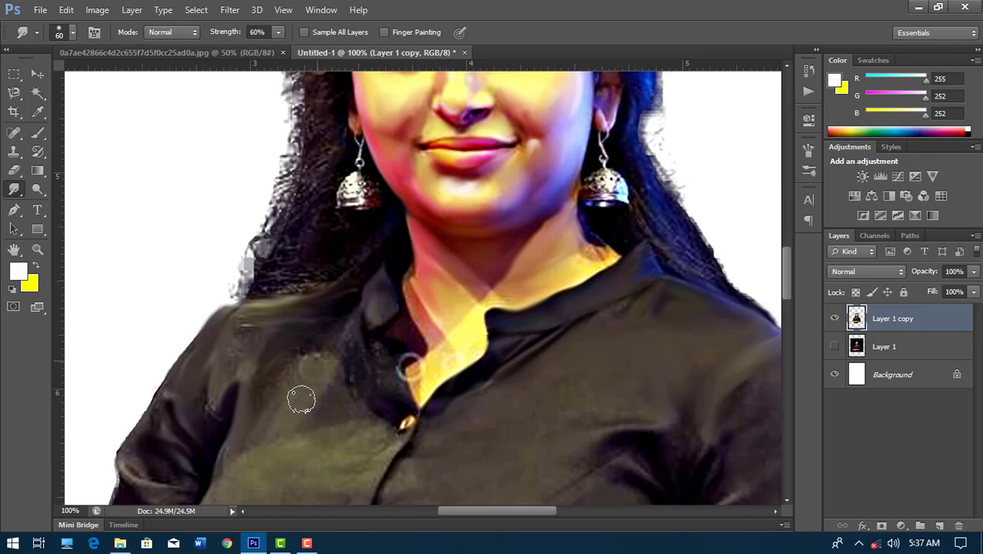
- Smudge the black shirt and collar, then move Layer 1 copy below Layer 1
drag(314, 351, 349, 334)
drag(386, 391, 400, 348)
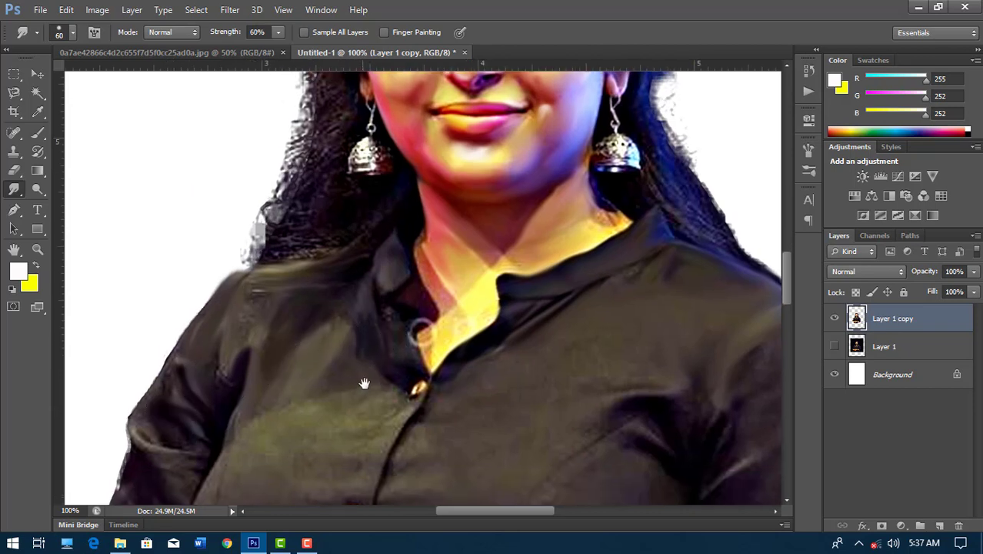
drag(442, 391, 411, 397)
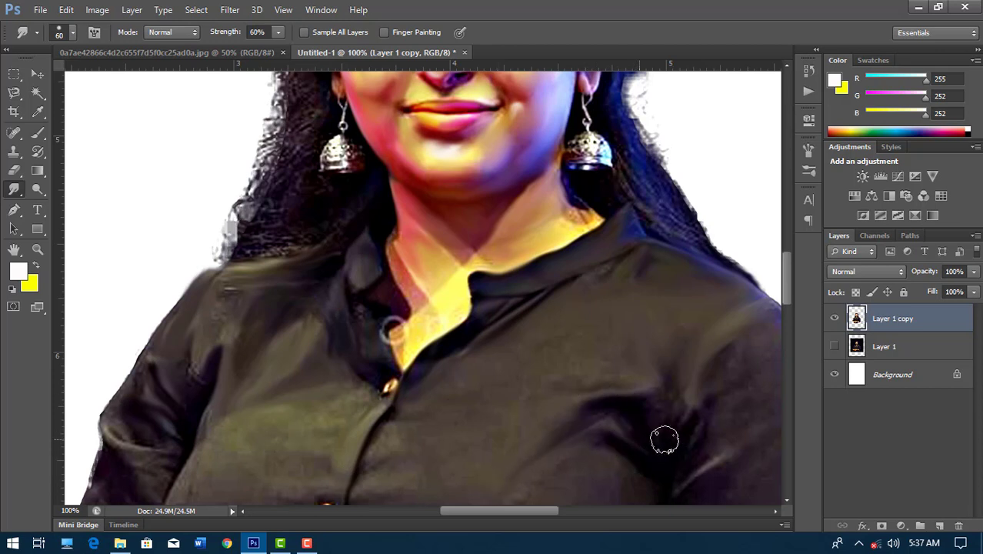
drag(666, 392, 585, 304)
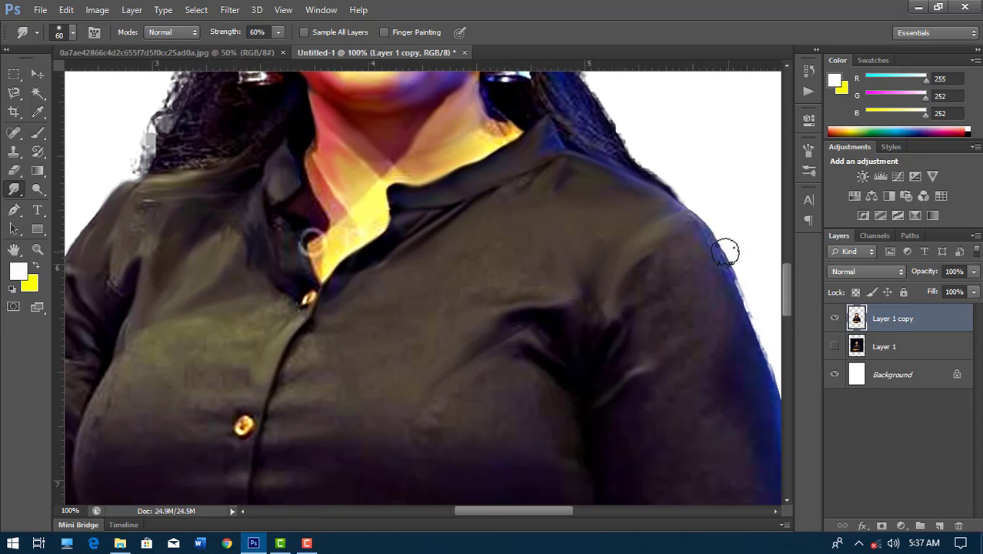
drag(721, 295, 612, 264)
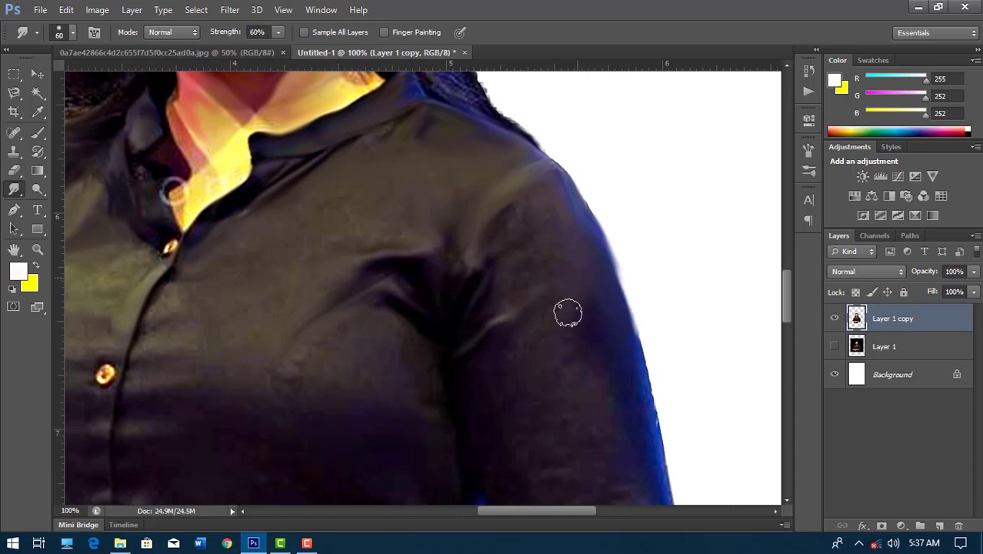
drag(575, 308, 550, 223)
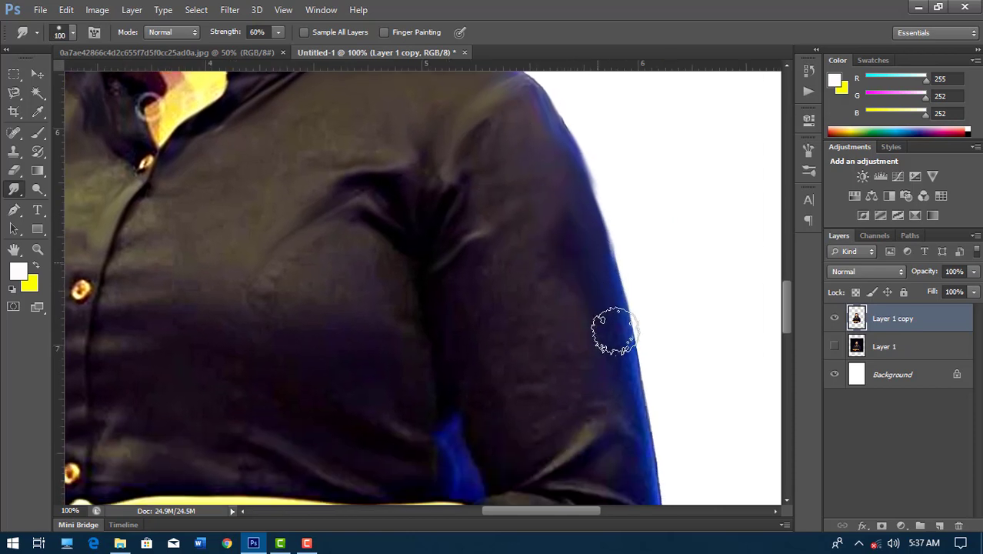
drag(417, 273, 512, 311)
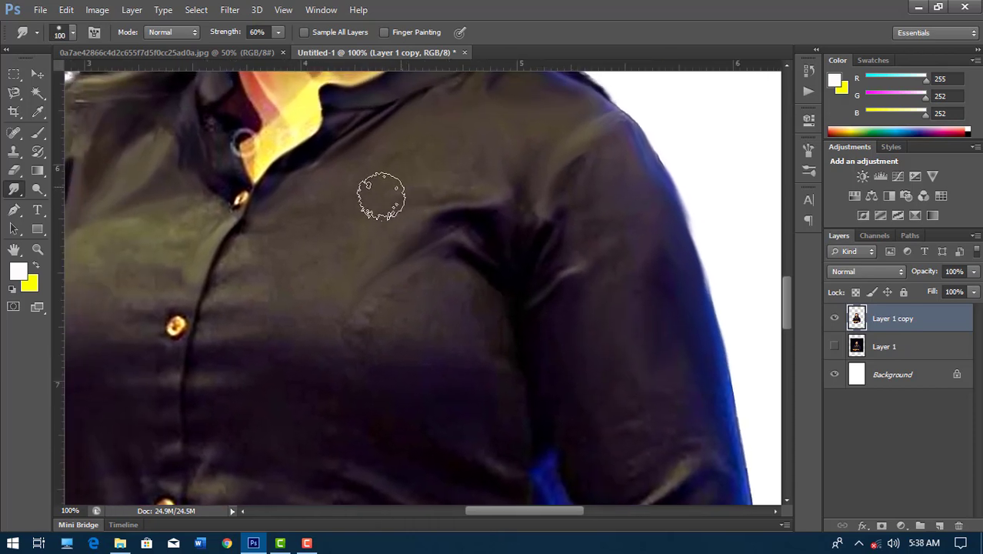
drag(297, 274, 530, 328)
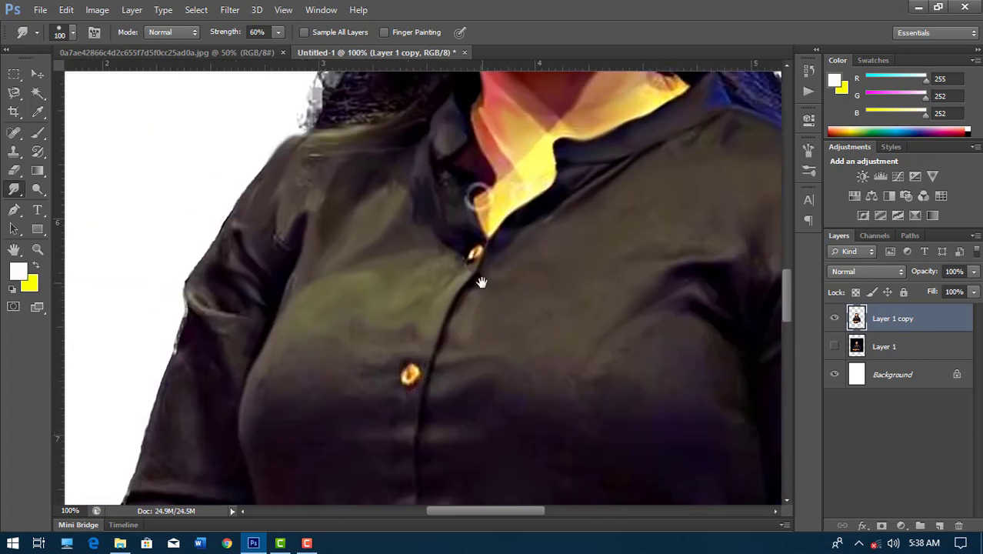
drag(481, 282, 543, 460)
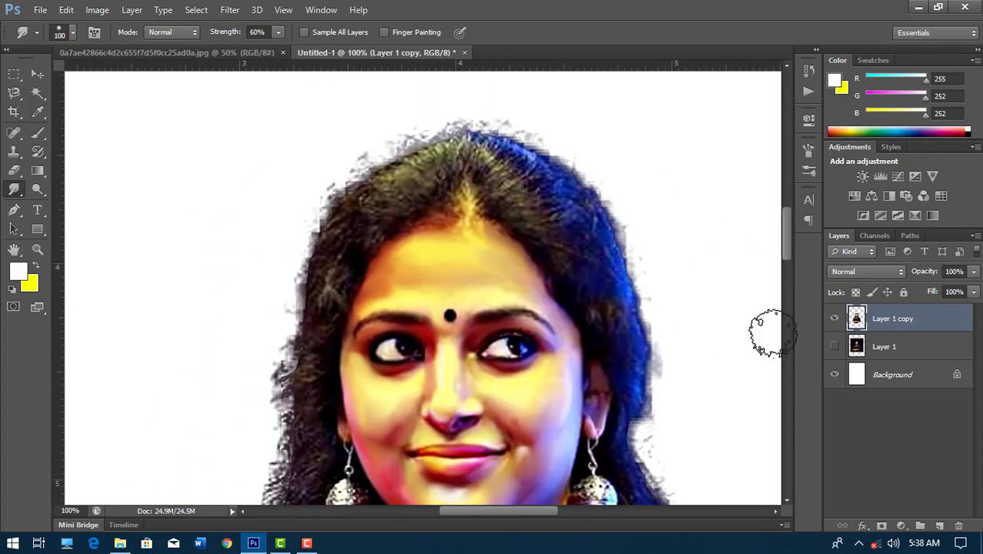
drag(940, 323, 924, 355)
- Compare with the original by toggling Layer 1, then return to the top of the head
key(ctrl+minus)
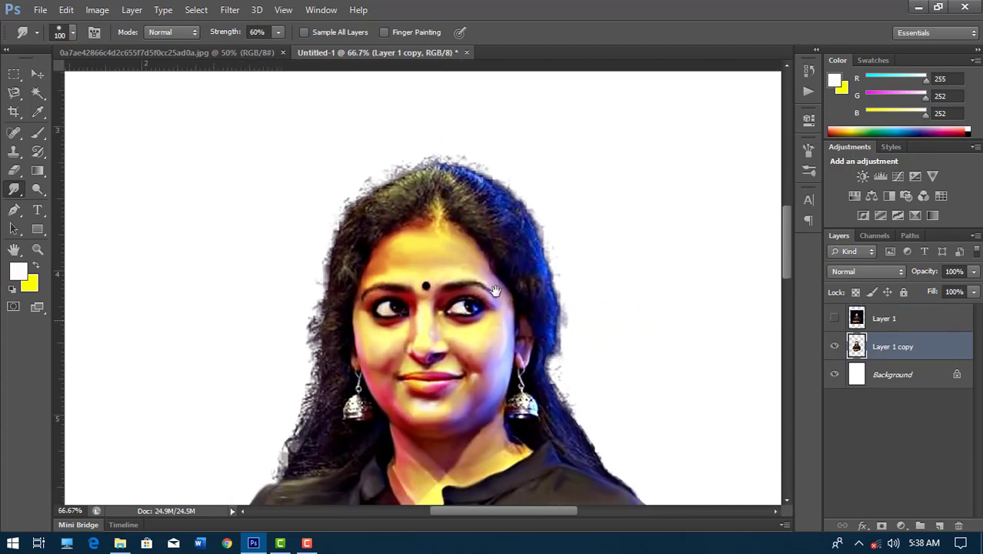
click(834, 318)
click(834, 319)
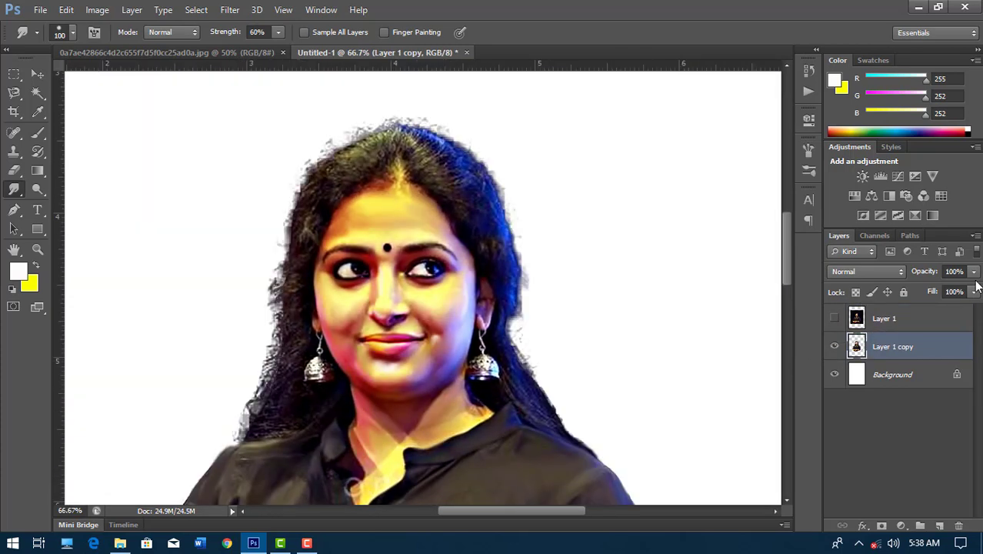
key(ctrl+plus)
drag(771, 271, 842, 368)
- Smudge hair strands upward at the crown with the scattered 40 px brush
click(72, 32)
mouse_move(323, 153)
mouse_down()
mouse_move(327, 356)
mouse_move(322, 278)
mouse_move(322, 346)
mouse_up()
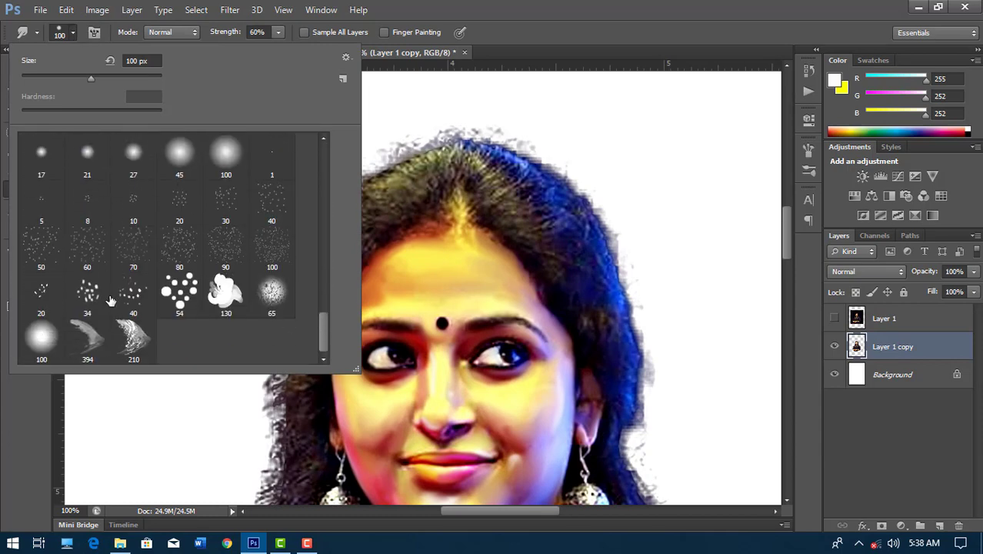
double_click(136, 296)
scroll(329, 226, up, 2)
scroll(329, 226, up, 1)
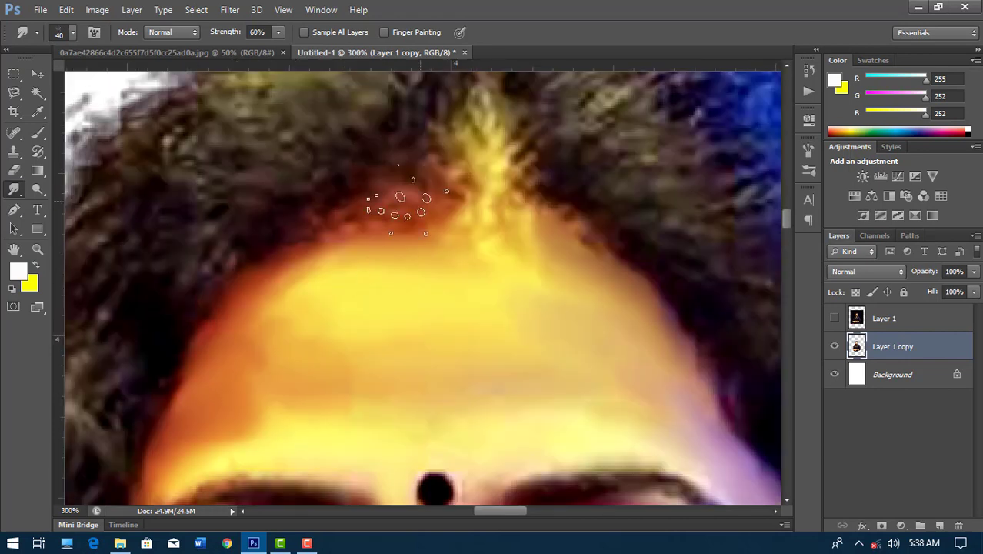
scroll(411, 184, up, 3)
scroll(411, 184, right, 3)
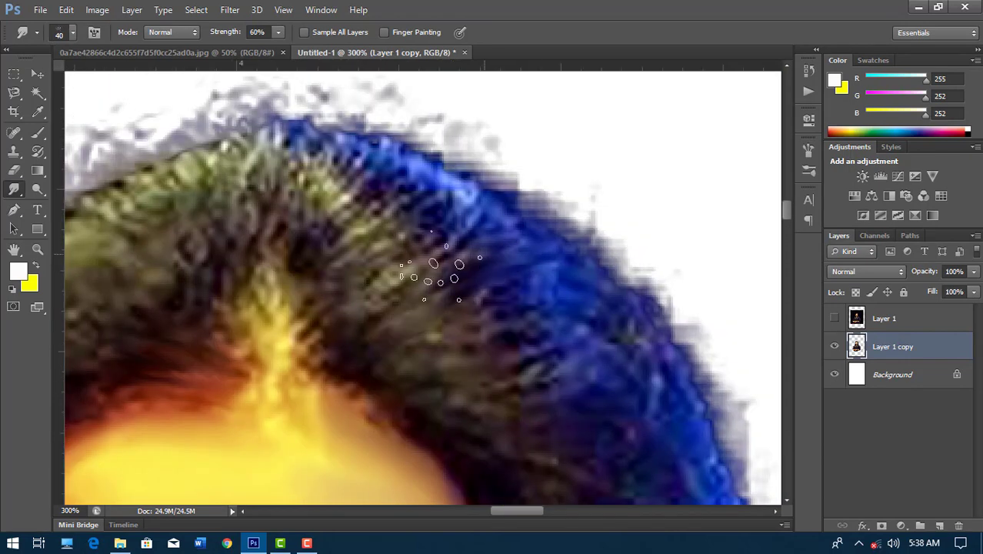
drag(408, 215, 356, 273)
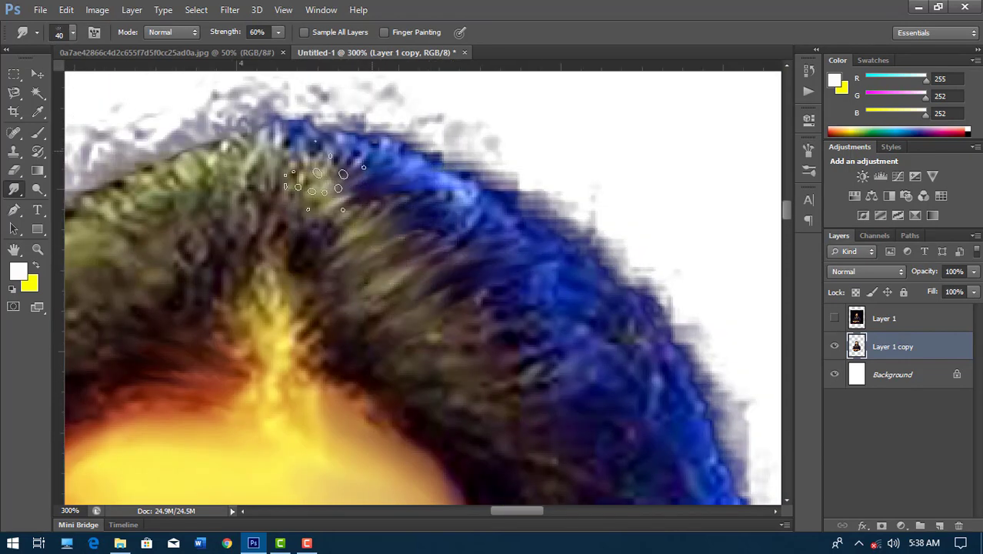
- Switch to the 34 px brush and smudge strands across the crown toward the blue hair
click(72, 33)
double_click(91, 294)
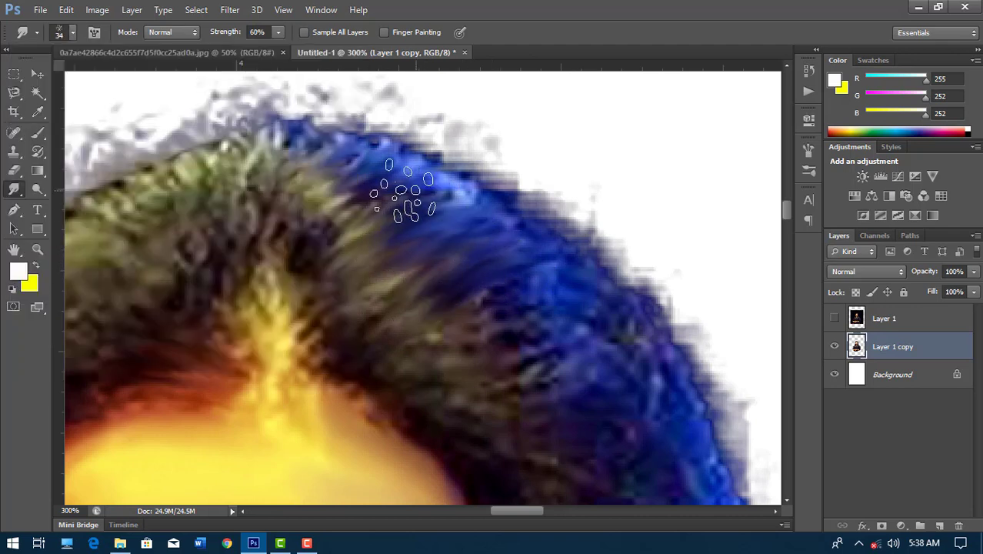
mouse_move(409, 256)
mouse_down()
mouse_move(362, 263)
mouse_move(296, 226)
mouse_up()
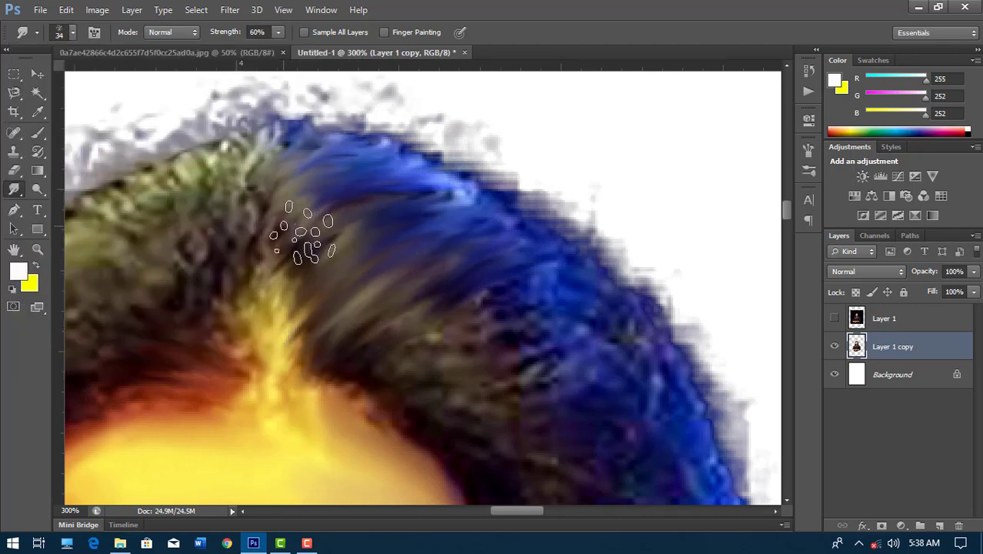
scroll(323, 246, down, 3)
mouse_move(270, 289)
mouse_down()
mouse_move(307, 252)
mouse_move(318, 308)
mouse_move(510, 275)
mouse_move(442, 202)
mouse_up()
- Set the Smudge strength to 75% with the forehead and eyes in view
scroll(367, 268, down, 2)
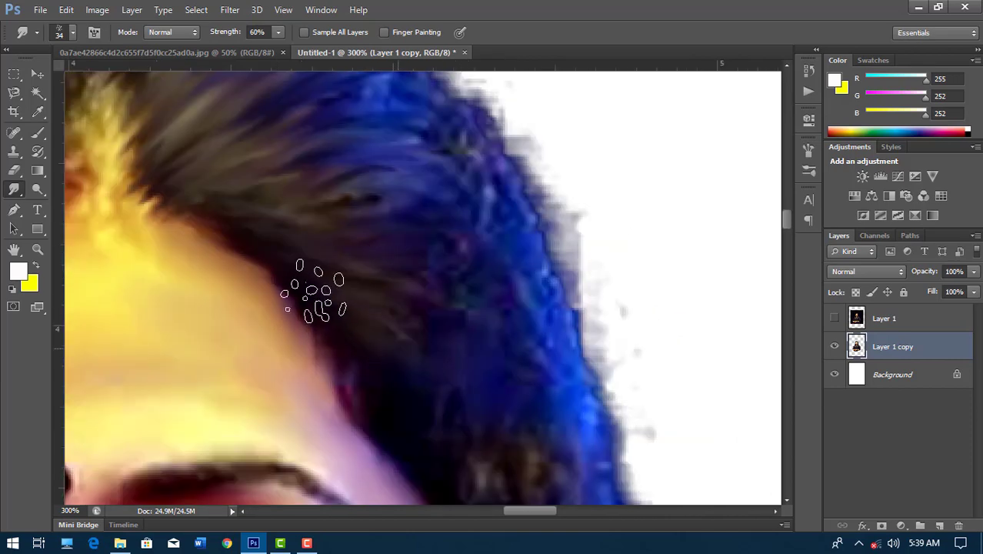
scroll(318, 291, down, 2)
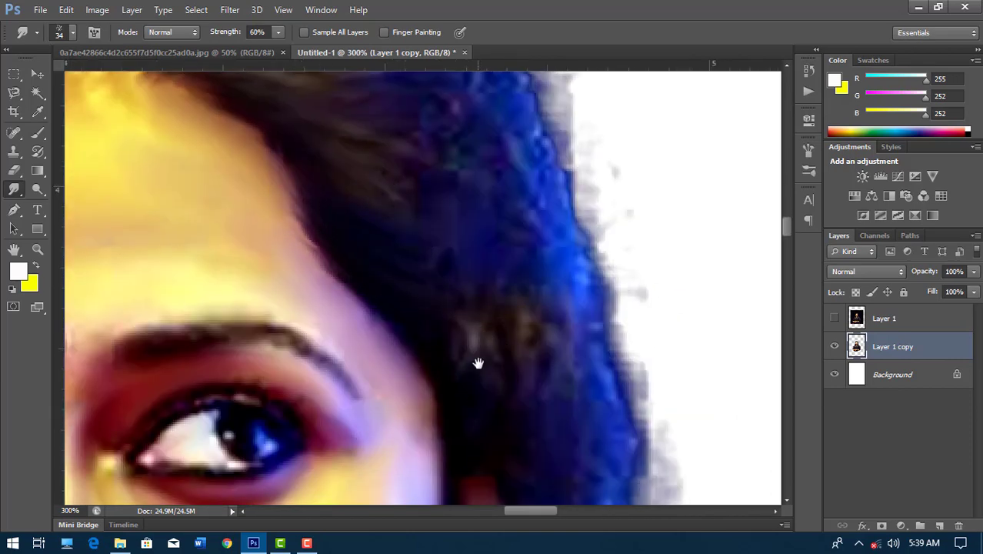
scroll(373, 223, down, 2)
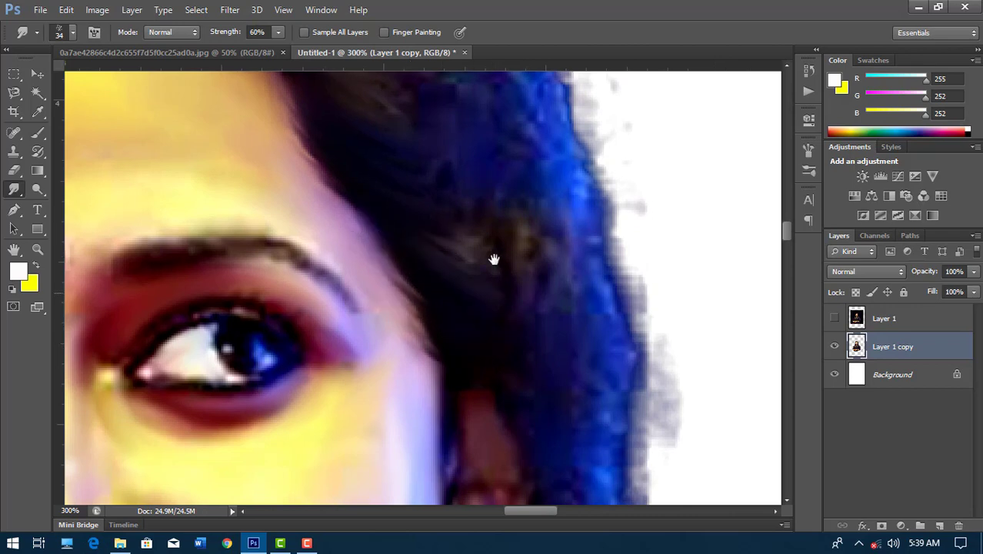
scroll(494, 259, down, 4)
drag(417, 242, 345, 456)
scroll(346, 456, up, 2)
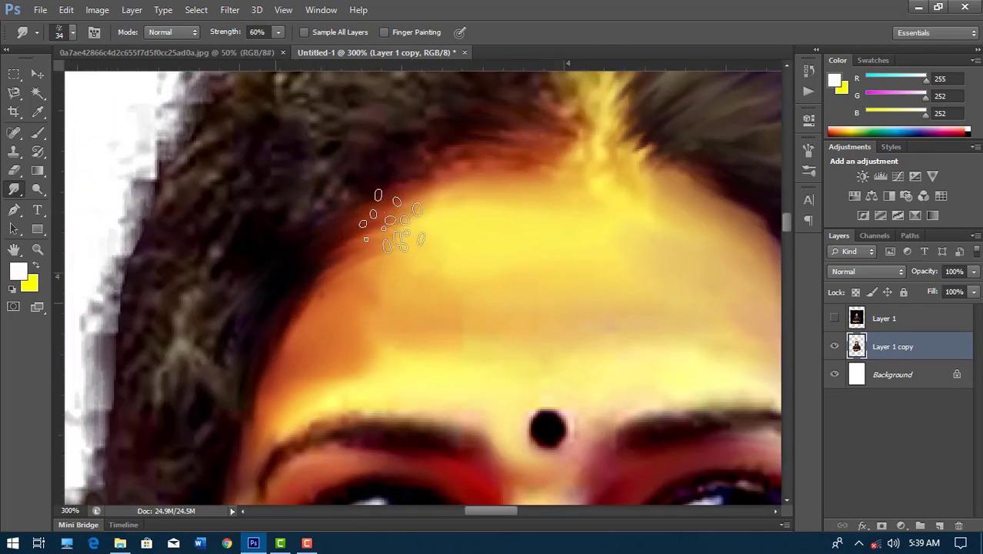
drag(280, 315, 412, 179)
scroll(340, 291, down, 4)
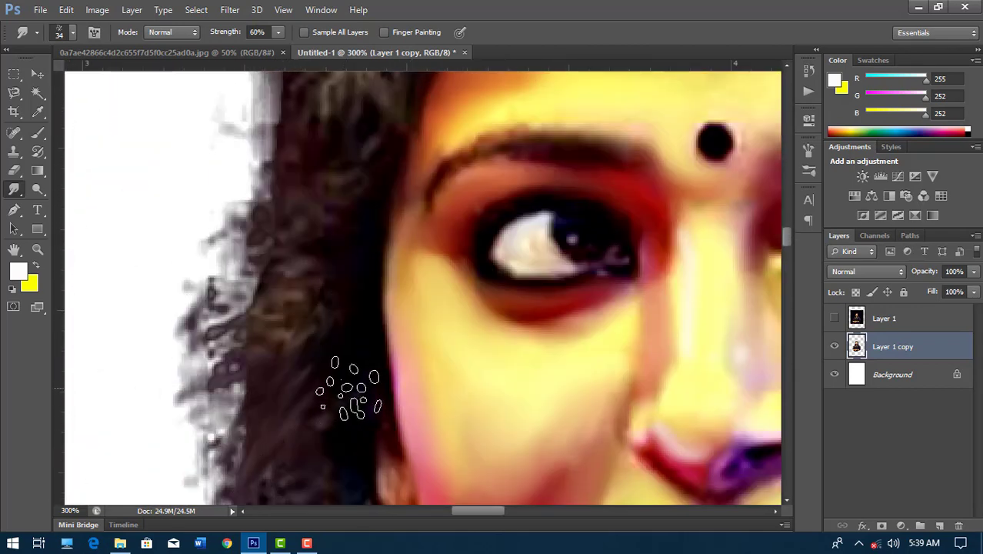
scroll(267, 461, down, 4)
drag(362, 224, 231, 418)
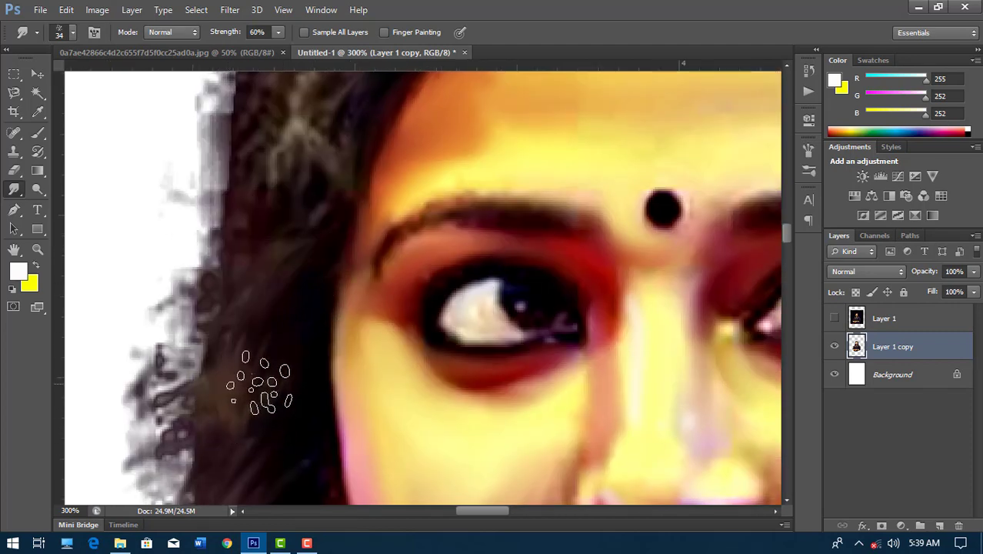
text(75)
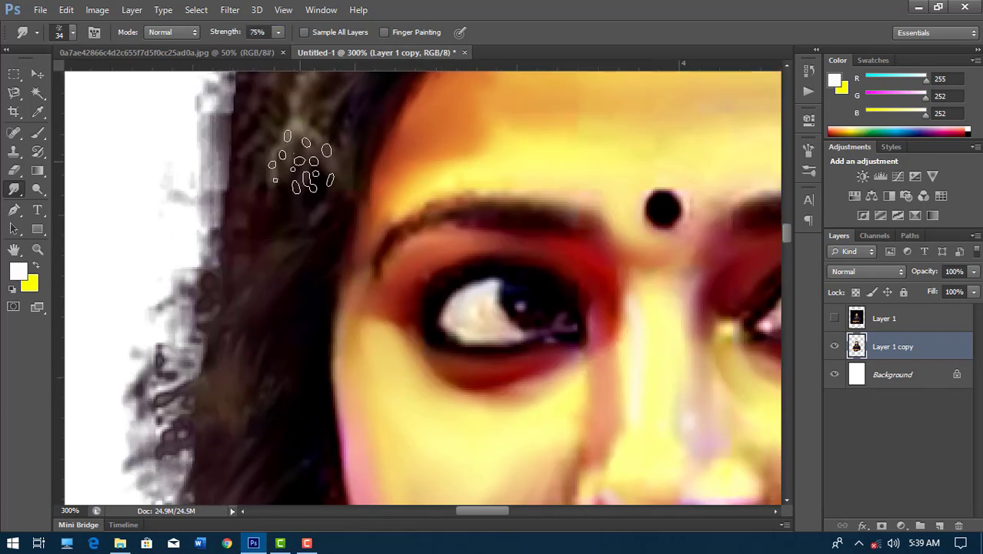
- Work along the blue hair across the top of the head and beside the eye
mouse_move(308, 154)
mouse_down()
mouse_move(280, 281)
mouse_move(202, 423)
mouse_move(182, 396)
mouse_up()
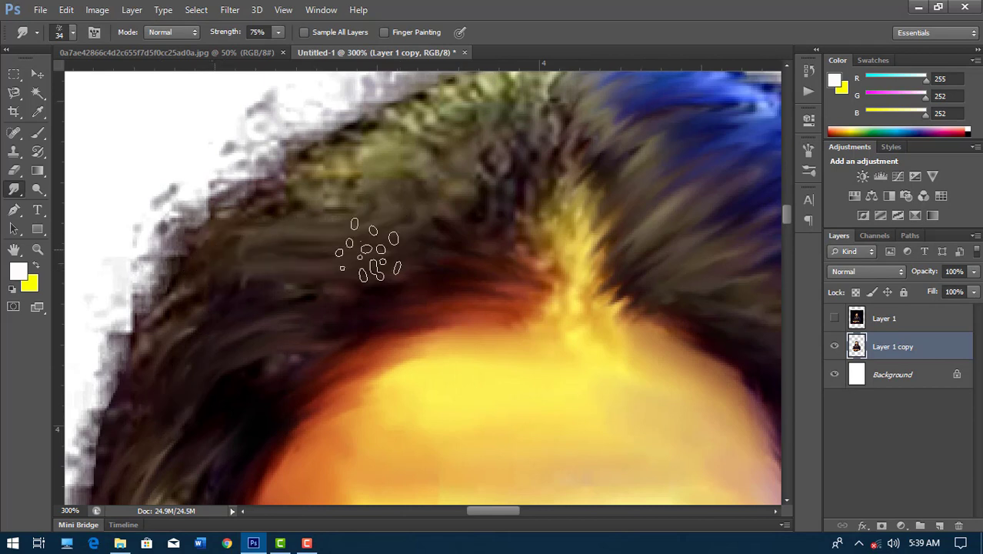
mouse_move(498, 150)
mouse_down()
mouse_move(378, 204)
mouse_move(373, 180)
mouse_move(378, 227)
mouse_move(402, 260)
mouse_move(400, 304)
mouse_move(419, 285)
mouse_move(385, 308)
mouse_move(465, 281)
mouse_move(438, 317)
mouse_move(395, 274)
mouse_move(463, 302)
mouse_move(443, 327)
mouse_move(419, 281)
mouse_move(354, 285)
mouse_move(325, 340)
mouse_move(435, 356)
mouse_up()
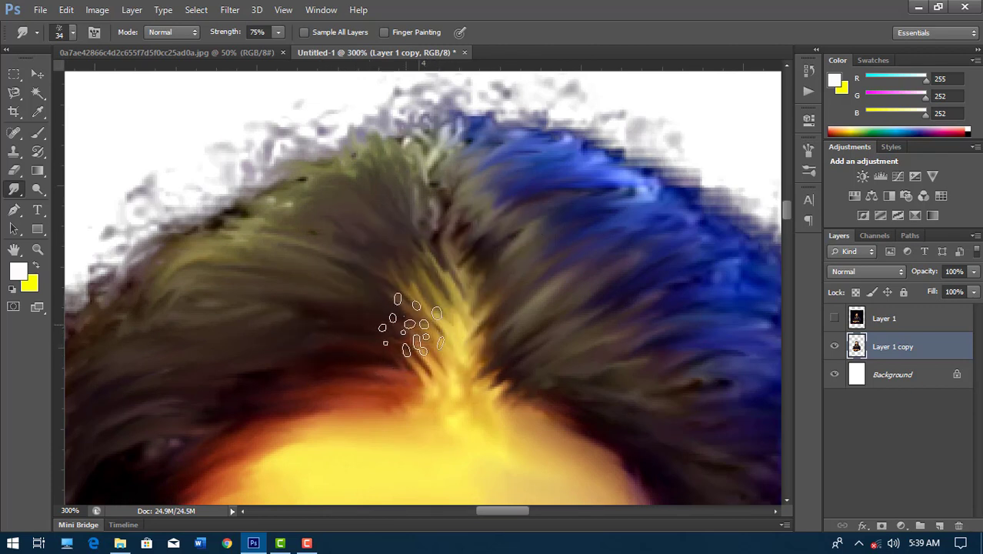
drag(591, 238, 471, 269)
drag(594, 339, 408, 274)
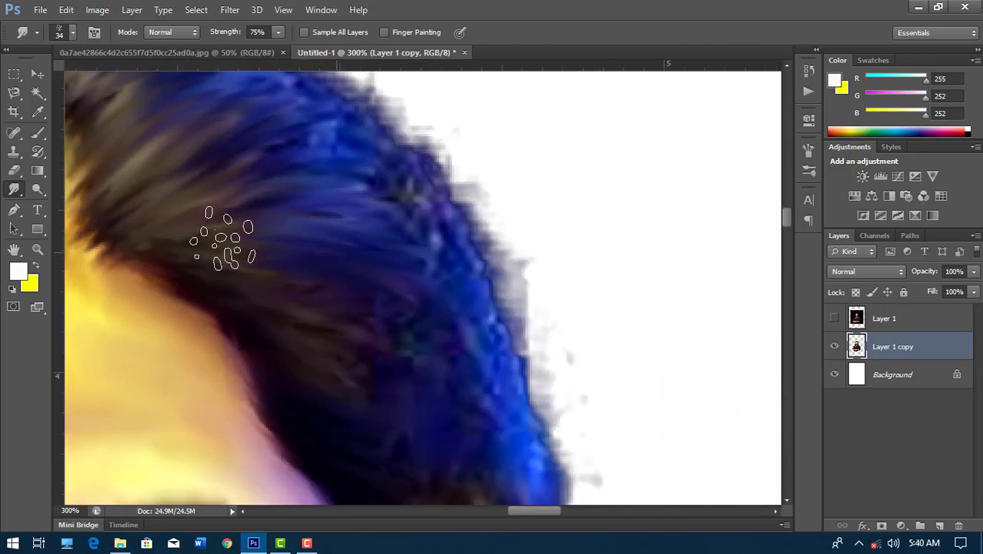
drag(401, 324, 380, 244)
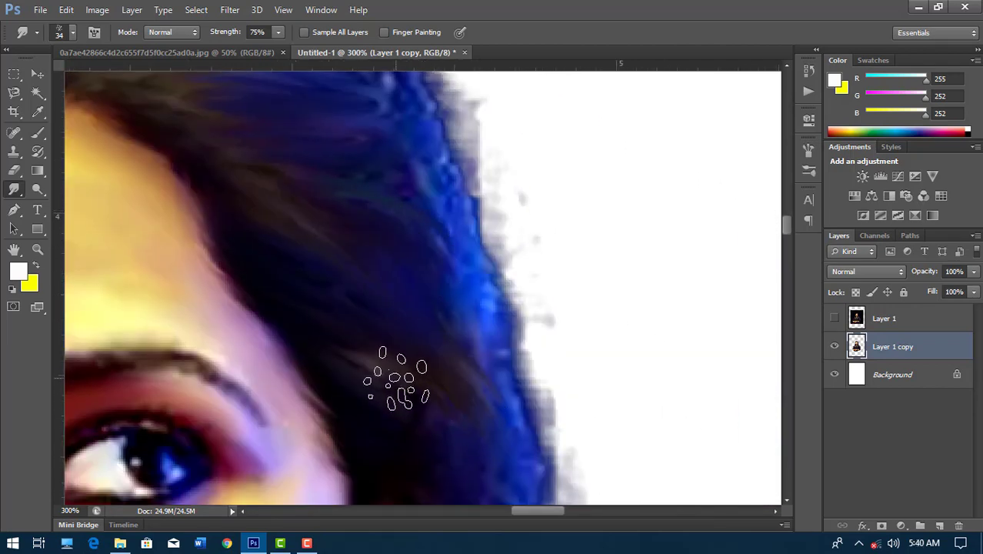
drag(395, 384, 428, 219)
drag(468, 190, 533, 355)
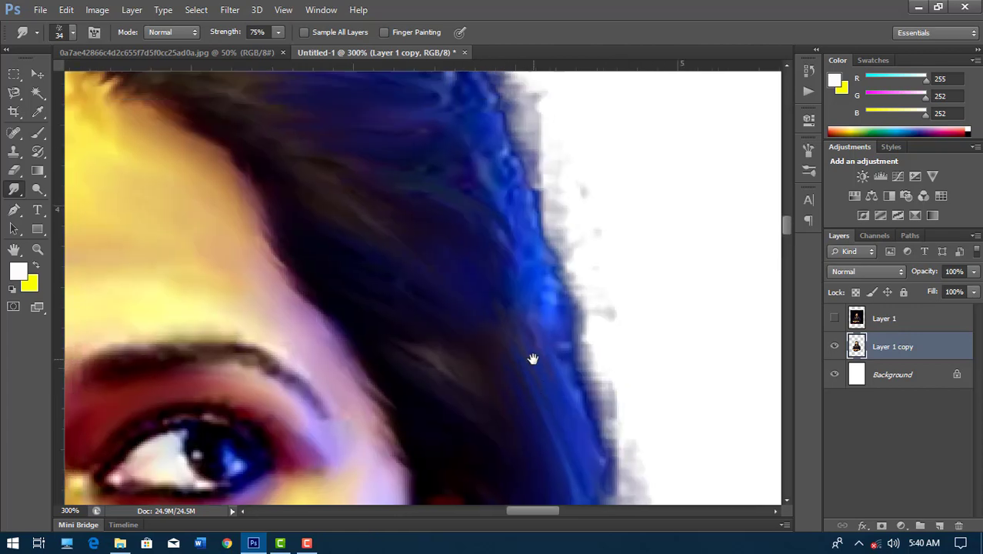
drag(493, 187, 500, 256)
- Zoom out to review the face and the hair's left edge
key(ctrl+minus)
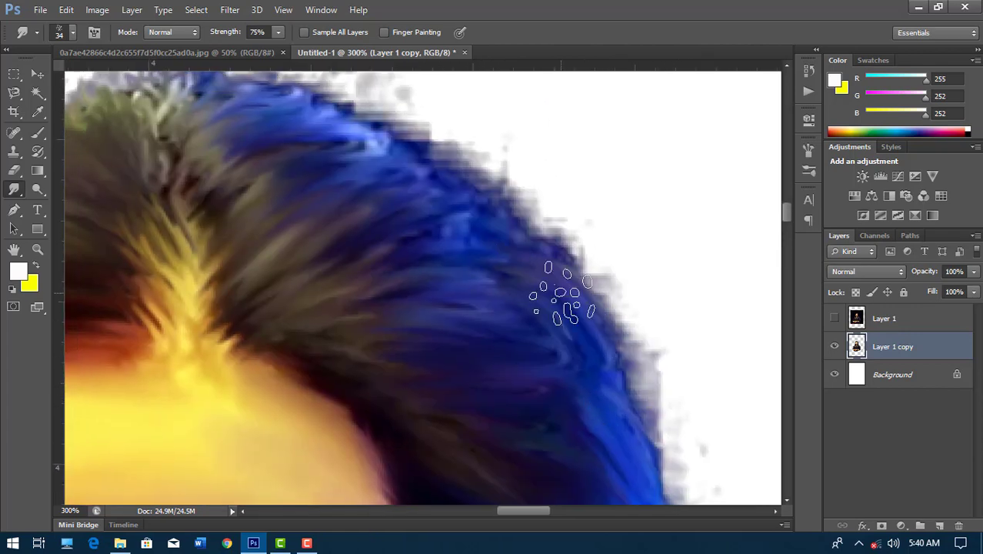
key(ctrl+minus)
key(ctrl+plus)
key(ctrl+plus)
drag(496, 248, 636, 312)
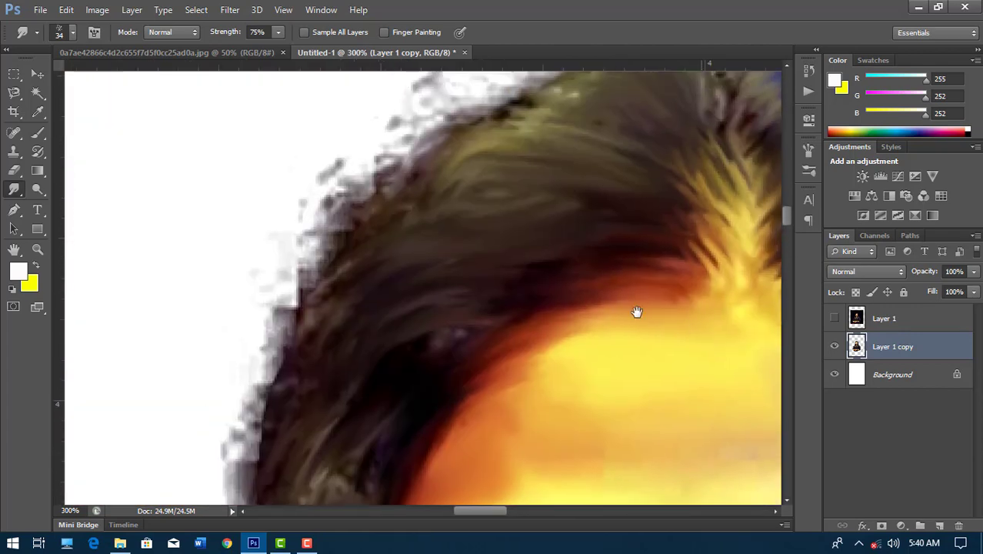
mouse_move(369, 303)
mouse_down()
mouse_move(305, 343)
mouse_move(365, 145)
mouse_up()
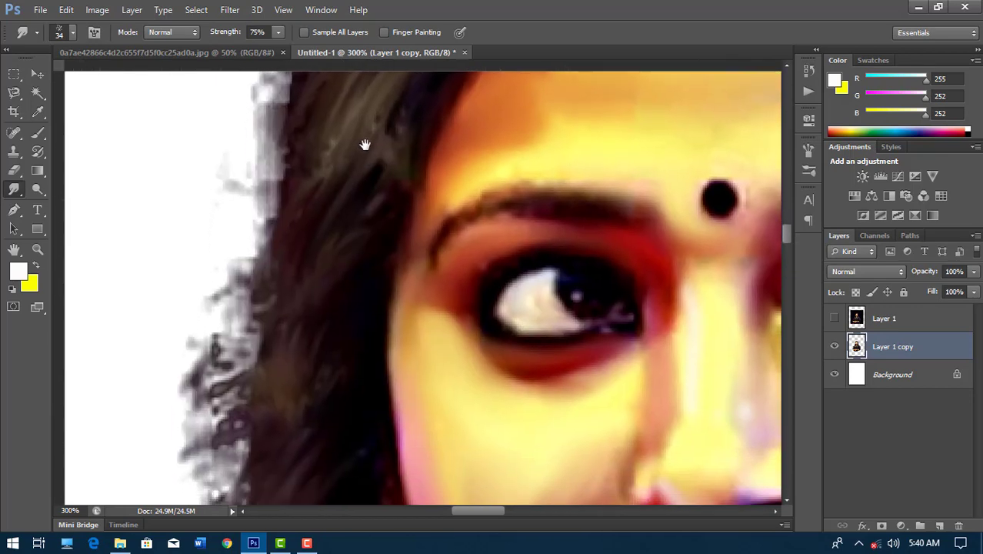
key(ctrl+minus)
key(ctrl+minus)
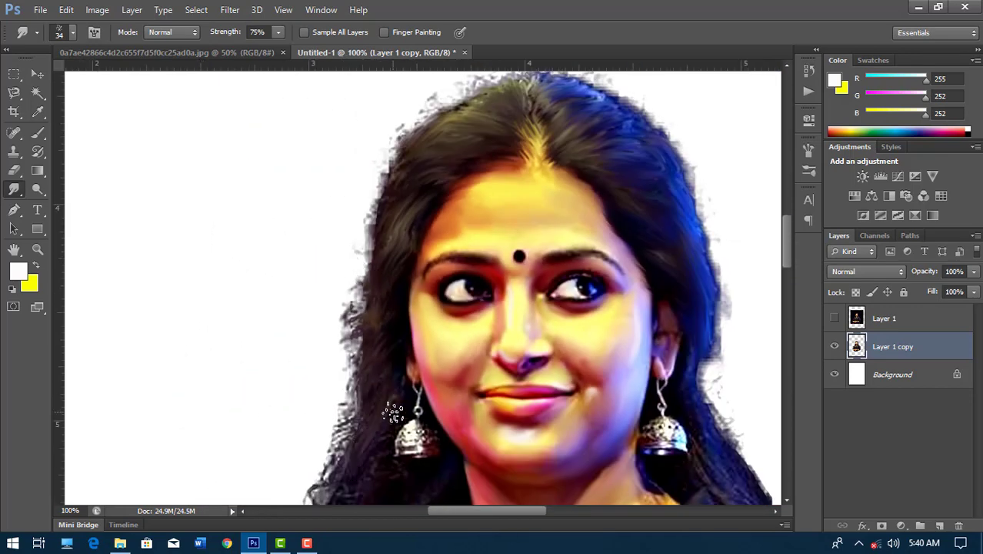
- Smudge the left hair edge from crown to temple into darker, smoother strands
drag(391, 417, 396, 302)
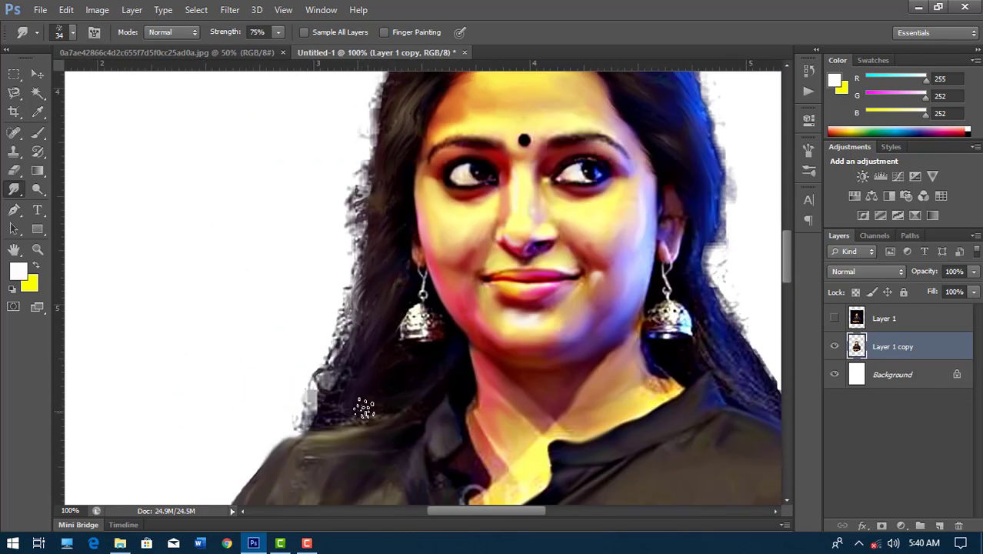
mouse_move(337, 403)
mouse_down()
mouse_move(359, 303)
mouse_move(374, 280)
mouse_up()
mouse_move(376, 212)
mouse_down()
mouse_move(322, 375)
mouse_move(358, 246)
mouse_move(336, 342)
mouse_up()
drag(424, 100, 420, 176)
mouse_move(470, 135)
mouse_down()
mouse_move(375, 196)
mouse_move(363, 270)
mouse_up()
drag(327, 368, 338, 415)
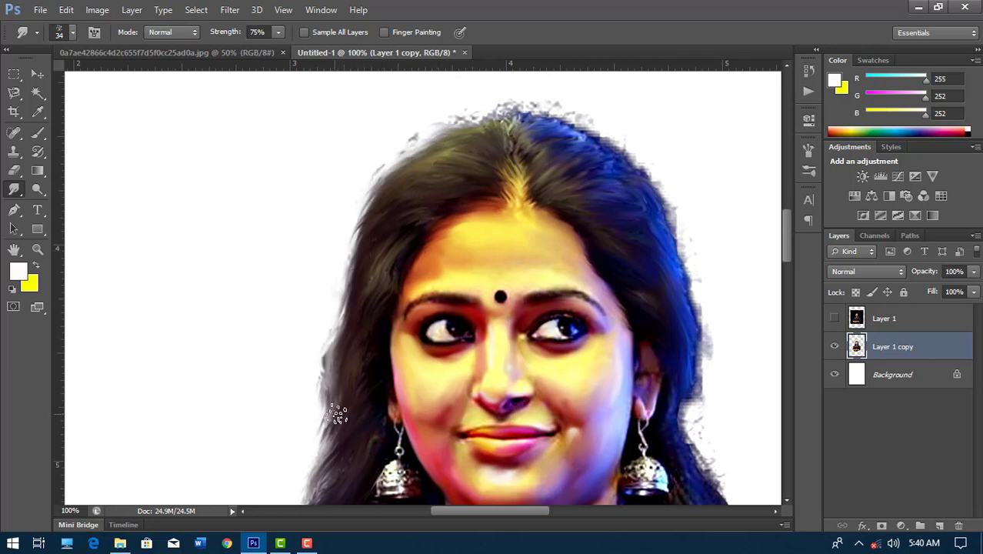
- Smear the right-side hair and shirt shoulder edge into soft streaks
drag(578, 176, 509, 222)
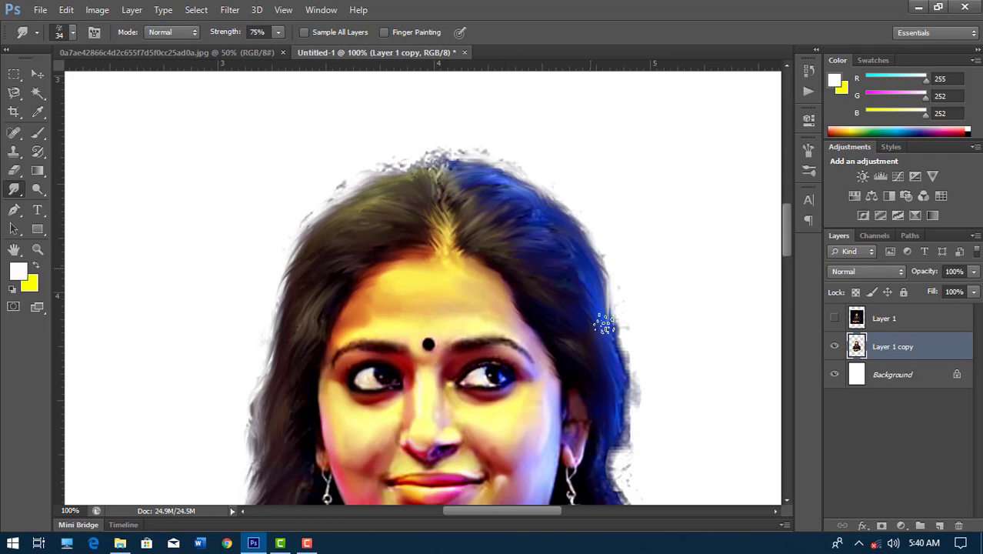
drag(605, 325, 574, 265)
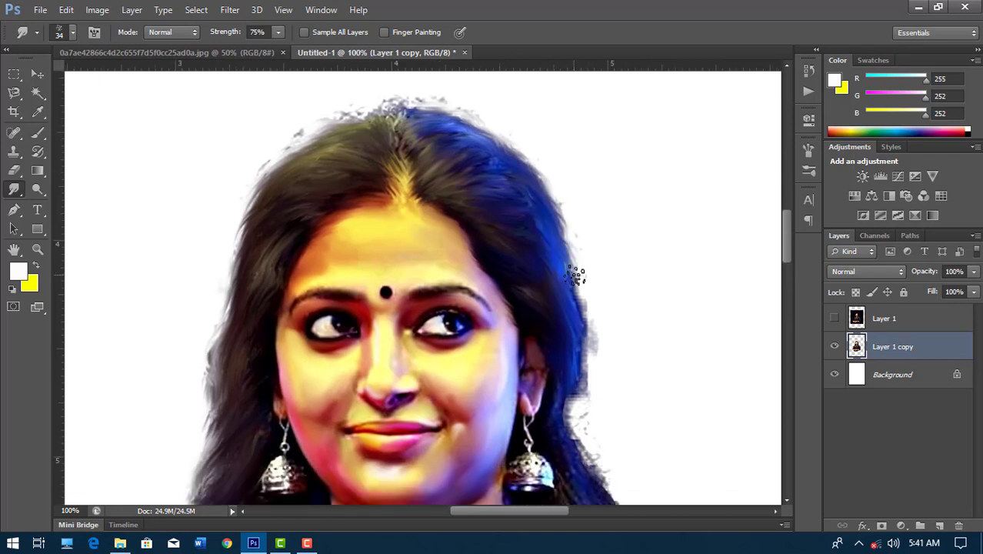
drag(575, 306, 560, 244)
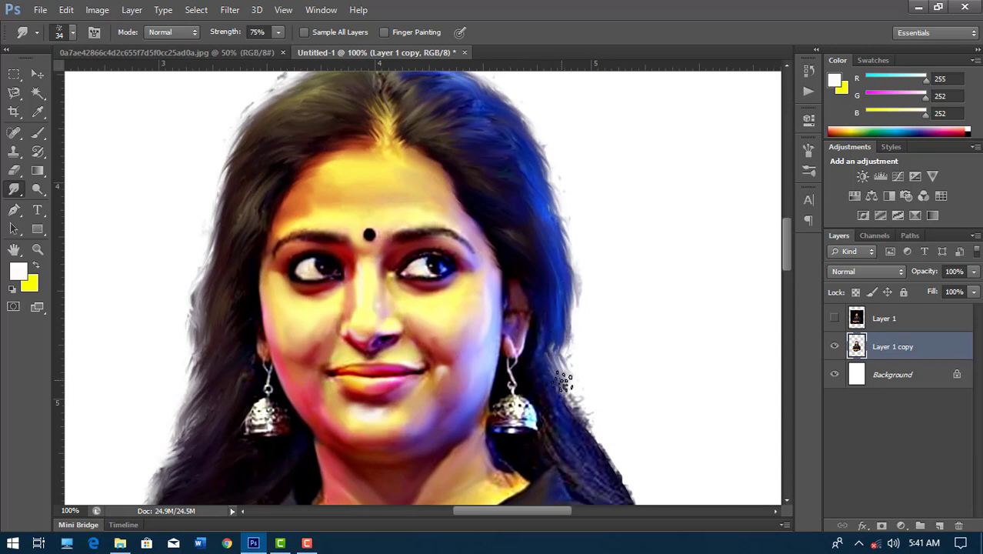
drag(567, 394, 521, 320)
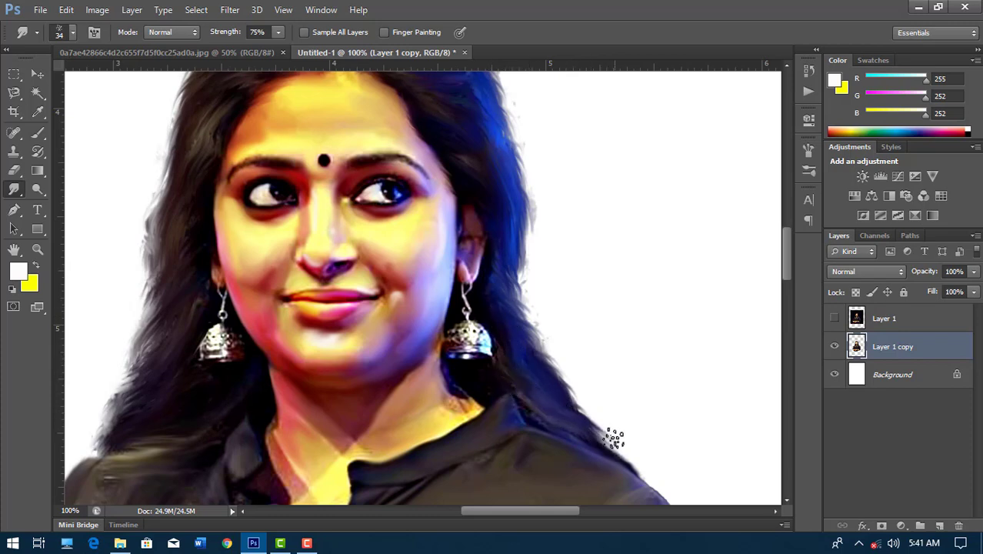
scroll(543, 355, down, 2)
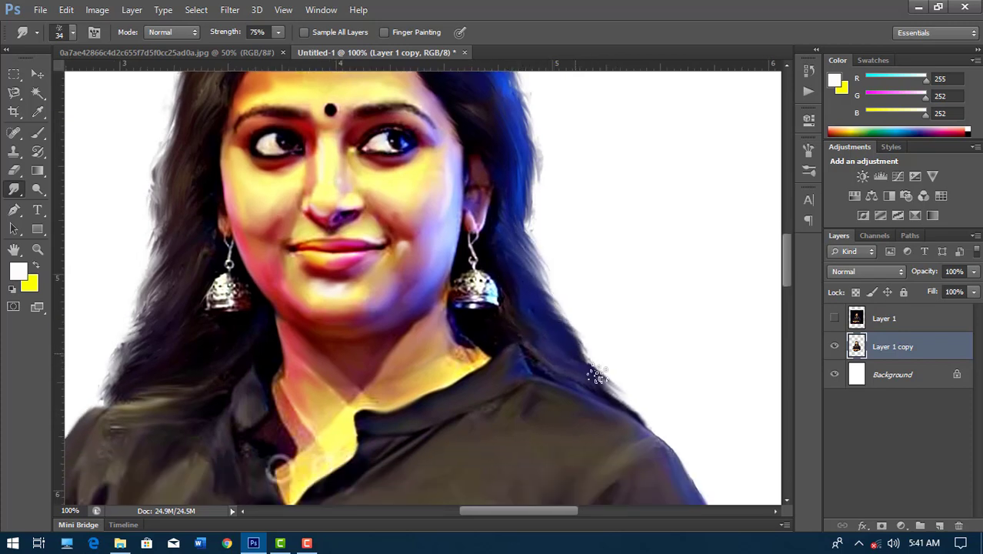
drag(434, 90, 563, 277)
- Smear the left eyebrow into the forehead and smudge along the right eyebrow
scroll(566, 279, up, 2)
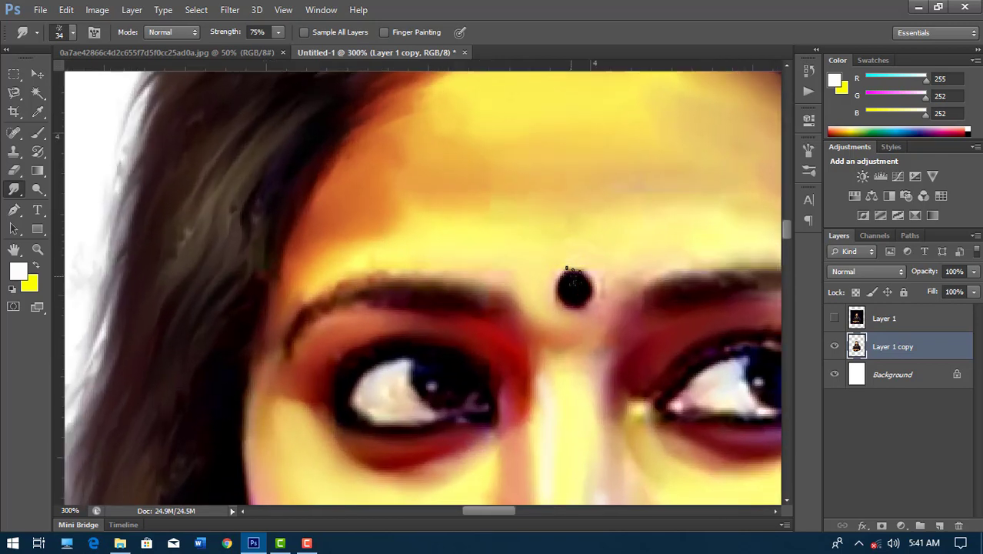
scroll(566, 281, up, 1)
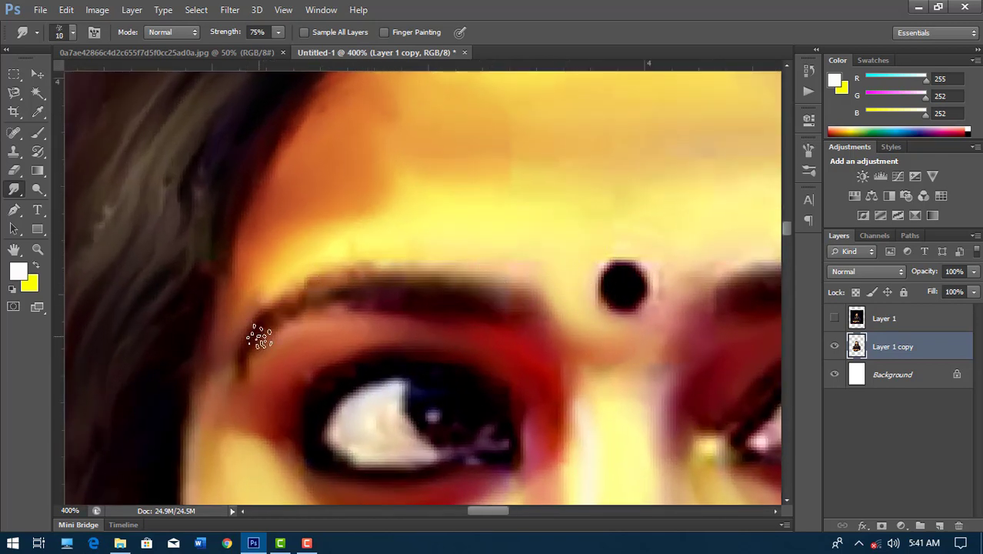
mouse_move(526, 316)
mouse_down()
mouse_move(491, 272)
mouse_move(450, 286)
mouse_move(351, 280)
mouse_up()
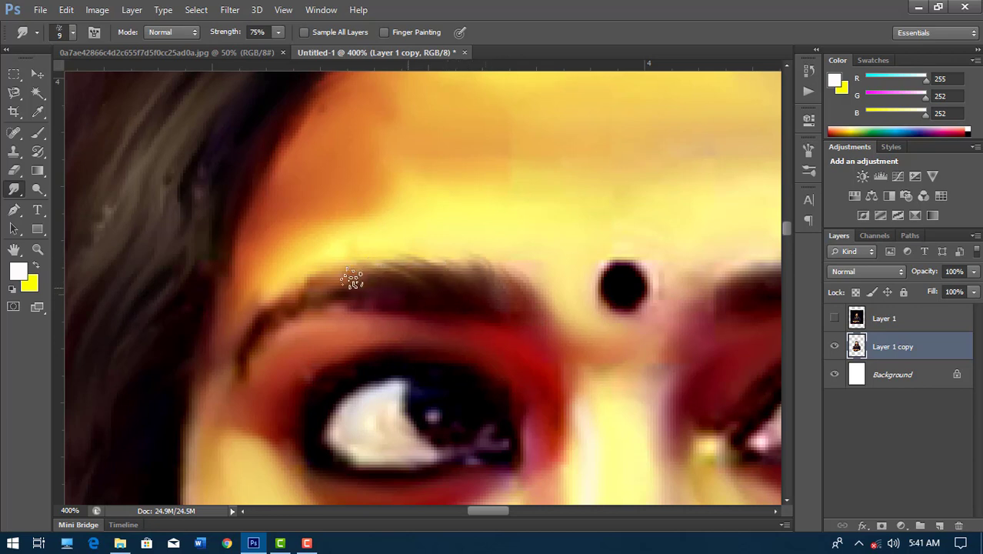
drag(269, 314, 280, 308)
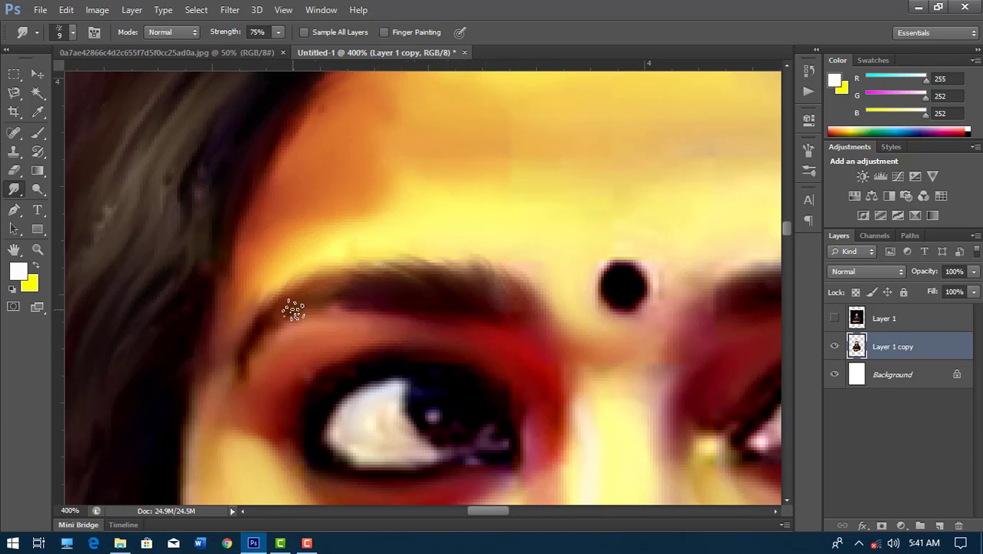
drag(521, 320, 454, 271)
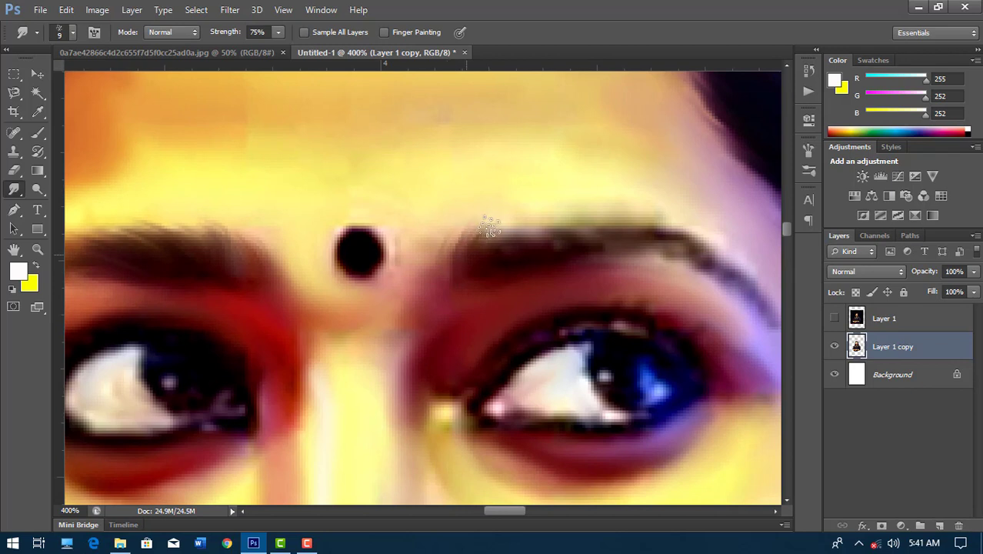
mouse_move(490, 227)
mouse_down()
mouse_move(575, 227)
mouse_move(461, 260)
mouse_move(556, 256)
mouse_up()
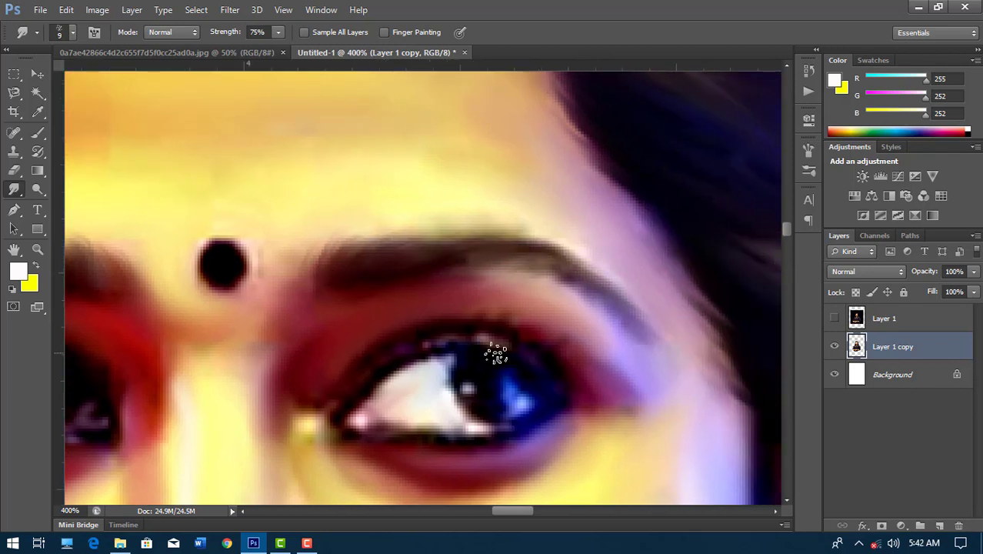
- Smudge the under-eye shadows and right cheek into soft strokes
drag(496, 353, 598, 191)
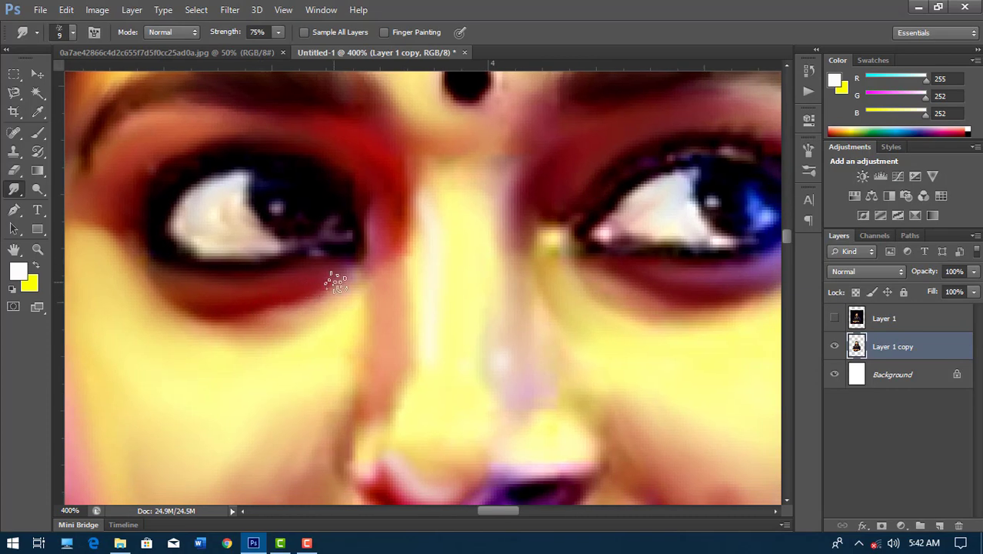
drag(635, 332, 458, 290)
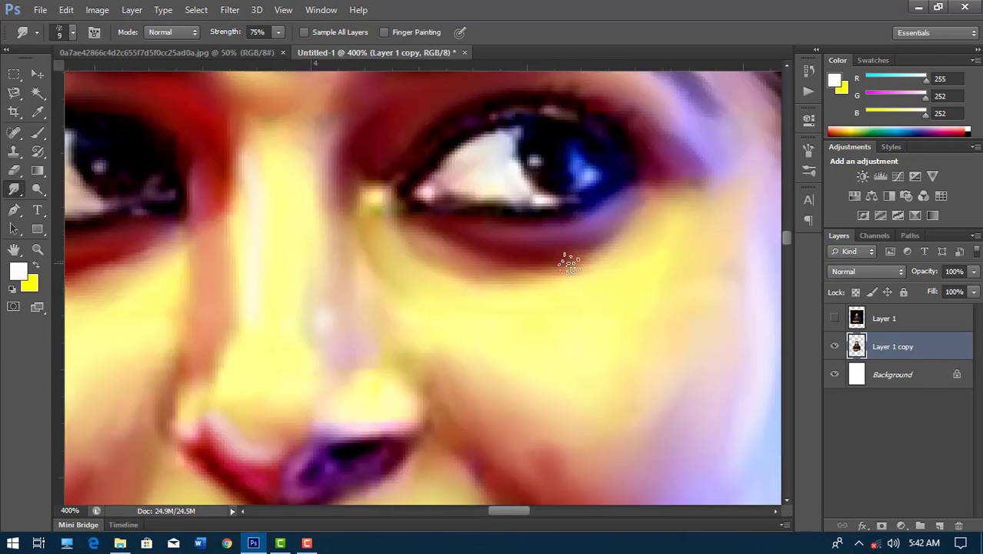
scroll(757, 221, down, 4)
scroll(456, 358, up, 1)
scroll(457, 357, up, 1)
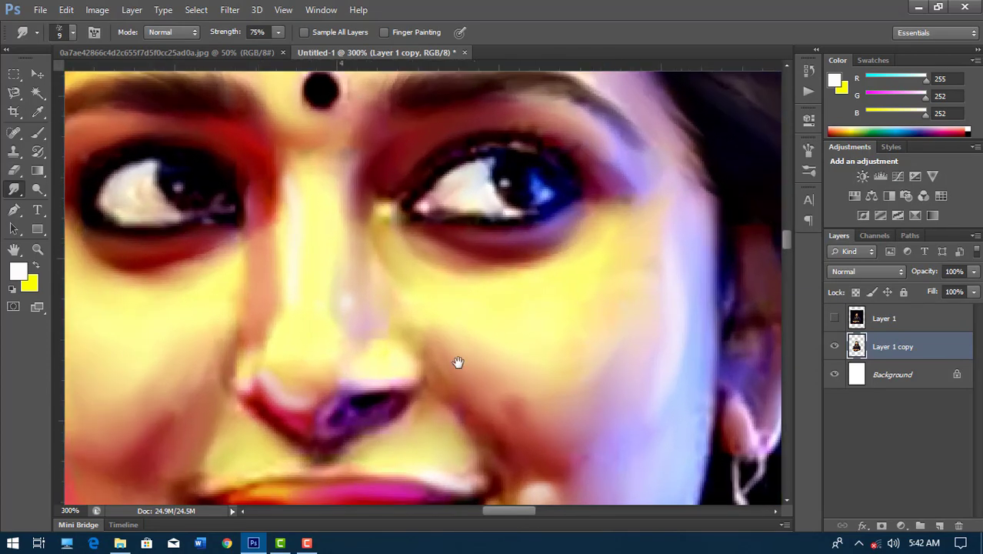
scroll(457, 357, up, 1)
drag(486, 383, 434, 335)
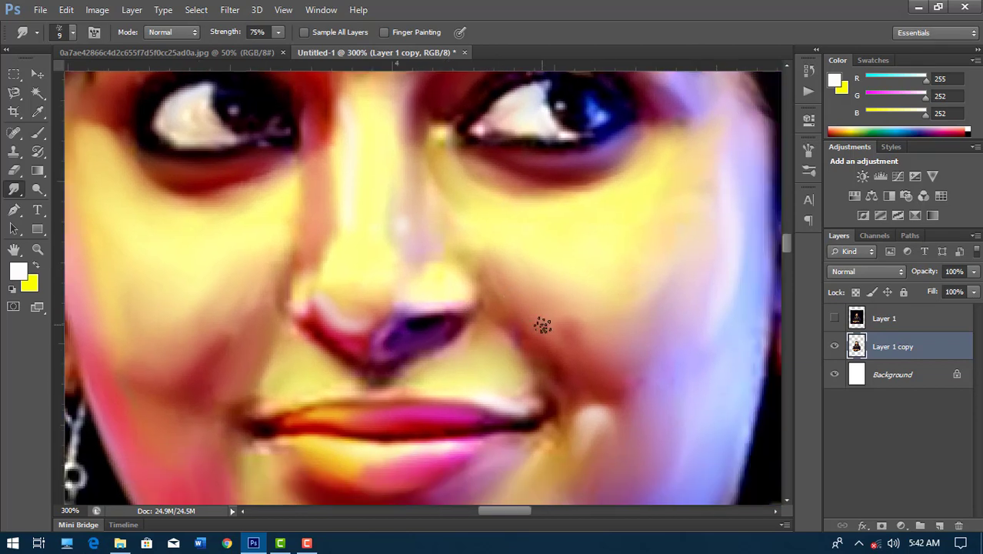
drag(570, 333, 568, 315)
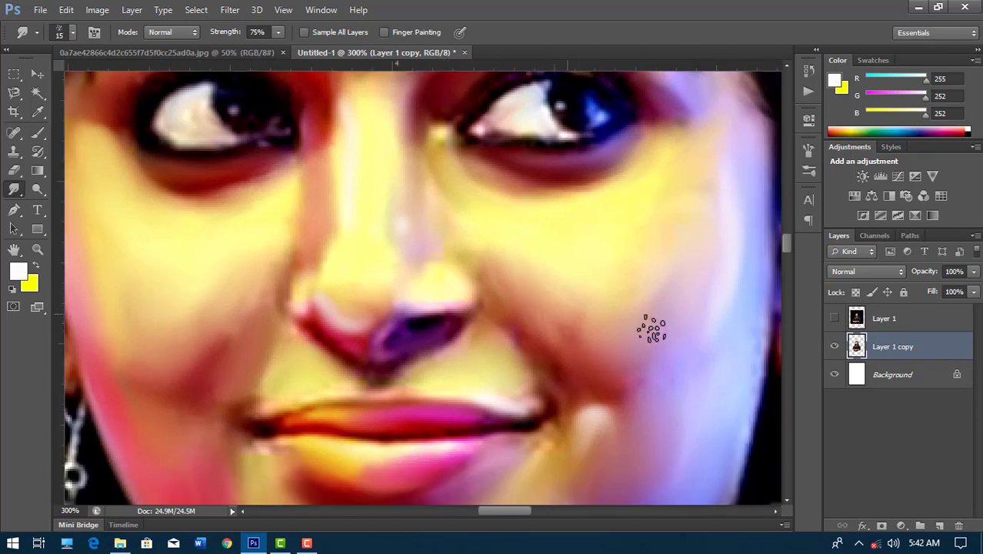
scroll(551, 317, down, 1)
scroll(558, 310, down, 1)
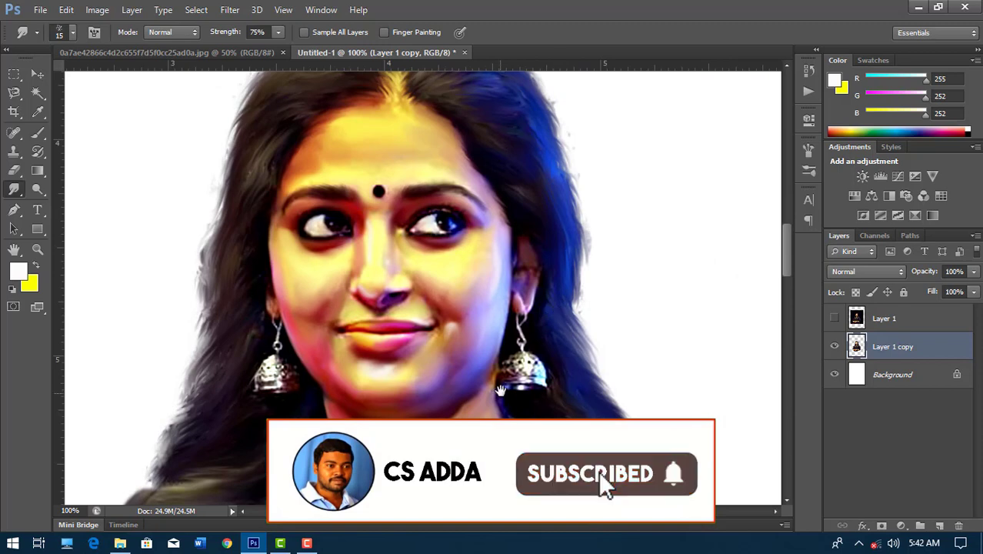
- Blend the yellow neckline and collar edge by the earring, then toggle Layer 1 to compare
scroll(558, 310, up, 1)
scroll(538, 280, up, 1)
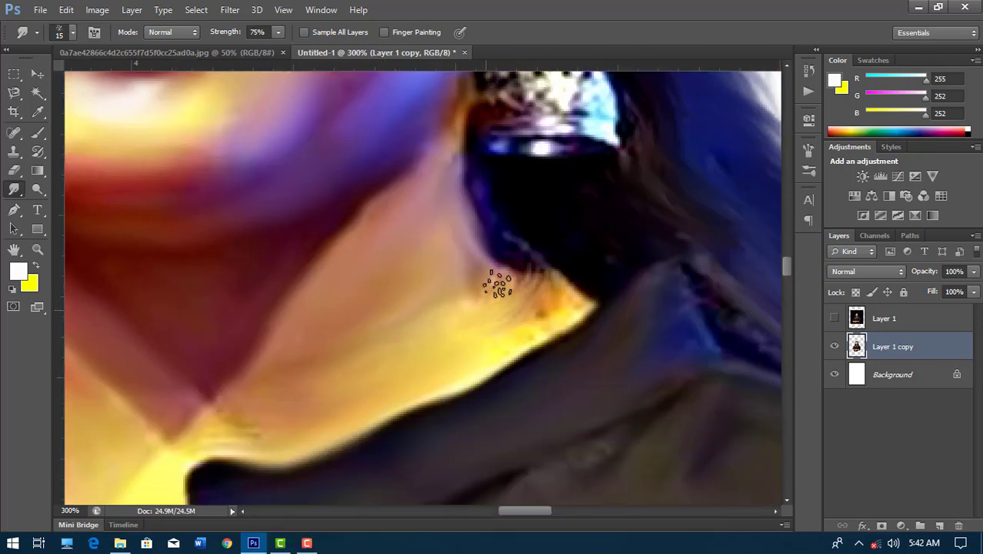
scroll(447, 331, down, 3)
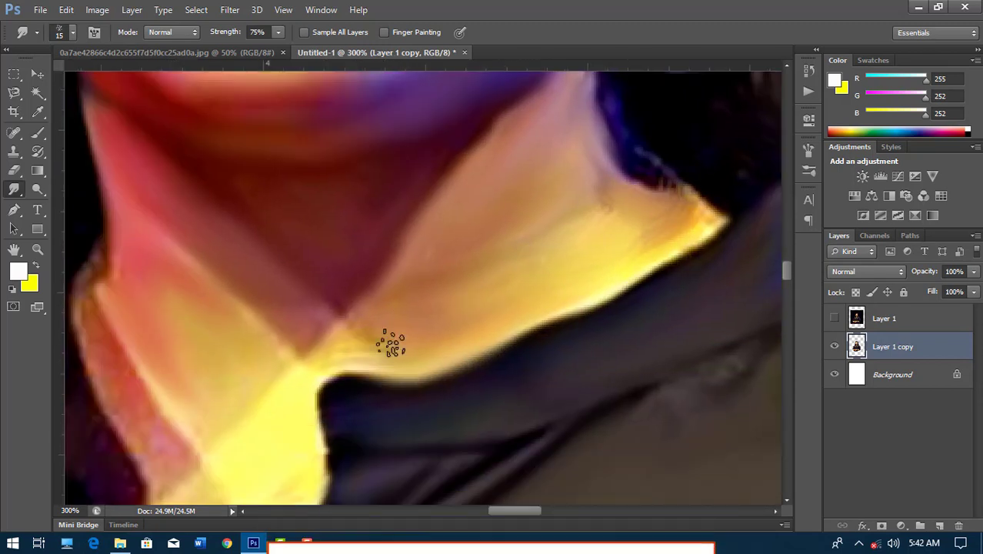
scroll(315, 323, left, 3)
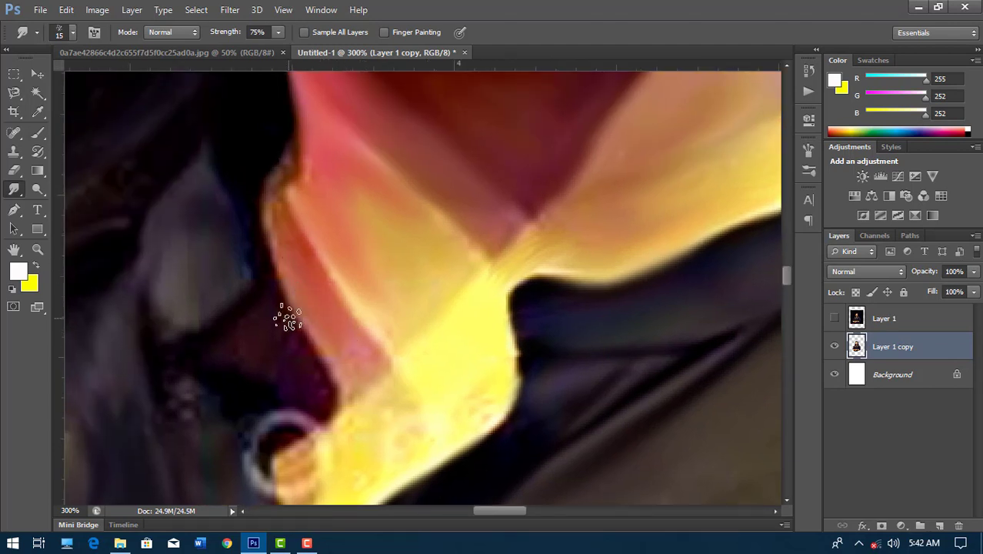
drag(284, 372, 438, 302)
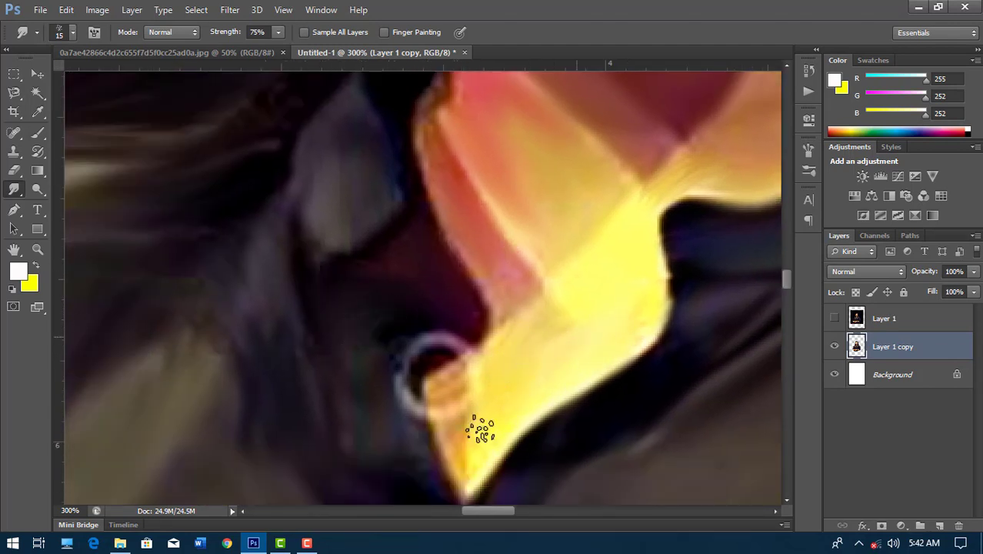
scroll(625, 351, down, 3)
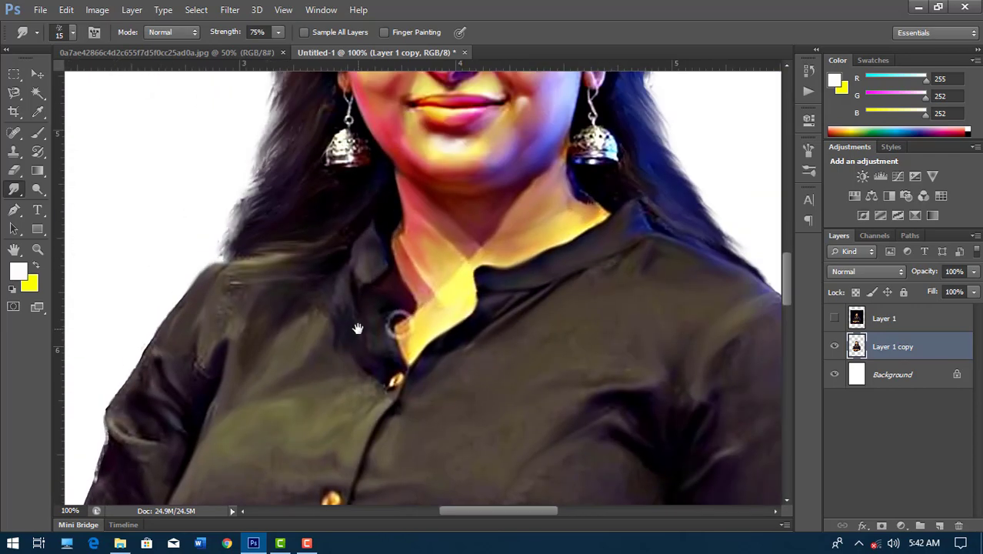
scroll(358, 328, down, 1)
scroll(445, 376, down, 1)
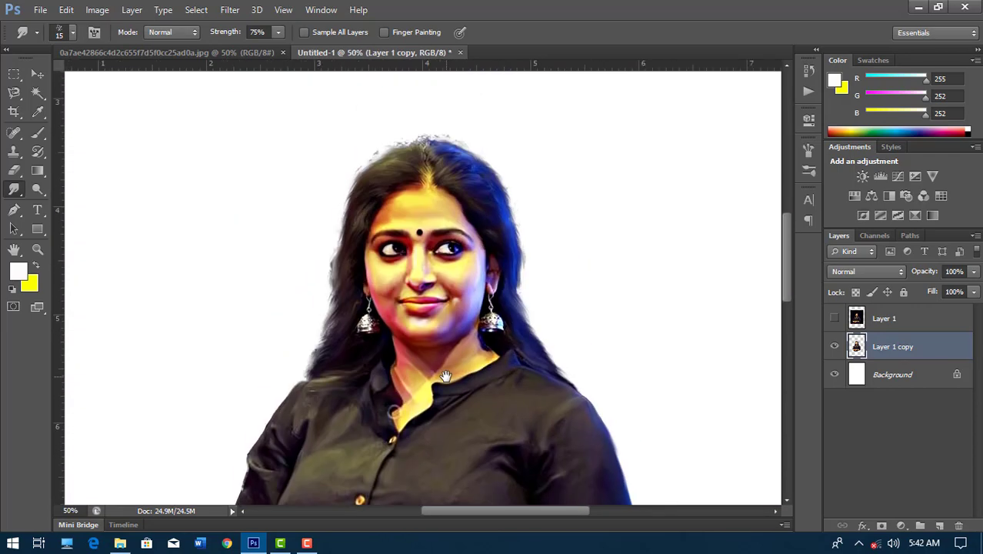
click(836, 318)
- Blend the hairline, left hair outline, parting and top edge of the blue hair
scroll(392, 254, up, 3)
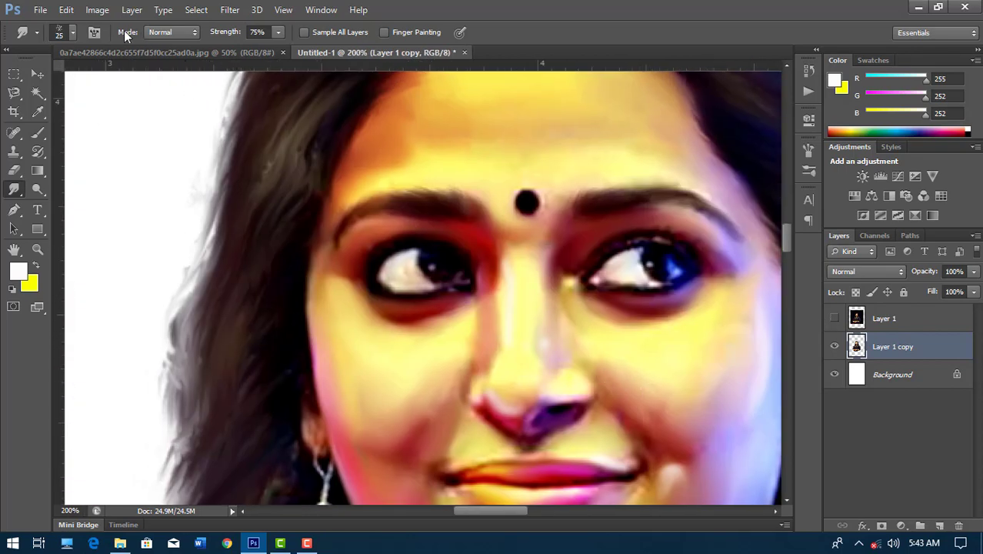
scroll(261, 354, up, 3)
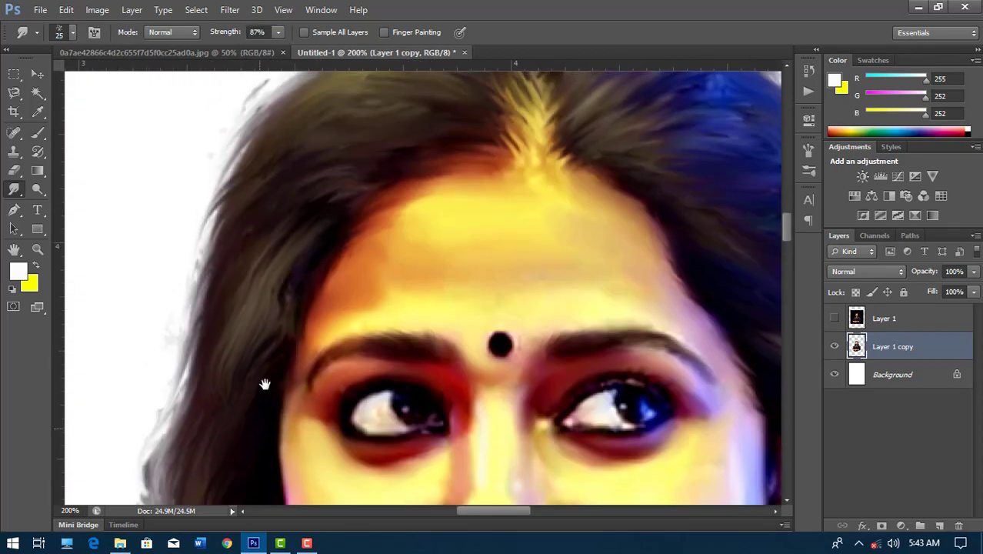
scroll(342, 282, up, 2)
mouse_move(342, 281)
mouse_down()
mouse_move(479, 234)
mouse_move(509, 237)
mouse_move(523, 198)
mouse_up()
scroll(447, 273, up, 2)
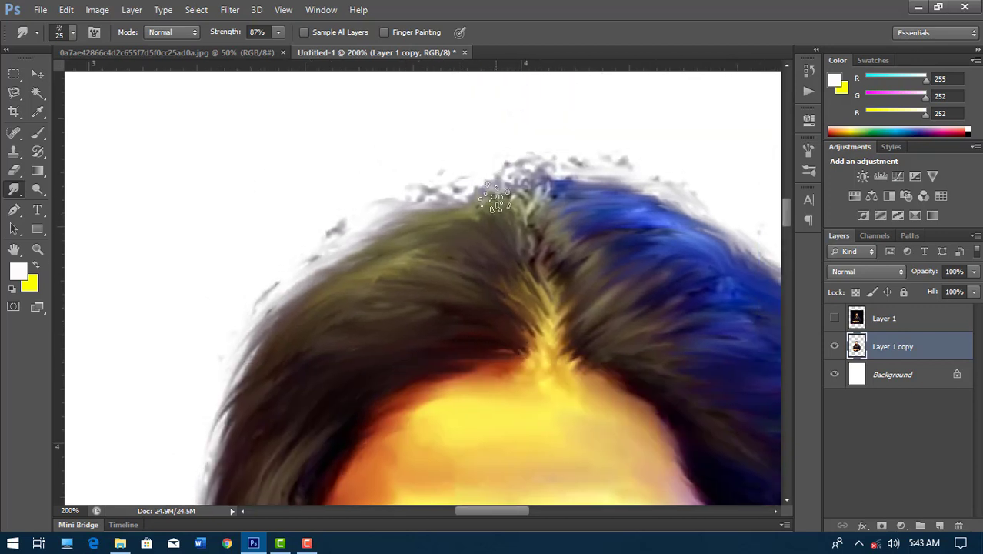
mouse_move(394, 220)
mouse_down()
mouse_move(339, 250)
mouse_move(254, 331)
mouse_up()
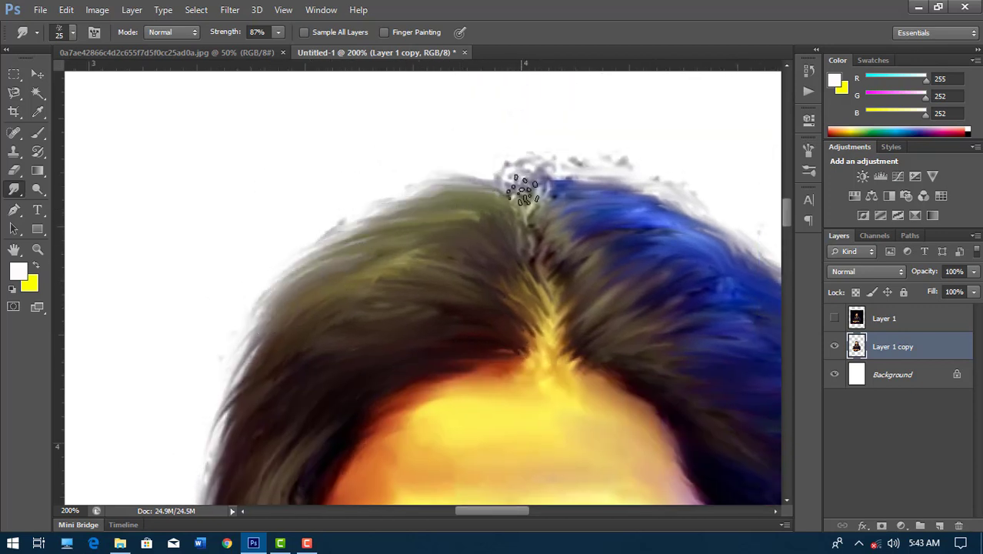
mouse_move(524, 189)
mouse_down()
mouse_move(507, 173)
mouse_move(647, 193)
mouse_move(685, 215)
mouse_up()
drag(664, 223, 464, 184)
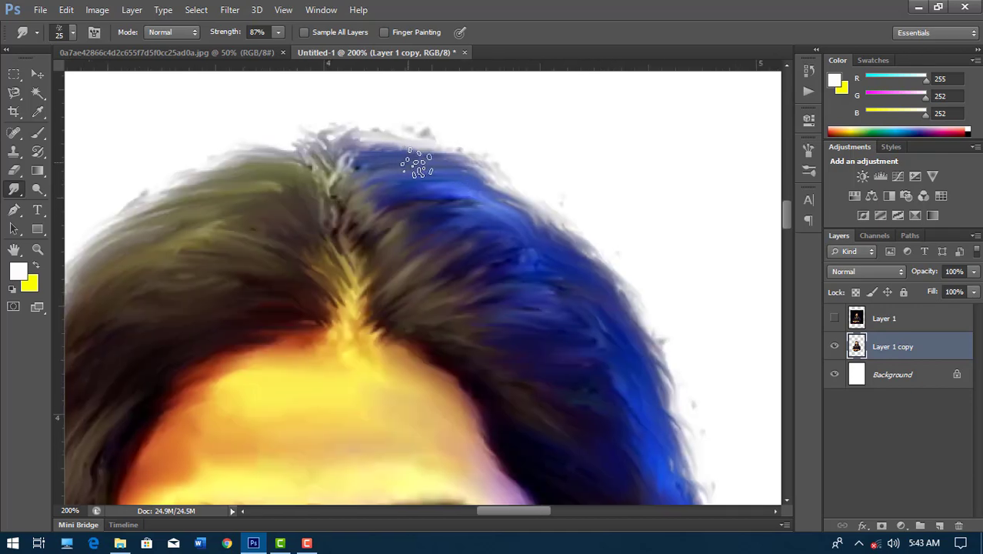
- Zoom out to review the whole figure, then zoom in on the eyes
key(ctrl+minus)
drag(488, 268, 570, 191)
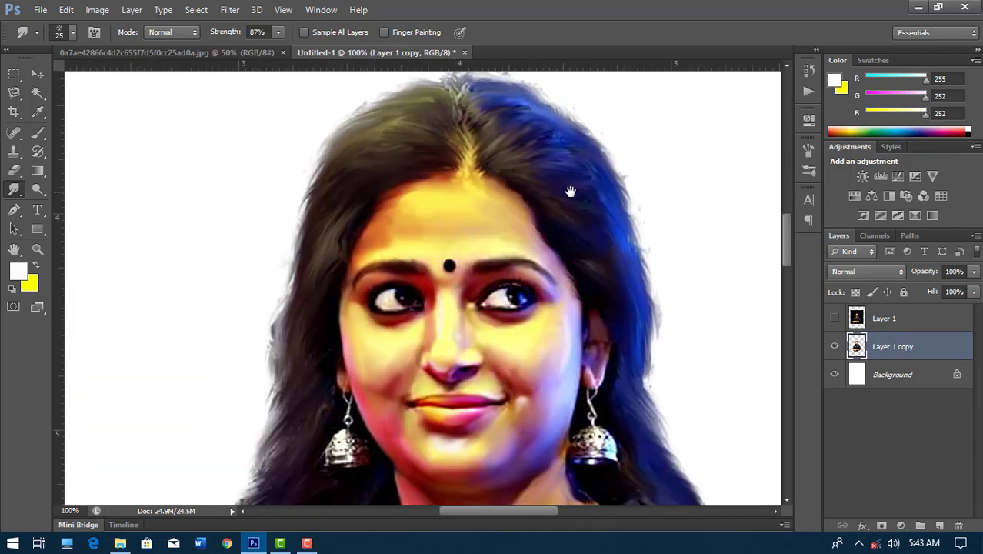
key(ctrl+minus)
key(ctrl+minus)
key(ctrl+minus)
key(ctrl+minus)
key(ctrl+plus)
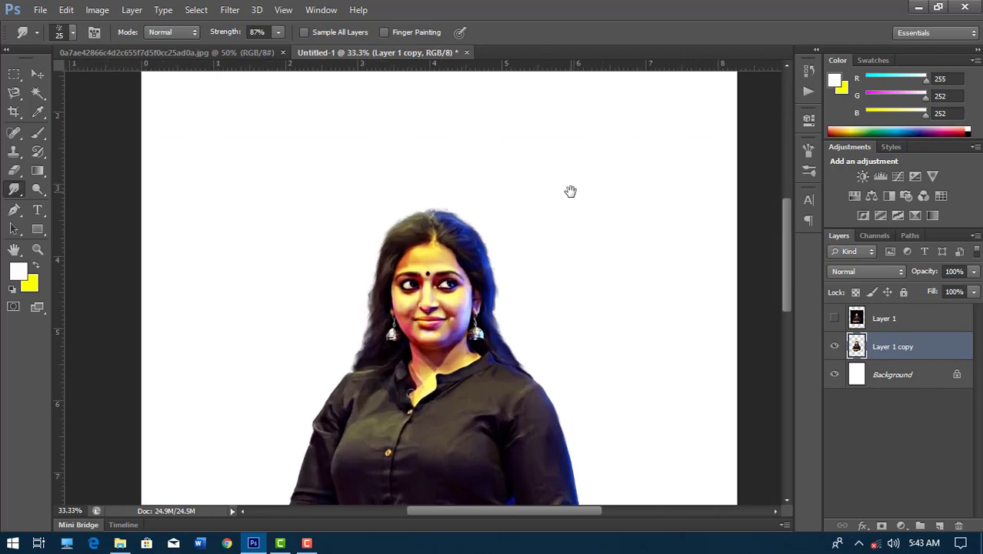
key(ctrl+plus)
key(ctrl+plus)
key(ctrl+plus)
key(ctrl+plus)
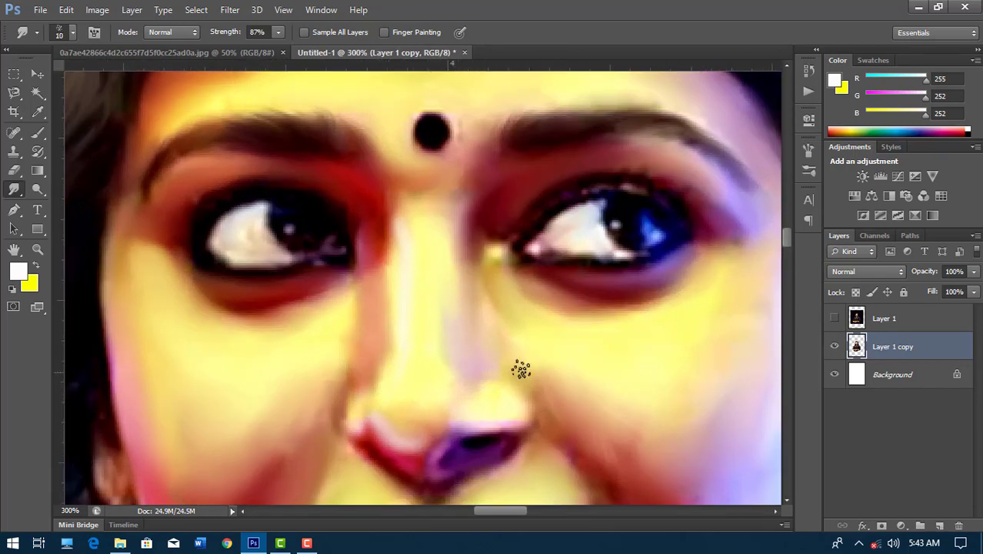
- Smudge the forearm colours smoothly with the 65 px brush
scroll(521, 370, down, 3)
scroll(369, 351, down, 5)
scroll(516, 423, down, 3)
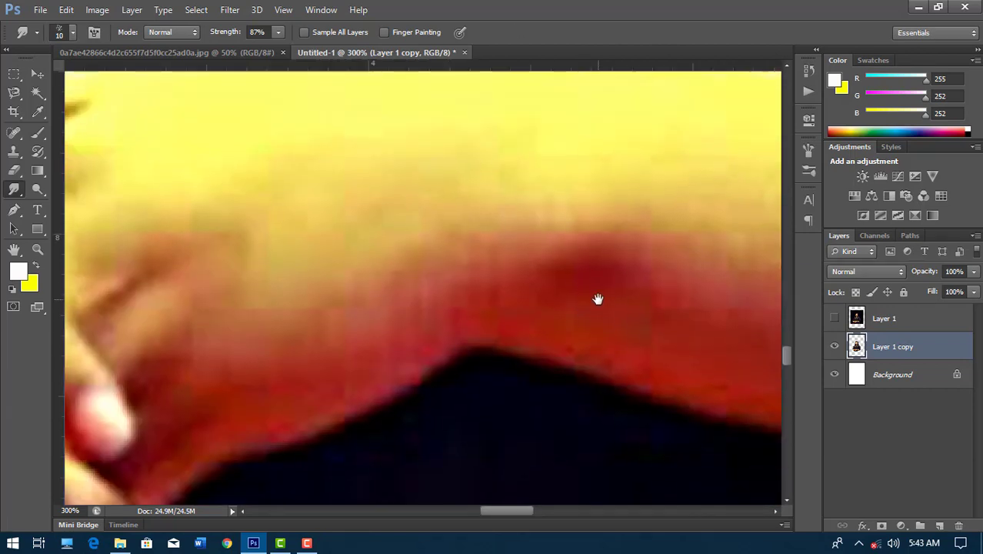
key(ctrl+minus)
key(ctrl+minus)
click(70, 34)
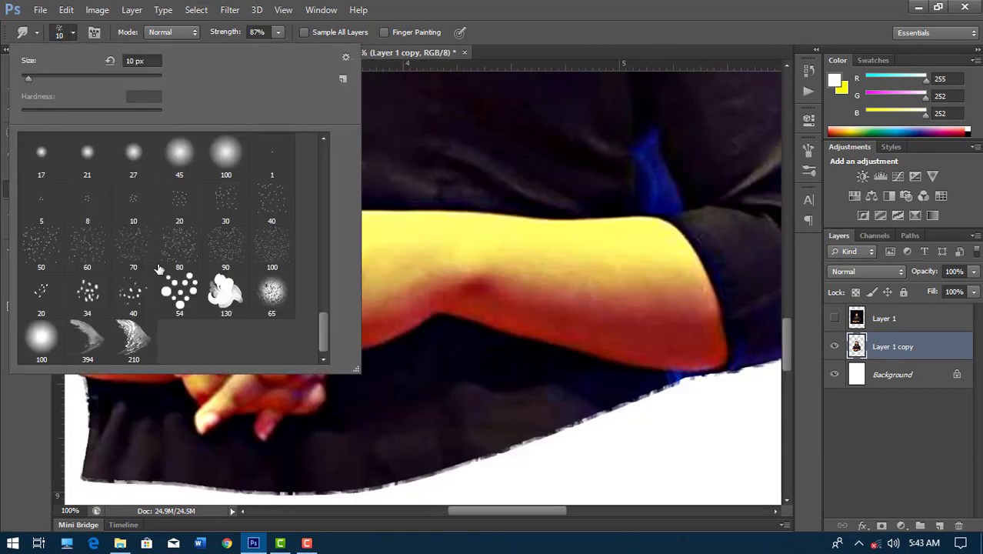
double_click(274, 292)
text(57)
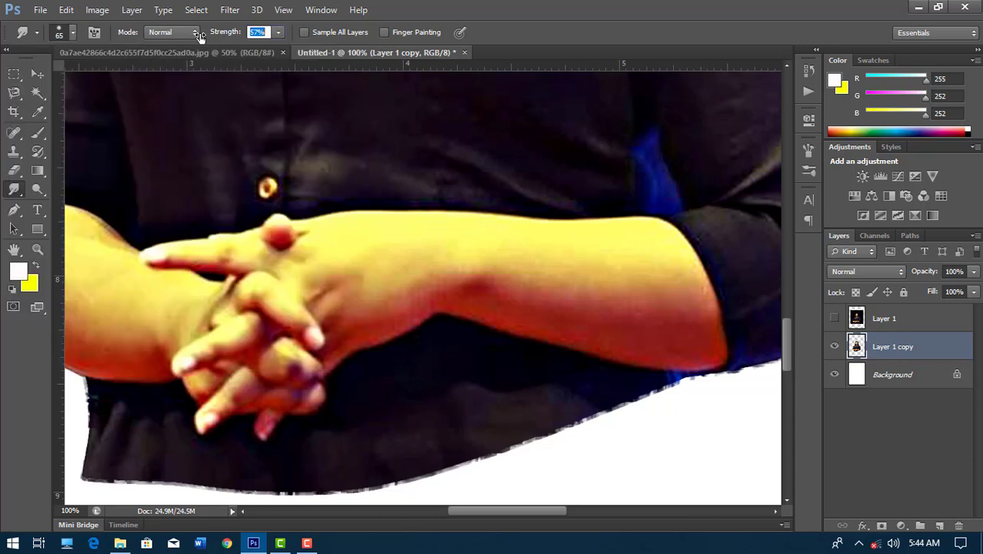
drag(607, 233, 690, 323)
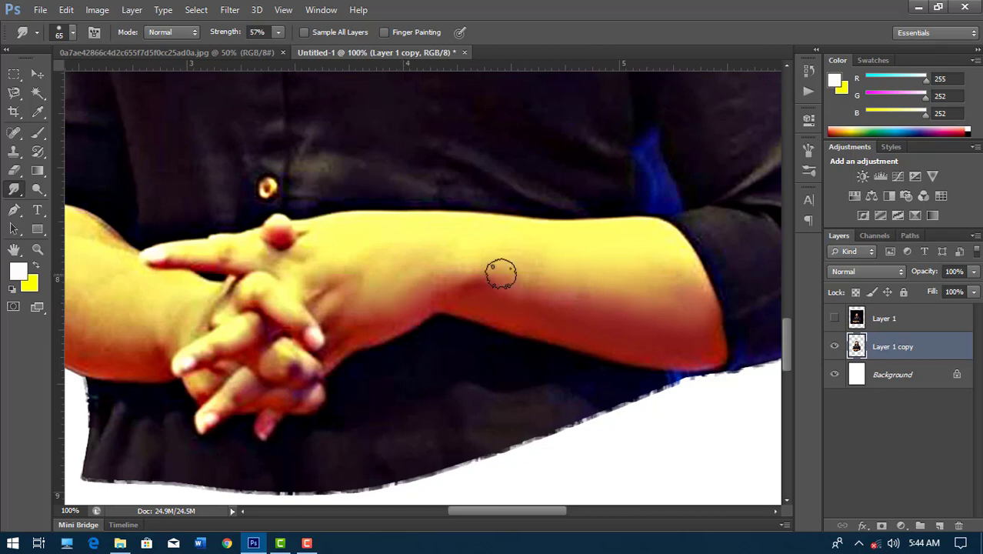
mouse_move(501, 274)
mouse_down()
mouse_move(630, 273)
mouse_move(361, 246)
mouse_up()
- Select both Layer 1 and Layer 1 copy with the whole page in view
key(ctrl+minus)
key(ctrl+minus)
key(ctrl+minus)
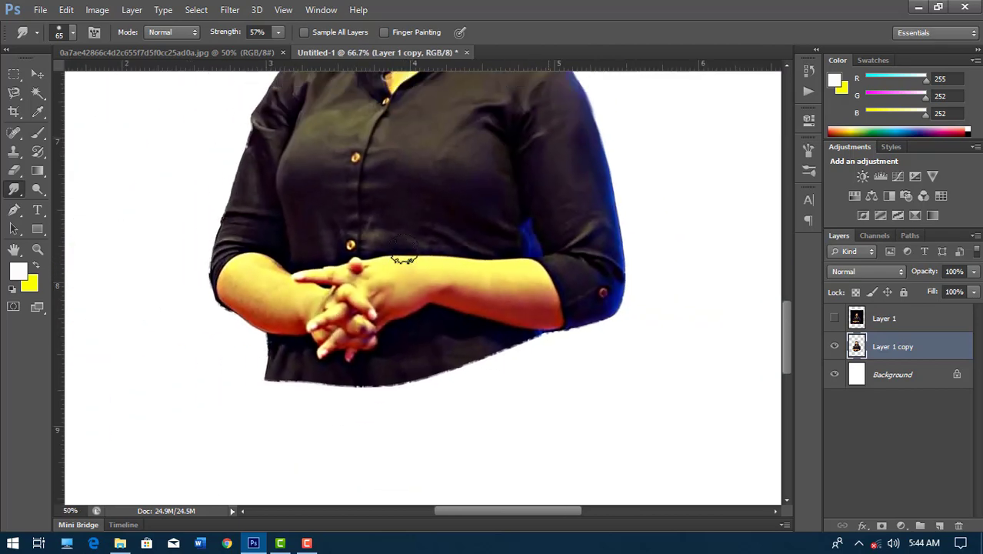
key(ctrl+minus)
key(ctrl+minus)
shift+click(936, 326)
- Scale both portrait layers up to about 176% with Free Transform
key(ctrl+t)
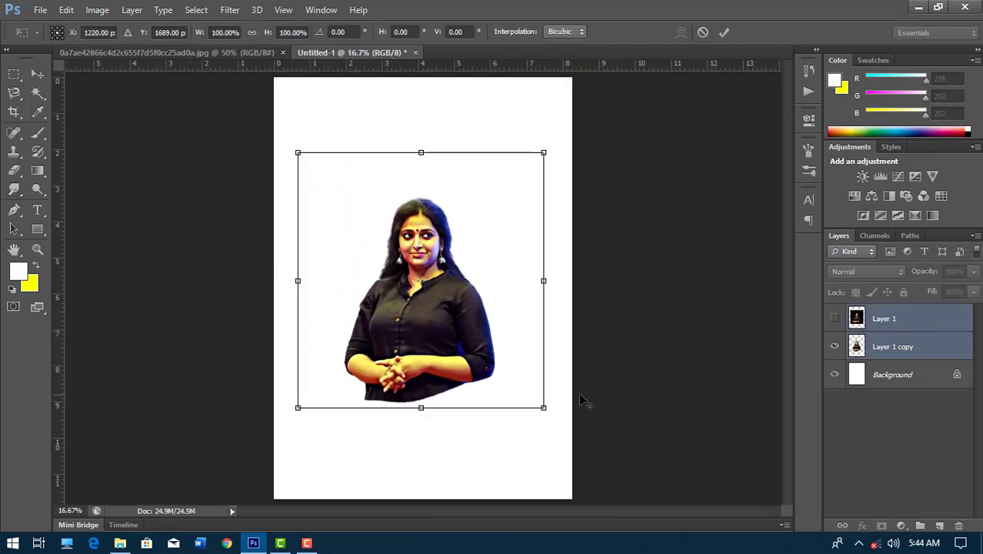
drag(544, 403, 637, 500)
drag(439, 338, 464, 371)
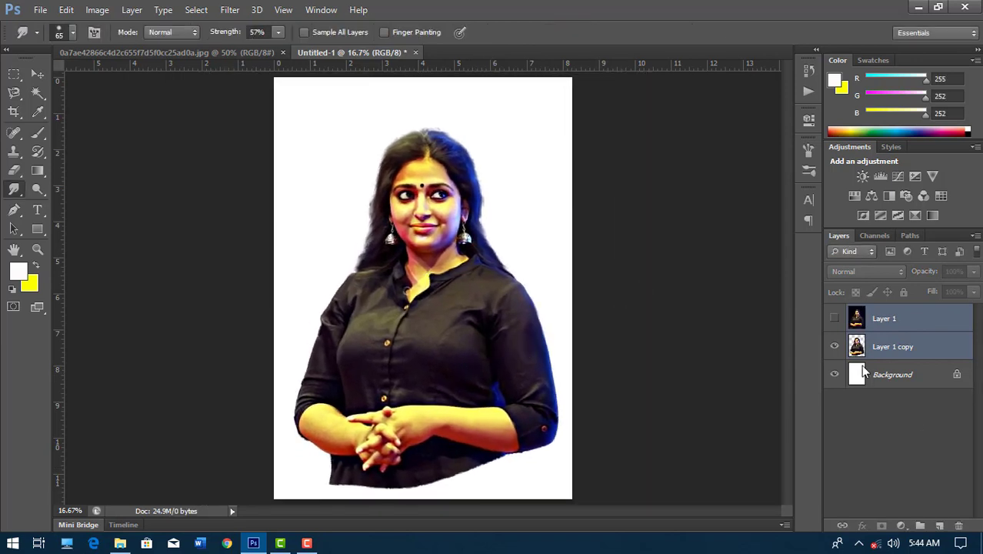
key(ctrl+plus)
- Add a new empty Layer 2 below Layer 1 copy
click(954, 350)
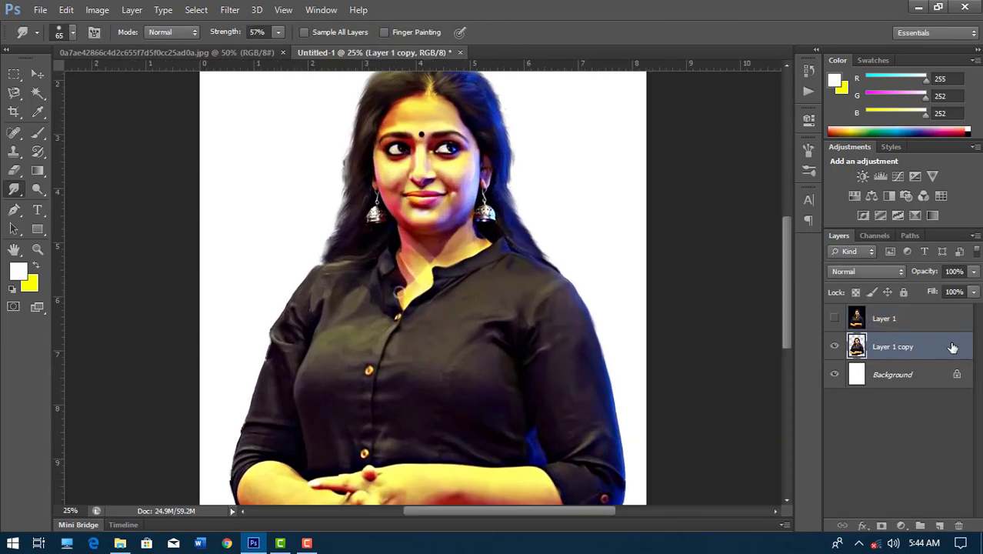
key(ctrl+shift+alt+n)
key(ctrl+bracketleft)
key(ctrl+minus)
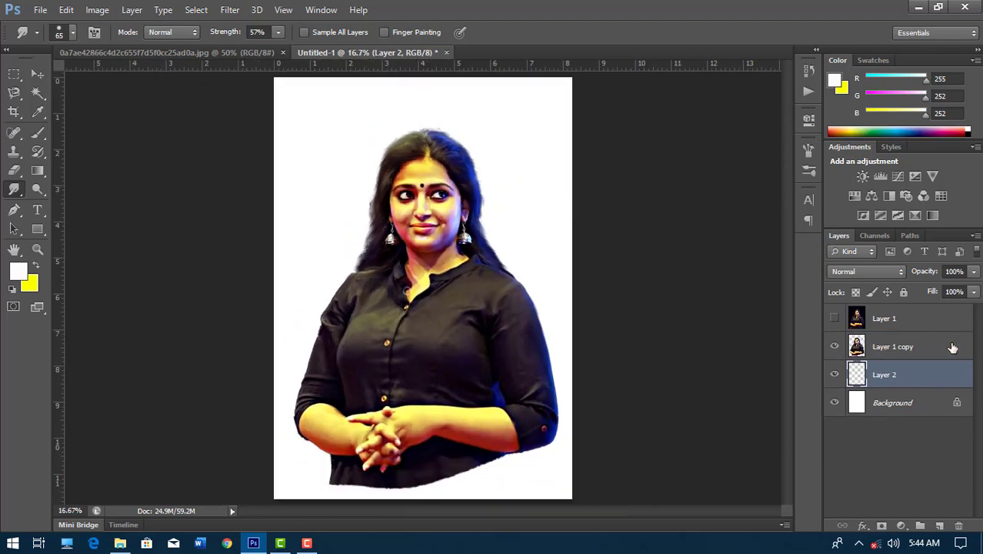
- Paint a soft saturated blue stroke down the right side with a 1000 px brush
click(17, 273)
click(724, 191)
click(762, 165)
click(912, 156)
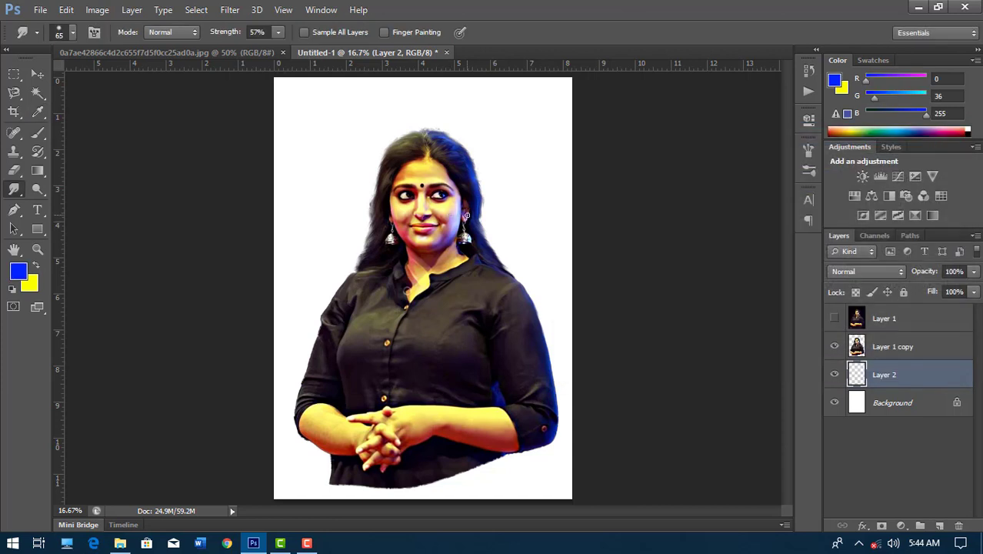
key(b)
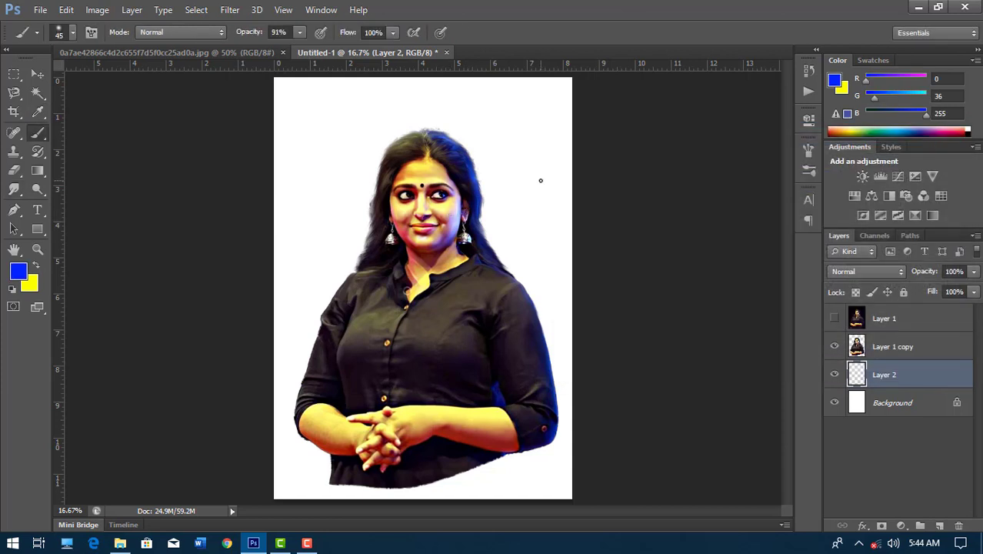
key(bracketright)
key(bracketright)
key(bracketright)
drag(500, 123, 548, 415)
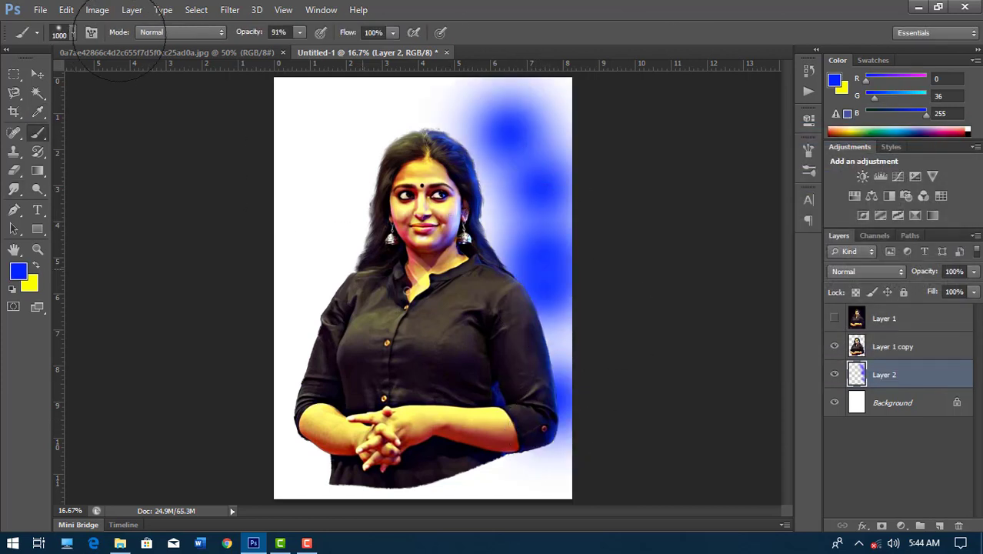
- Paint a magenta stroke down the left side
click(17, 274)
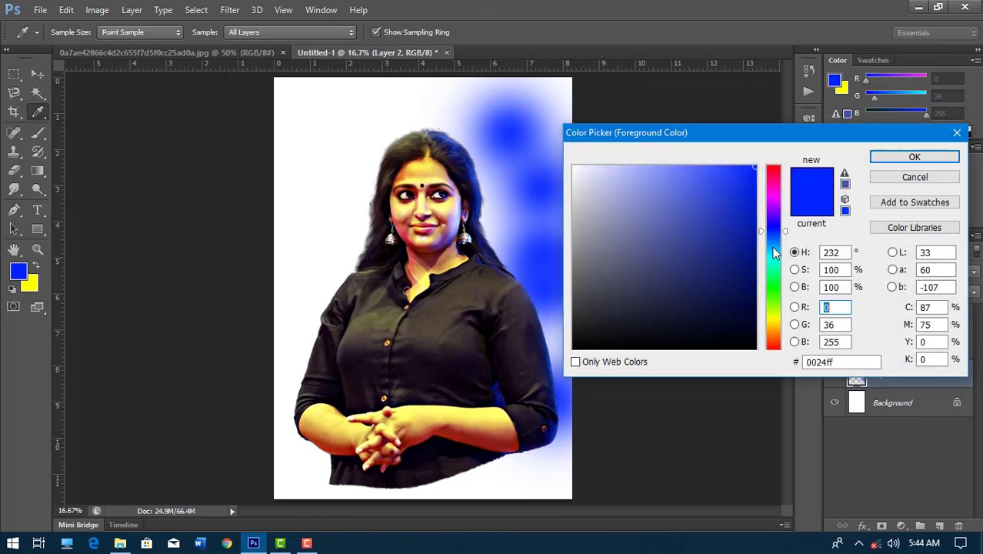
click(773, 196)
click(915, 157)
drag(323, 154, 317, 348)
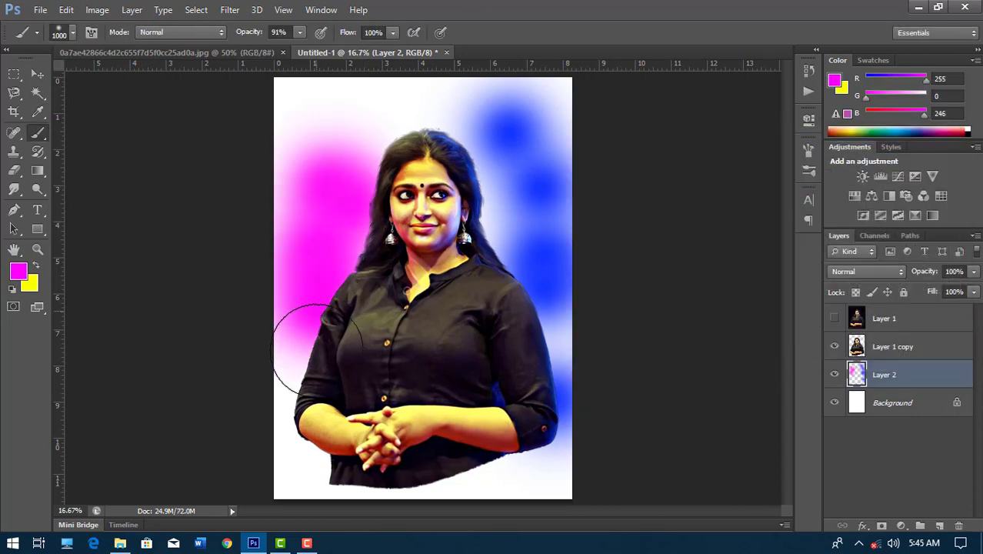
- Dab bright yellow down the left side and at the top centre
click(17, 275)
click(772, 317)
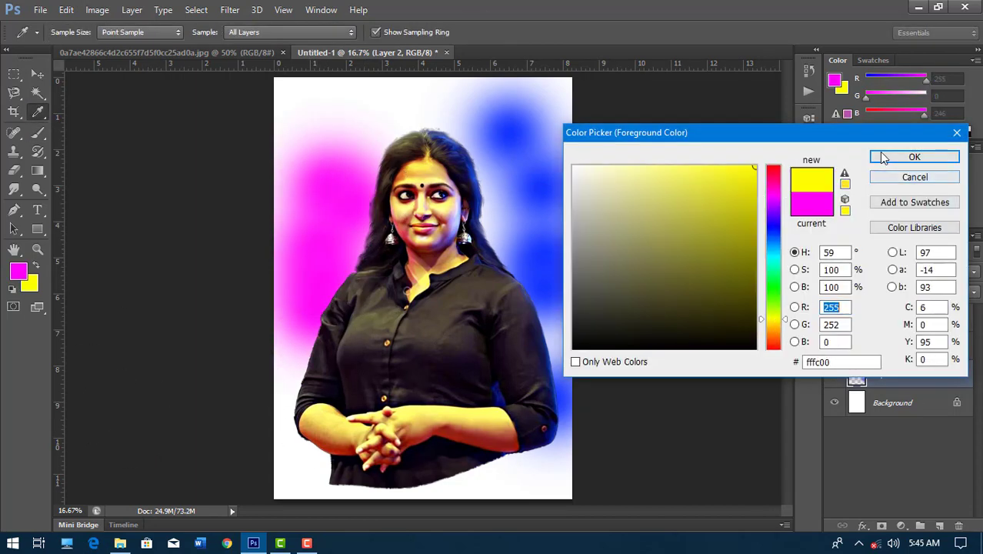
click(915, 157)
click(296, 265)
click(315, 115)
click(300, 389)
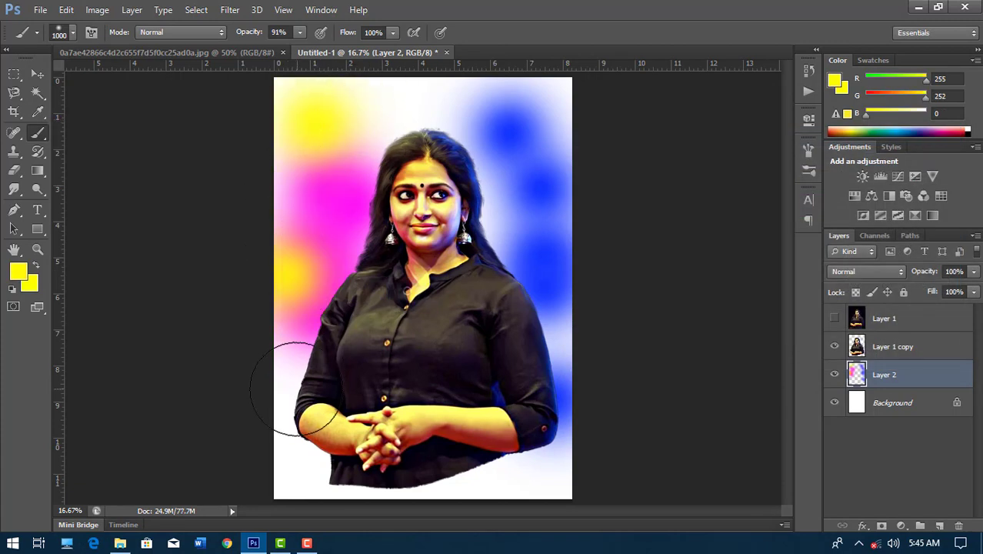
click(409, 102)
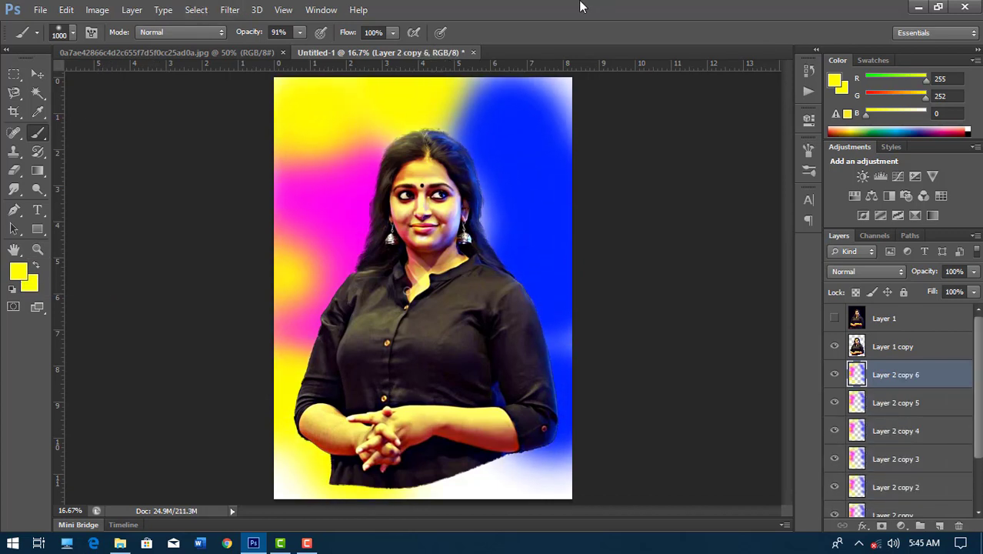
- Apply a large-radius Gaussian Blur to Layer 2, then duplicate and merge it back
click(229, 9)
mouse_move(237, 155)
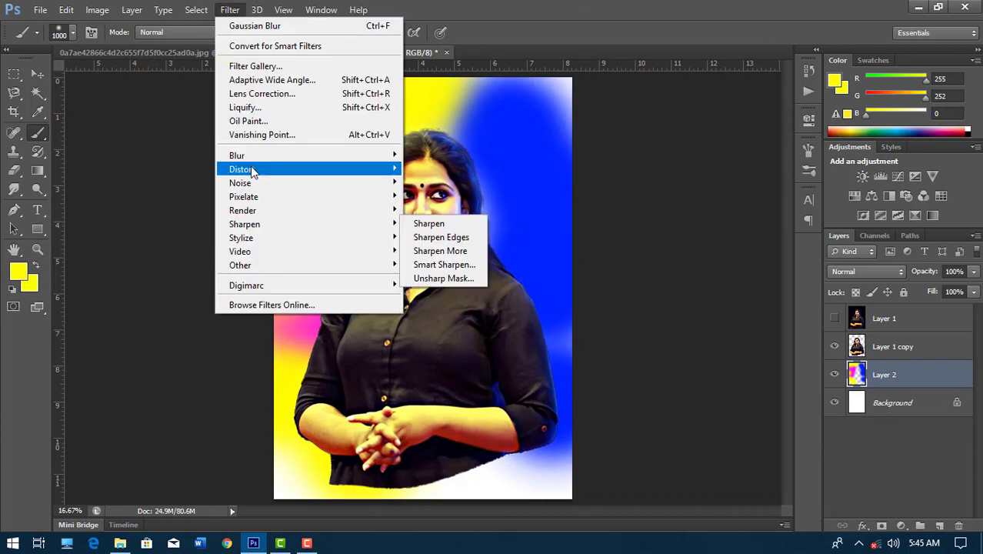
click(452, 264)
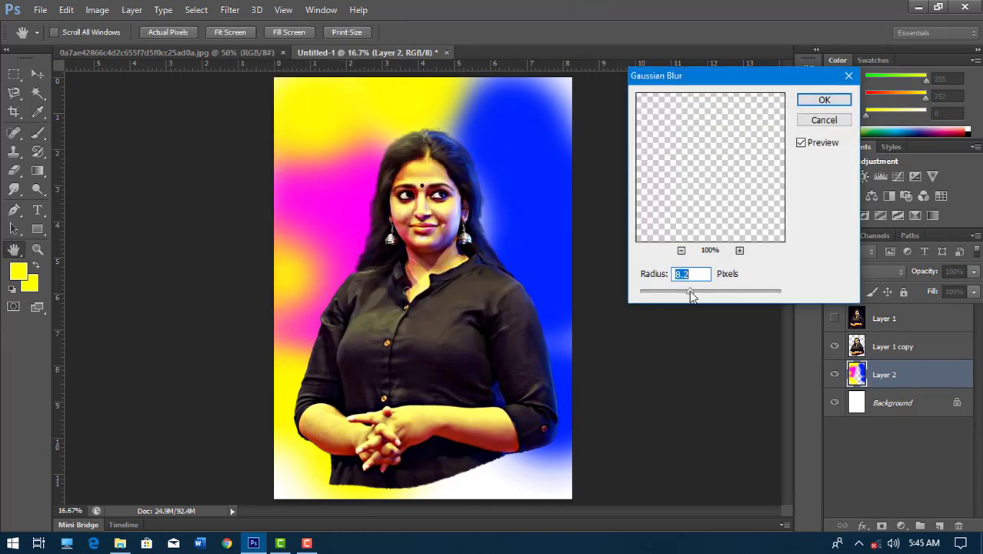
click(815, 100)
key(ctrl+j)
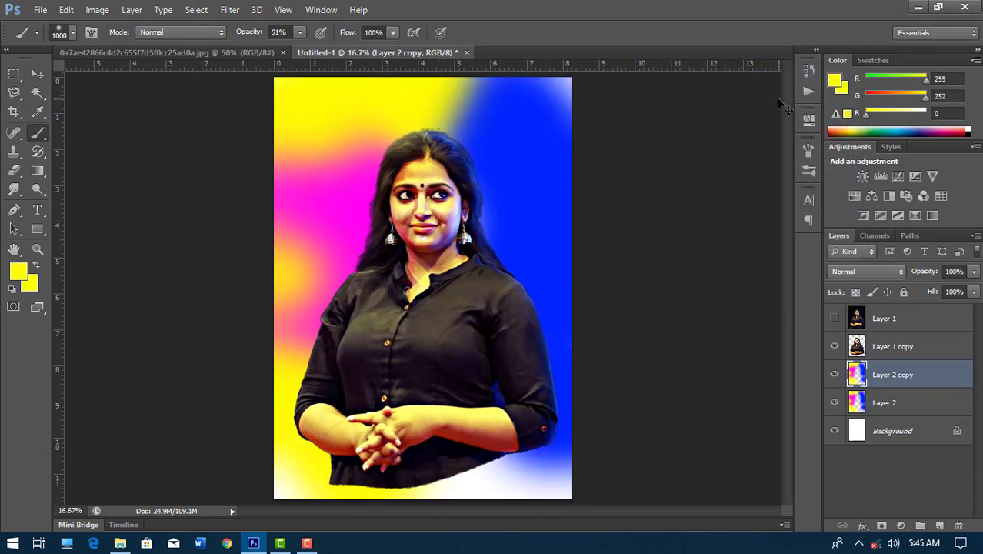
key(ctrl+e)
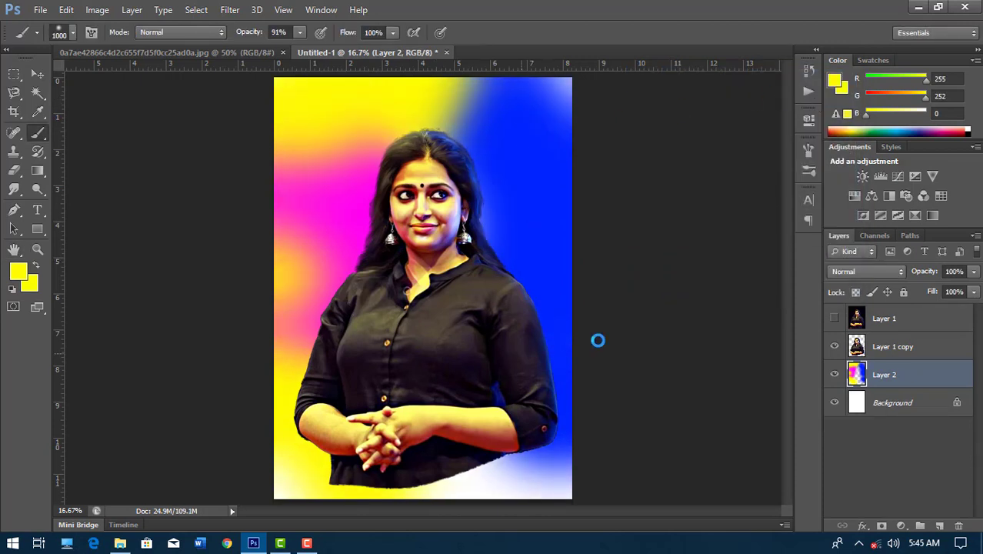
- Add Layer 3 and paint dark grey over the bottom, lower right and top-left with a 1600 px brush
click(939, 527)
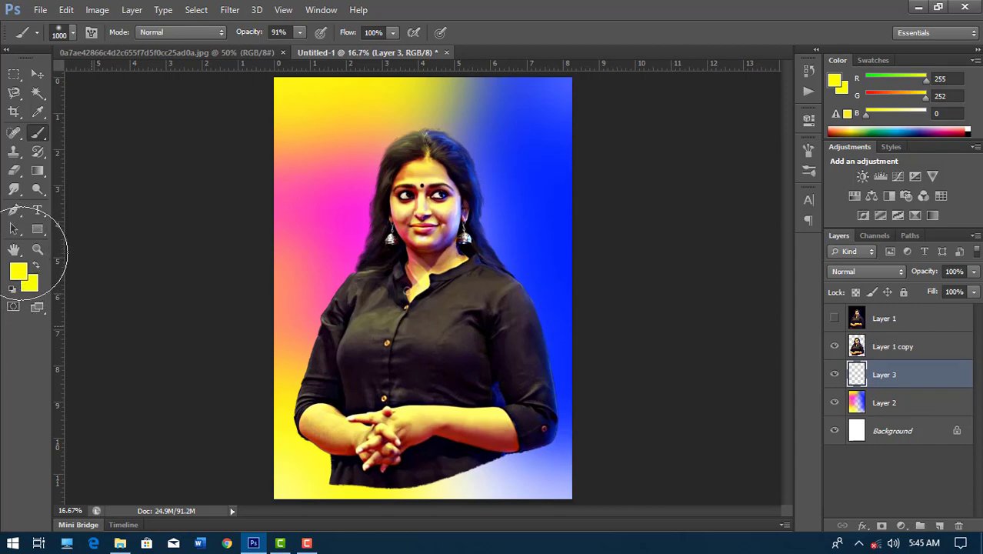
click(21, 276)
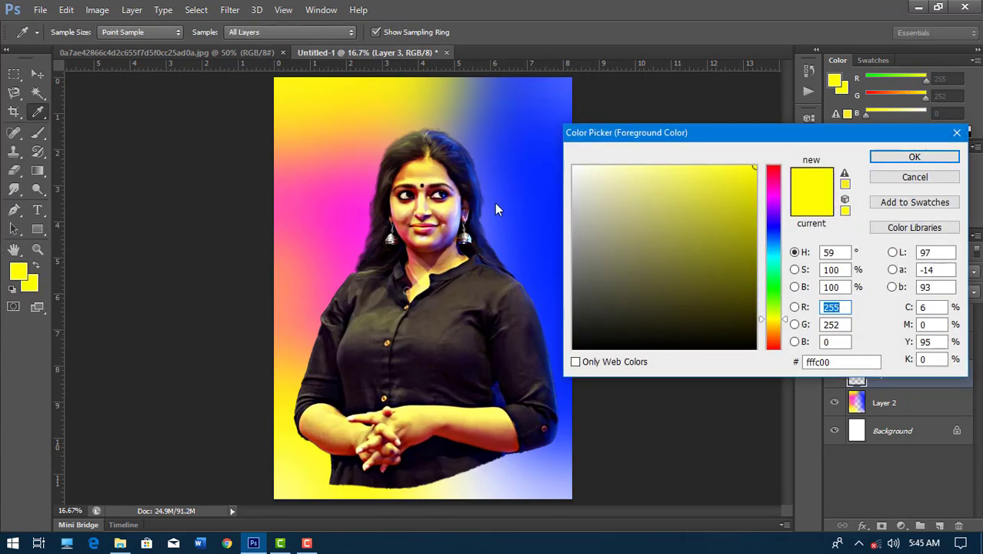
click(463, 379)
click(793, 224)
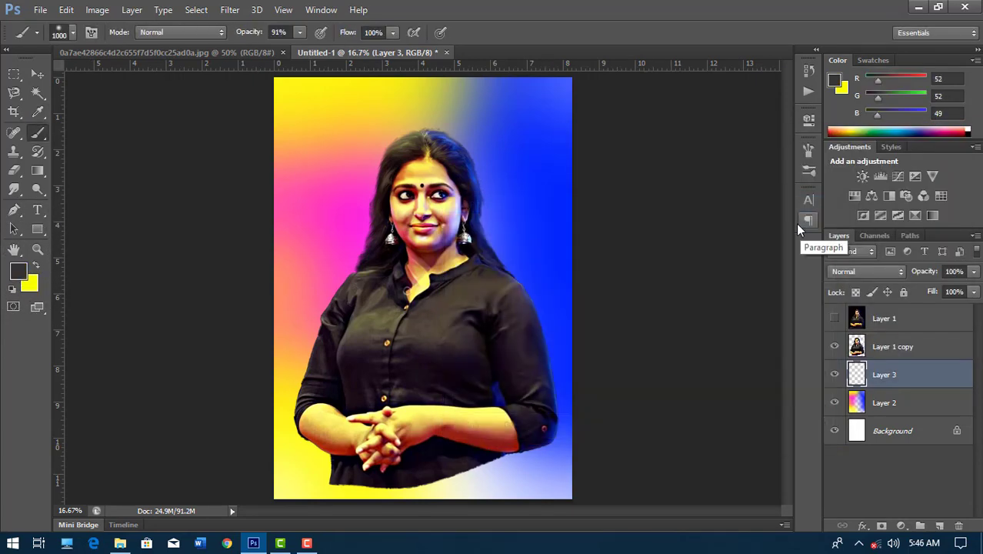
mouse_move(372, 365)
mouse_down()
mouse_move(286, 428)
mouse_move(548, 416)
mouse_move(554, 446)
mouse_up()
key(bracketright)
key(bracketright)
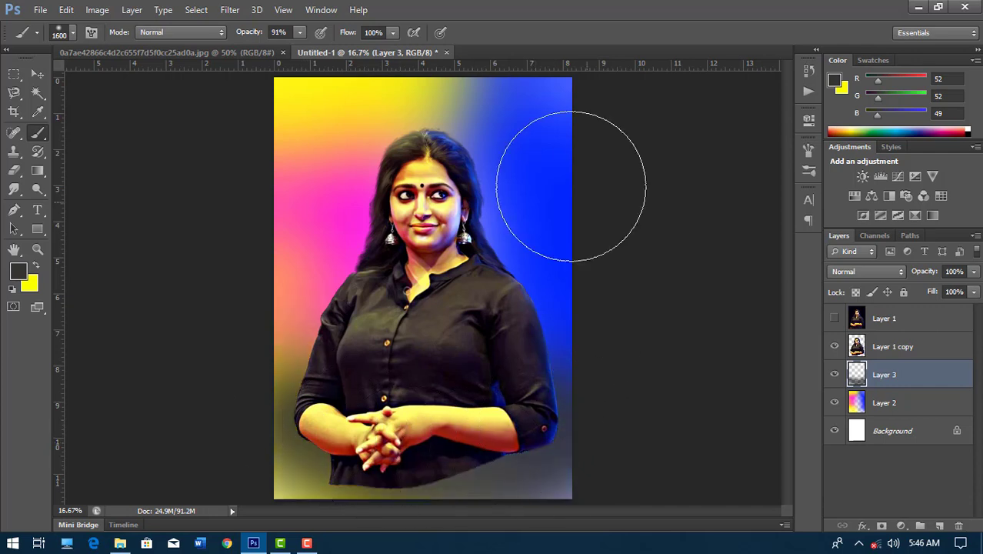
key(ctrl+bracketright)
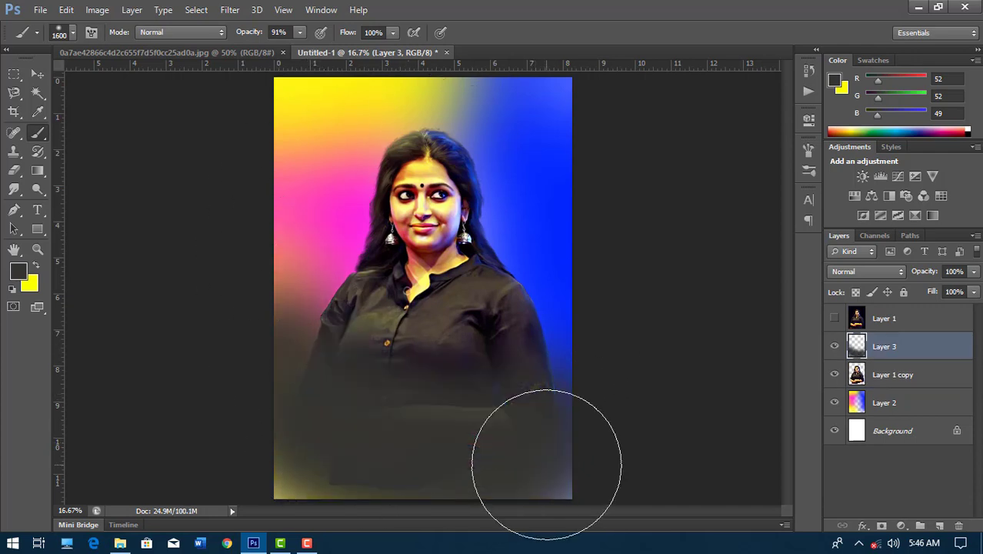
drag(546, 464, 366, 417)
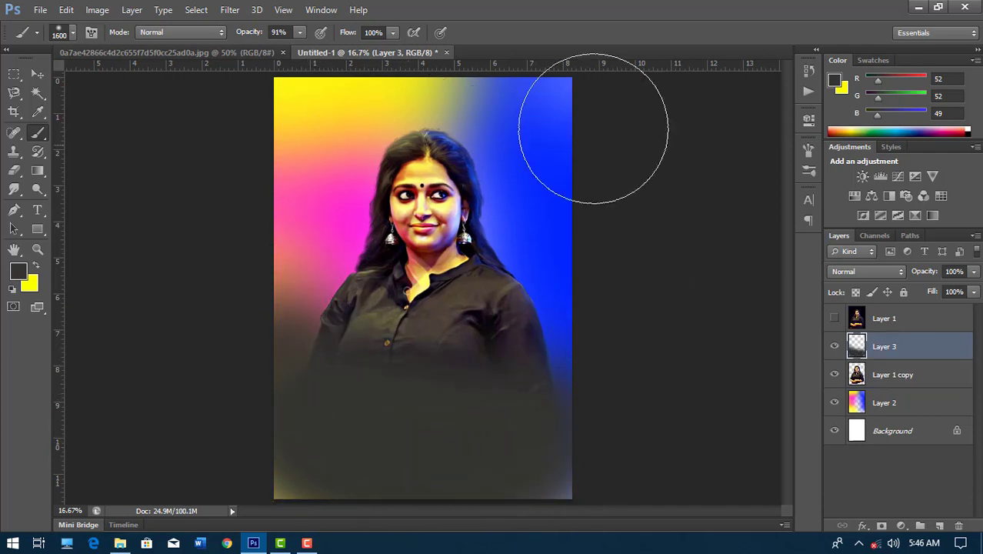
click(286, 99)
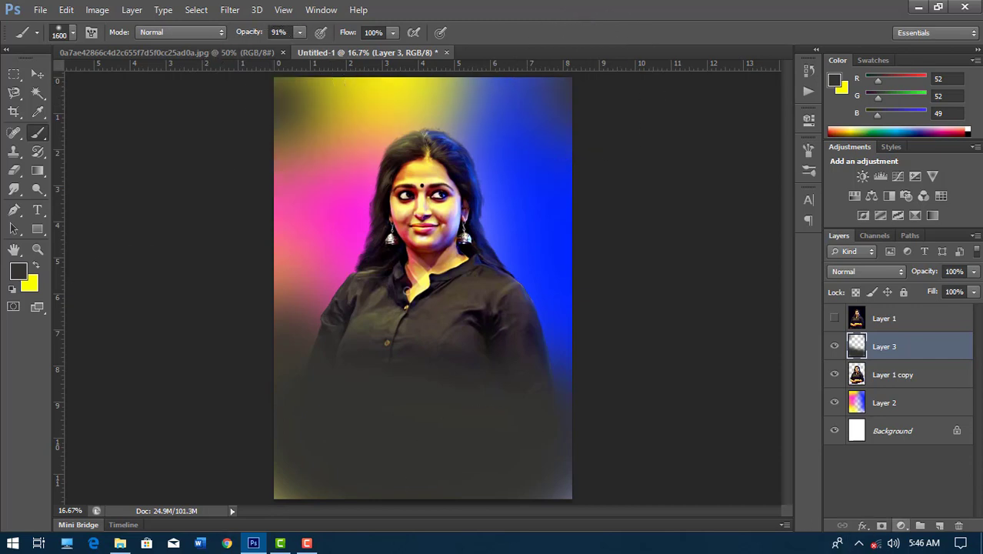
- Free Transform Layer 1 copy and Layer 1 up to about 102.6%
click(920, 377)
ctrl+click(889, 318)
key(ctrl+t)
drag(645, 498, 671, 529)
key(Return)
key(b)
- Darken the bright top band on Layer 3 and move it back below Layer 1 copy
click(909, 346)
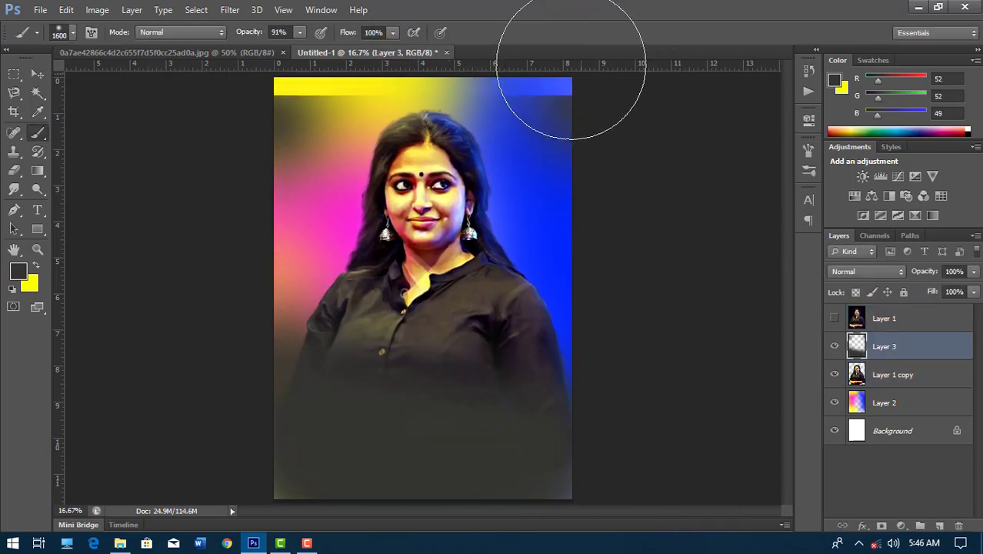
mouse_move(569, 77)
mouse_down()
mouse_move(567, 99)
mouse_move(309, 98)
mouse_move(307, 77)
mouse_up()
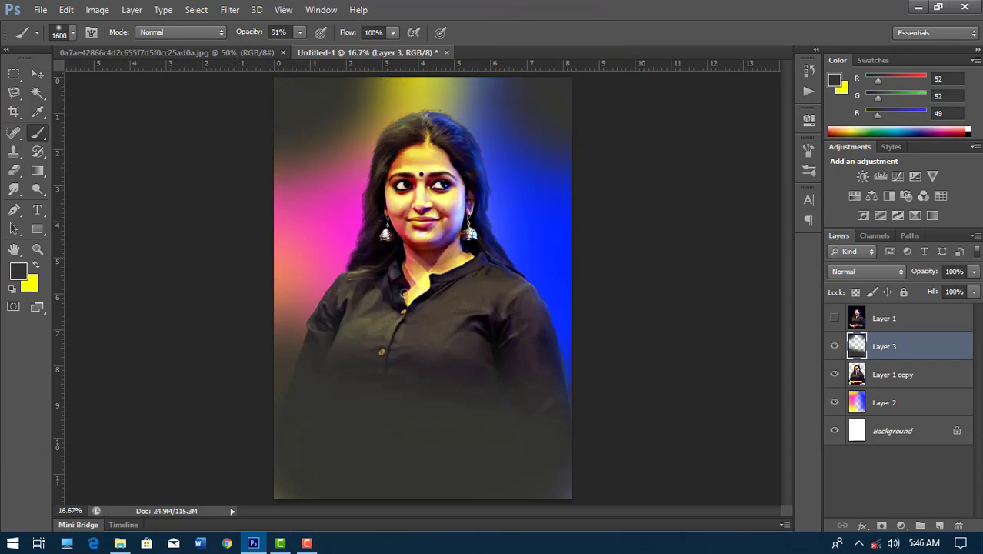
drag(925, 358, 923, 380)
- Duplicate gradient Layer 2 and place the copy above Layer 3 with lowered opacity
click(912, 409)
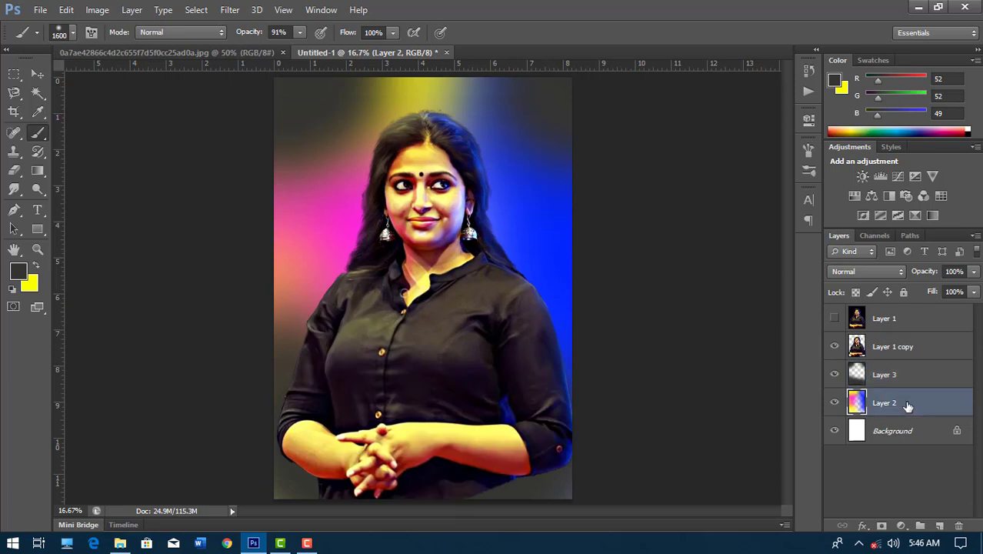
key(ctrl+j)
key(ctrl+bracketright)
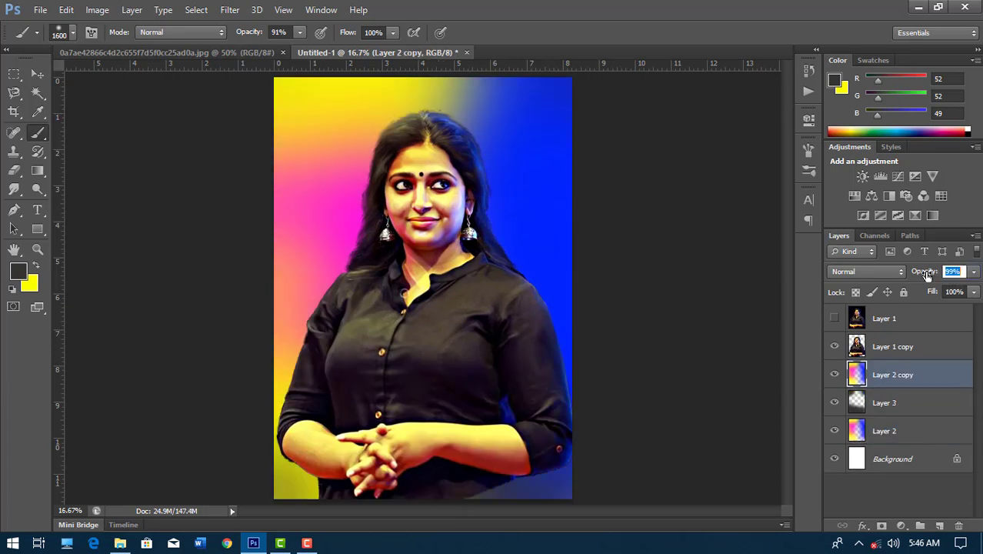
drag(927, 276, 900, 277)
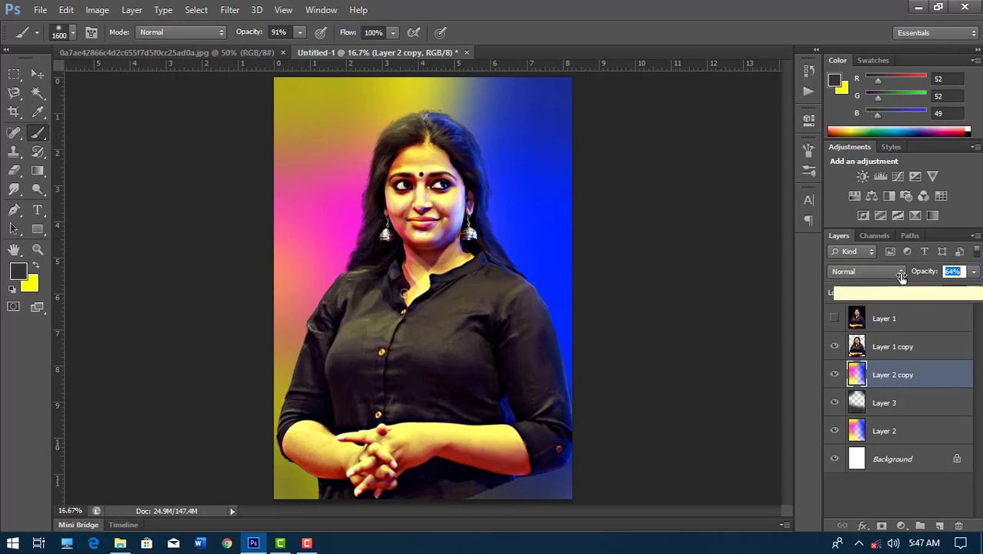
- Flip the gradient copy horizontally, set it to 47% opacity, and move Layer 3 above it
key(ctrl+t)
right_click(561, 227)
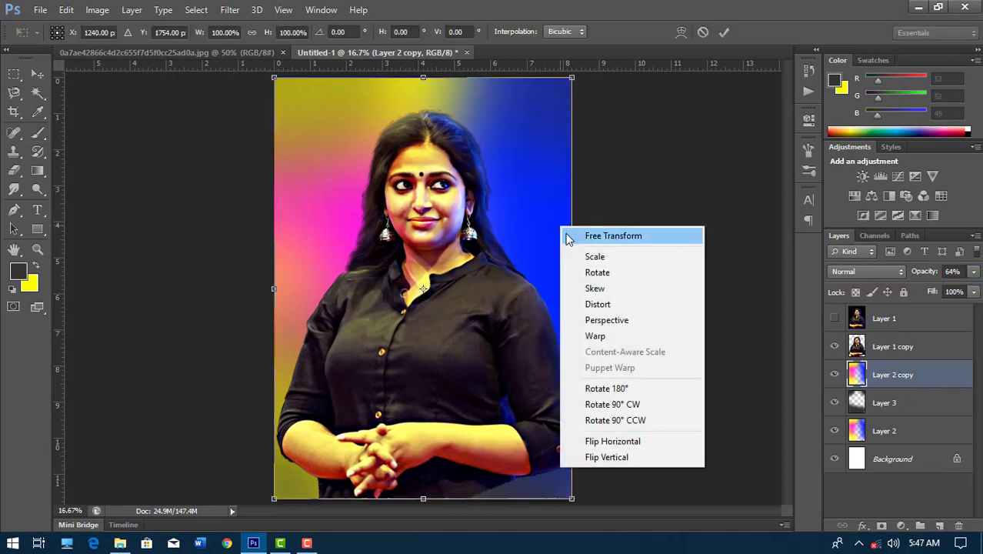
click(630, 441)
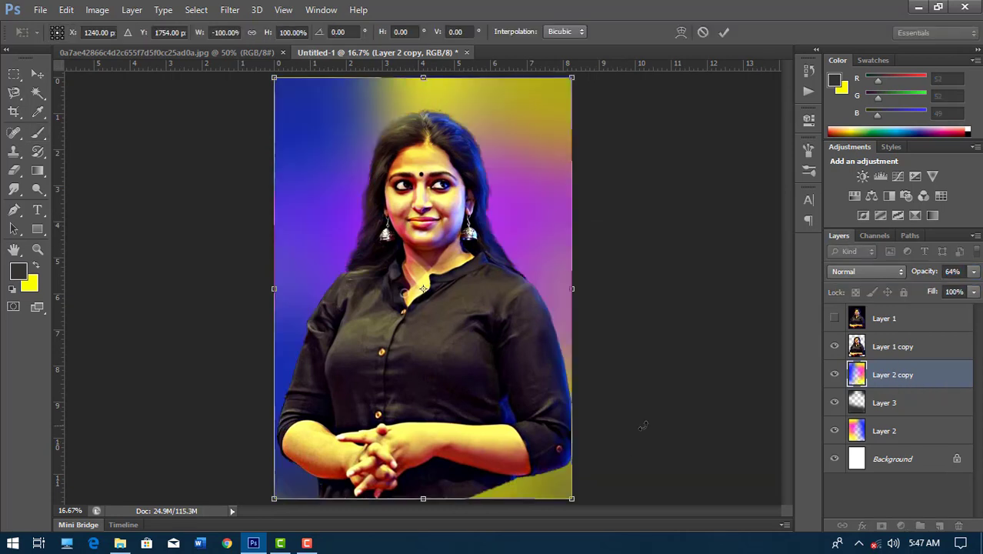
key(Return)
key(b)
drag(926, 273, 912, 276)
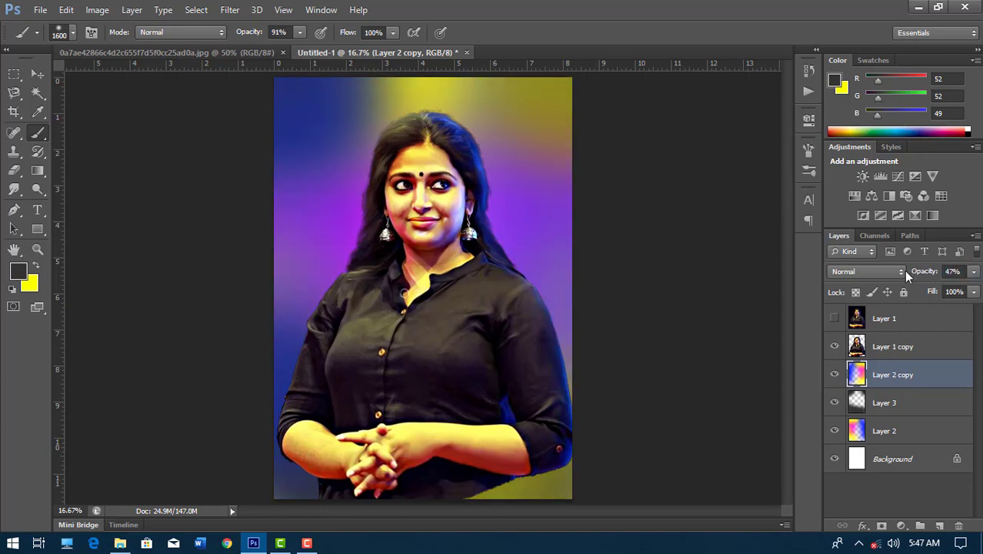
drag(900, 403, 909, 393)
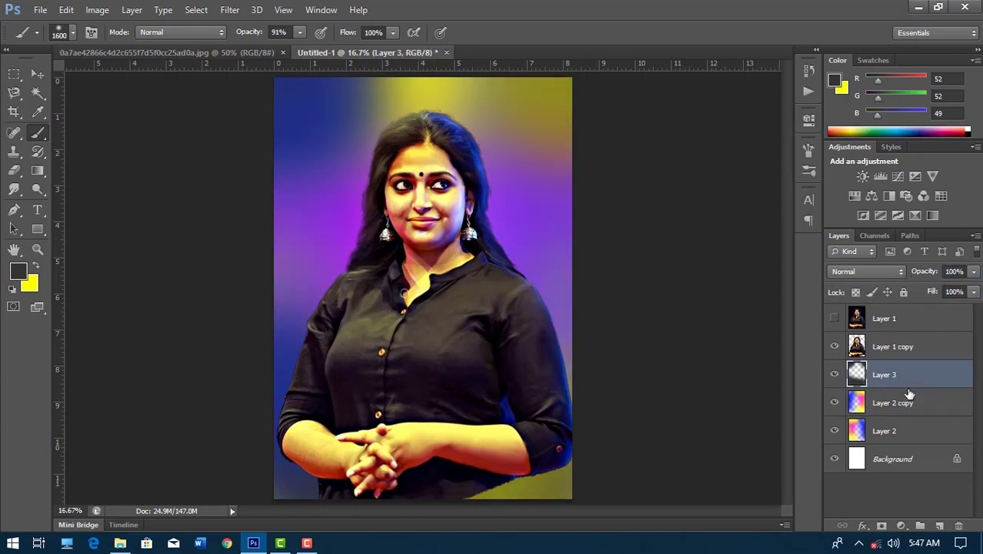
- Erase dark grey from the top corners with a 1200 px eraser, then merge Layer 3 into Layer 2 copy
key(e)
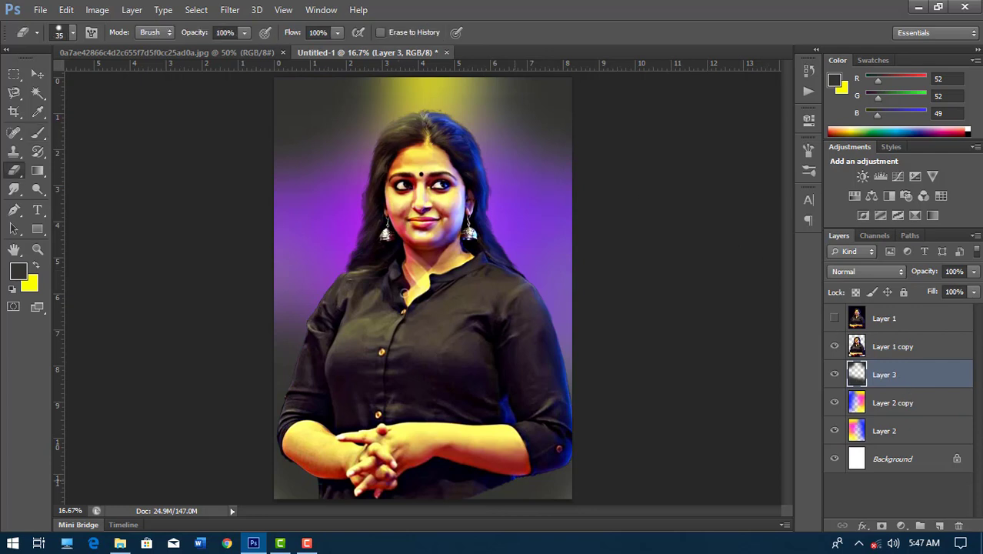
key(bracketright)
key(bracketright)
key(bracketright)
drag(263, 121, 504, 143)
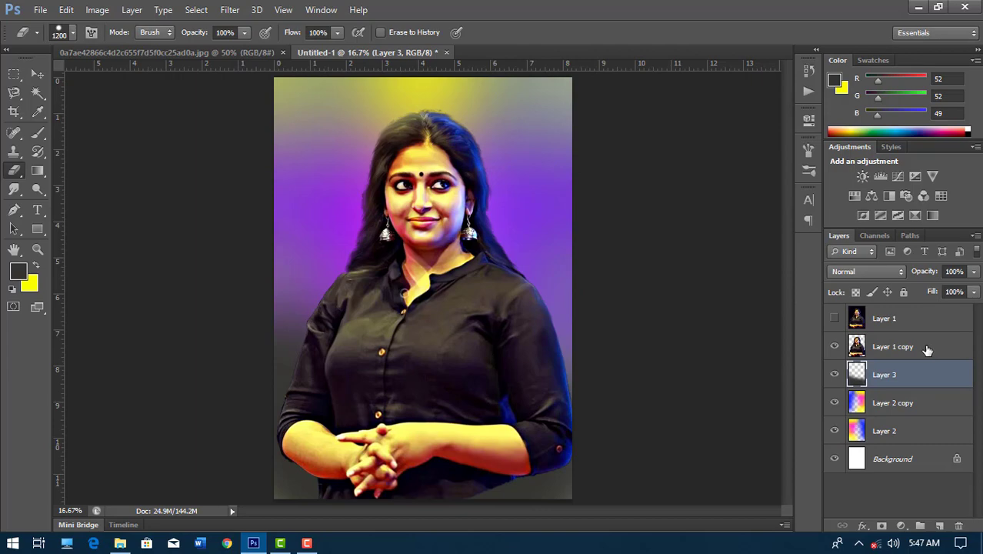
key(ctrl+e)
- Duplicate the overlay above Layer 1 copy and erase around the hair with a 400 px scatter brush
key(ctrl+j)
key(ctrl+bracketright)
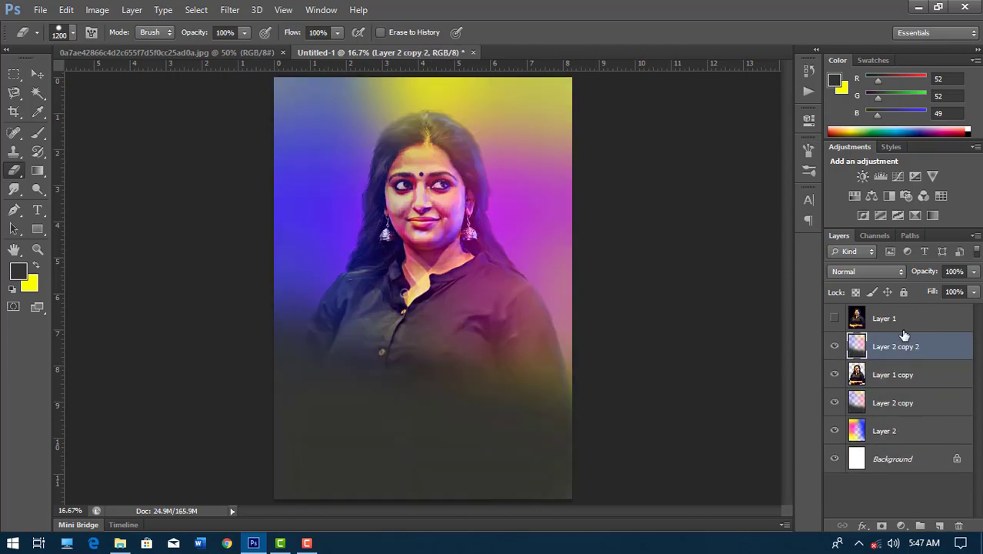
click(72, 33)
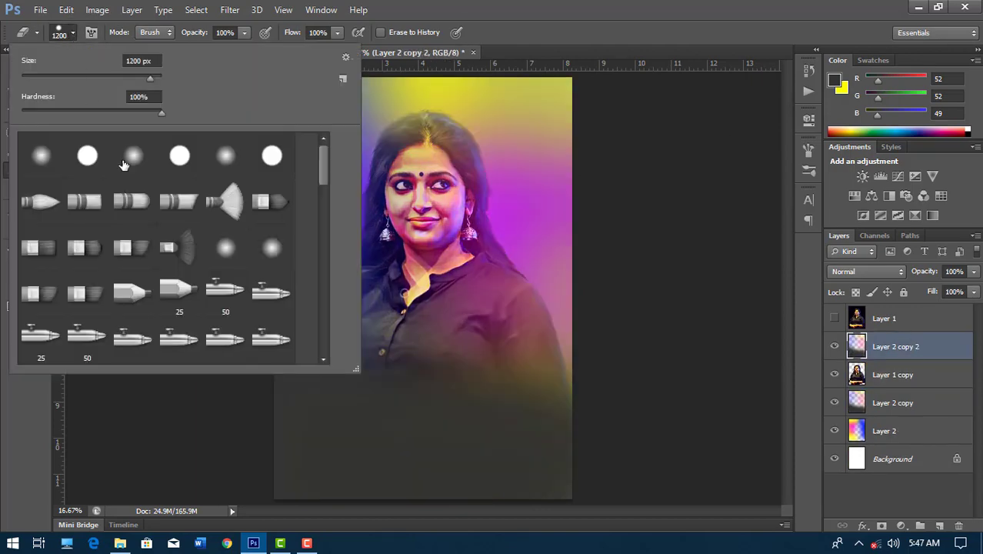
drag(324, 157, 312, 339)
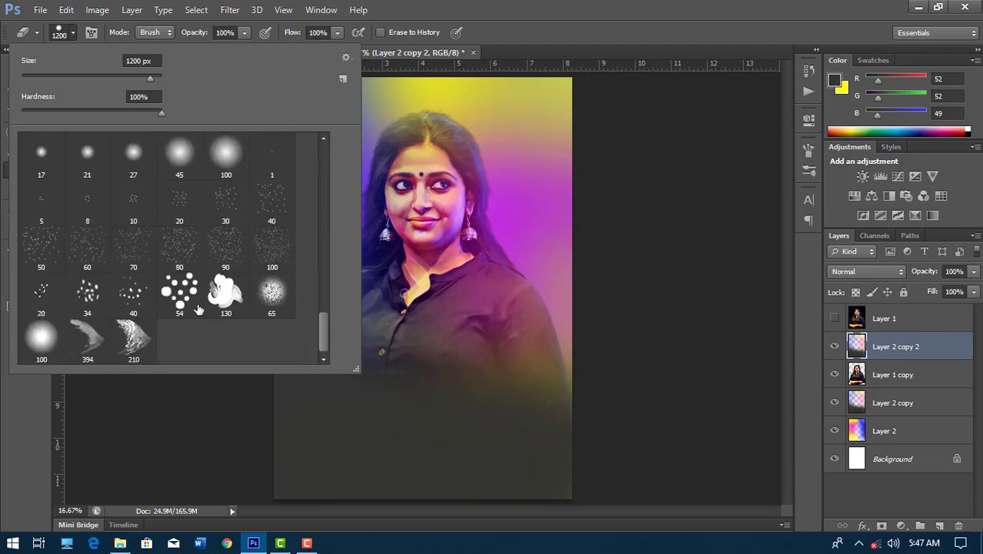
double_click(179, 293)
key(ctrl+plus)
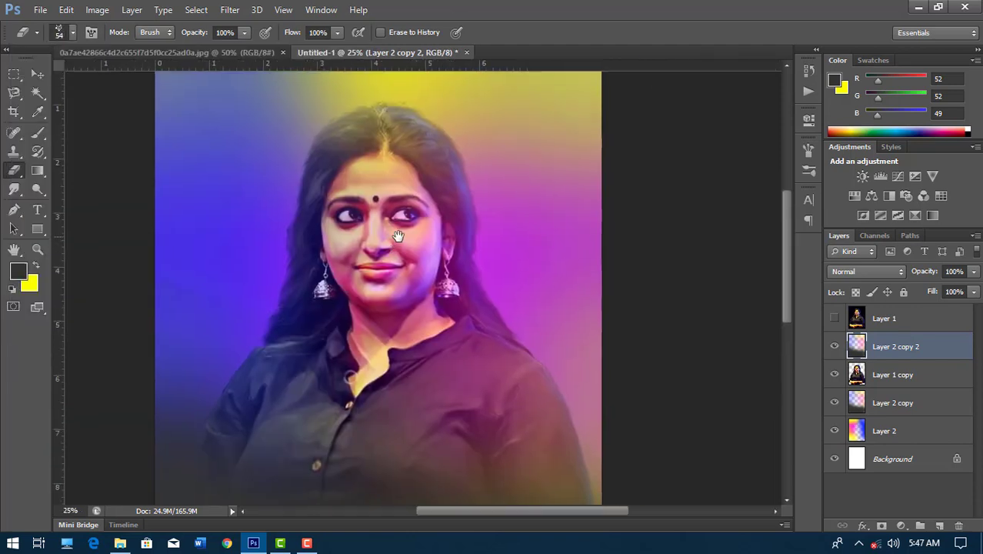
key(bracketright)
key(bracketright)
key(bracketright)
mouse_move(329, 209)
mouse_down()
mouse_move(406, 180)
mouse_move(351, 231)
mouse_move(360, 253)
mouse_move(461, 219)
mouse_move(450, 252)
mouse_move(471, 209)
mouse_move(419, 297)
mouse_move(336, 358)
mouse_move(455, 345)
mouse_move(373, 401)
mouse_move(496, 423)
mouse_move(340, 472)
mouse_up()
- Scroll and zoom to review the whole canvas, briefly starting the Crop tool
scroll(340, 471, down, 3)
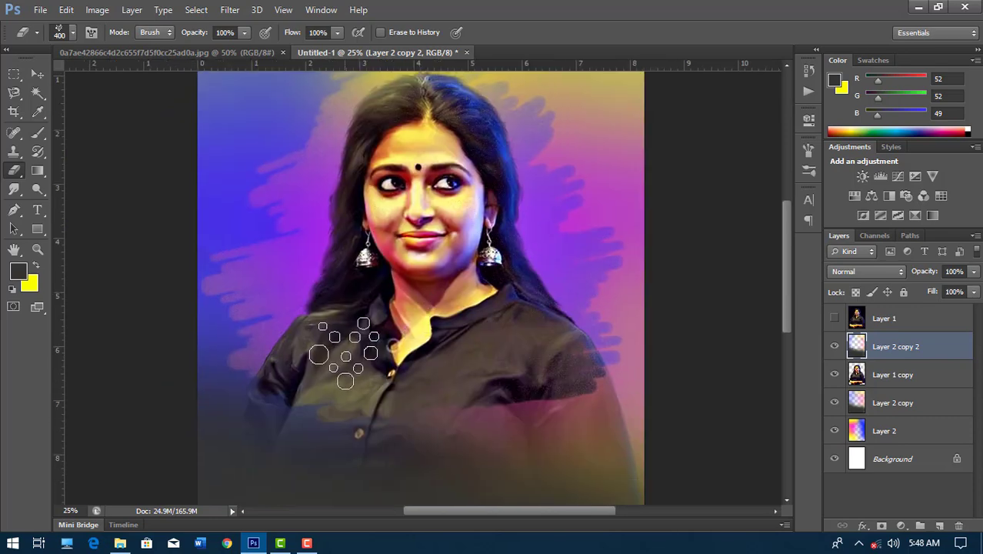
scroll(539, 346, down, 3)
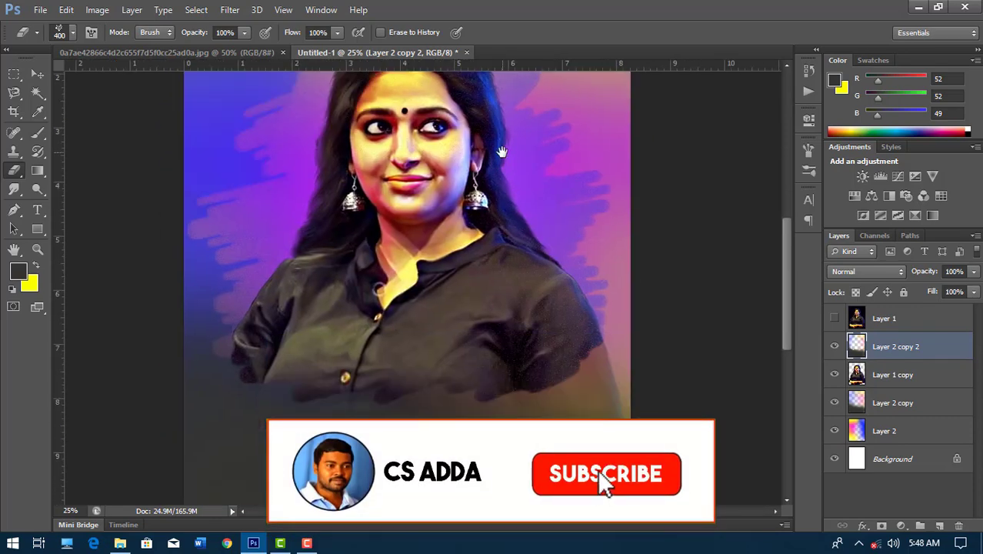
scroll(508, 231, right, 2)
key(ctrl+minus)
key(ctrl+minus)
key(ctrl+plus)
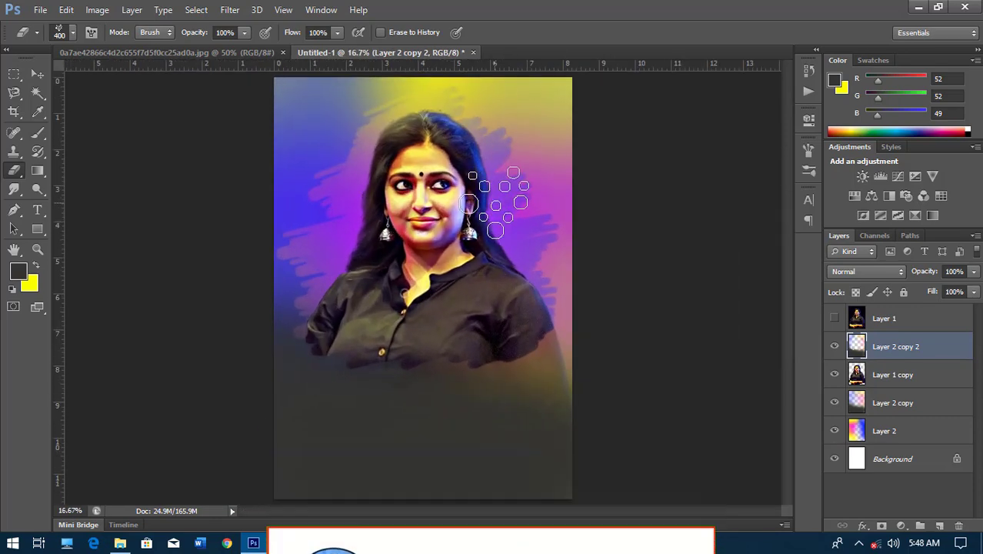
key(c)
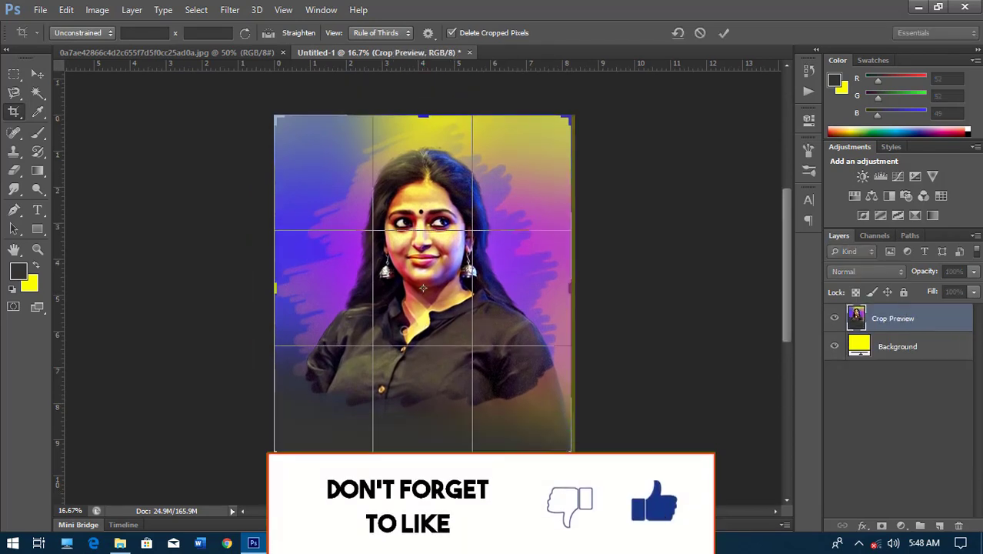
key(ctrl+plus)
- Toggle the original Layer 1 photo to compare, then zoom onto the face with the Eraser
click(835, 318)
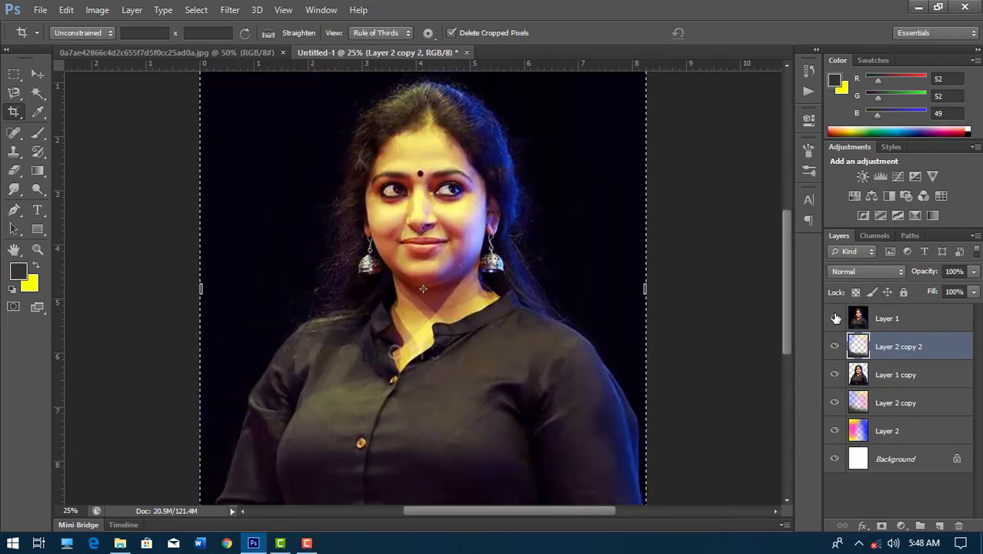
click(835, 318)
key(ctrl+plus)
key(ctrl+plus)
key(ctrl+plus)
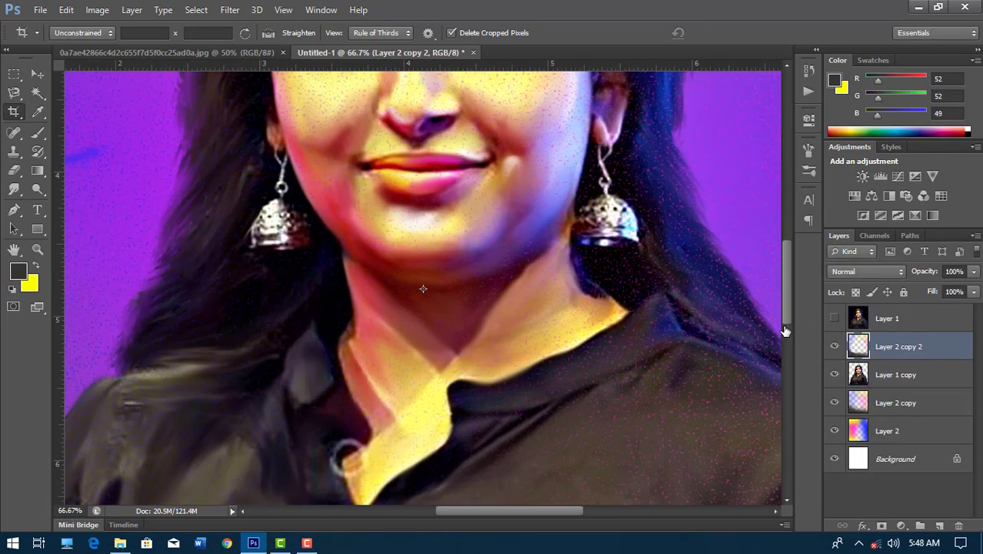
key(ctrl+minus)
key(ctrl+minus)
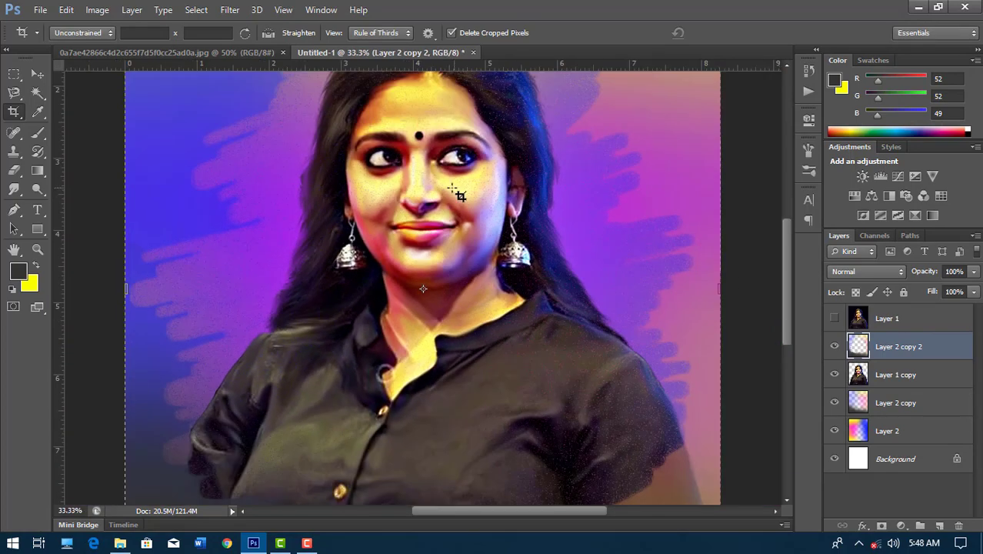
click(15, 172)
key(ctrl+plus)
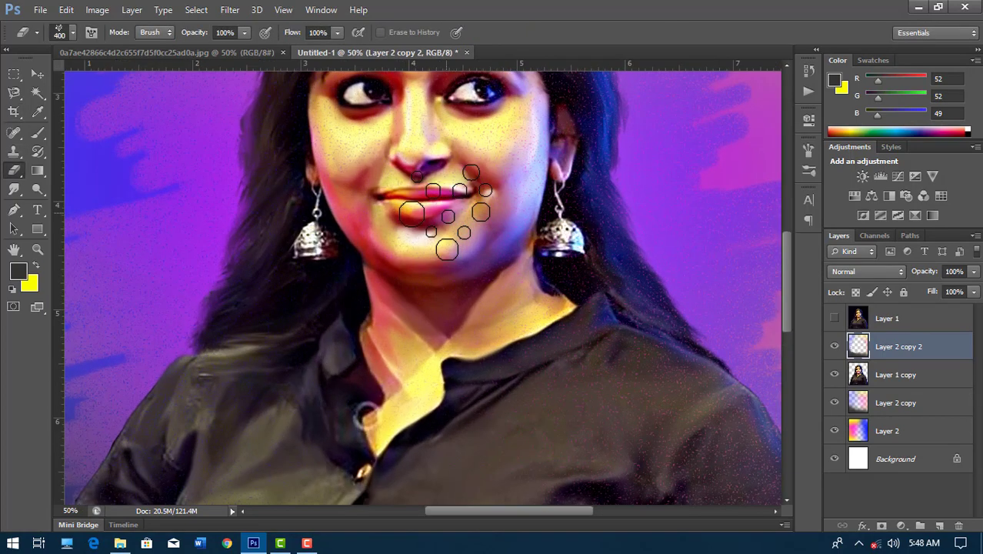
key(ctrl+plus)
drag(483, 215, 402, 416)
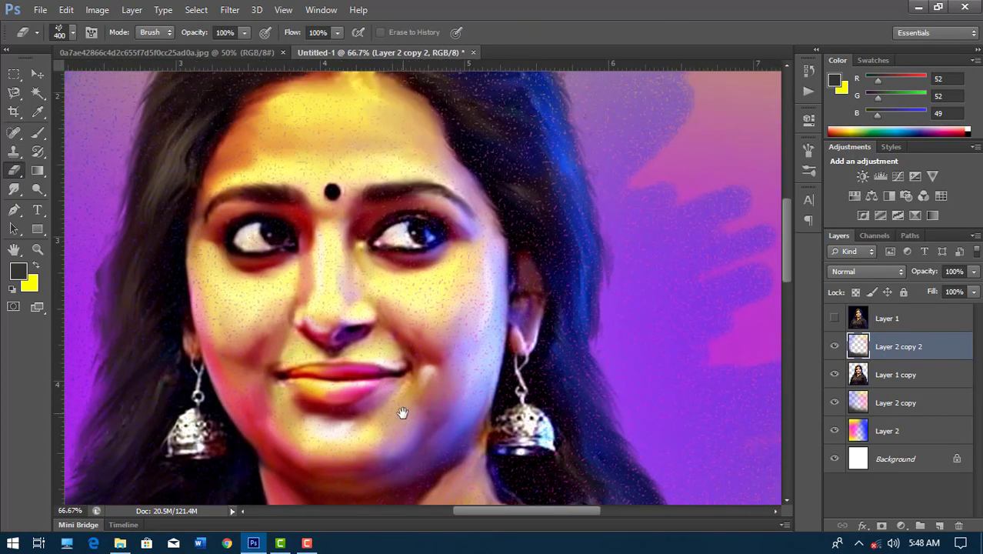
- Erase the yellow tint from the forehead and hair parting with a 45 px soft brush
click(835, 346)
key(ctrl+minus)
key(ctrl+minus)
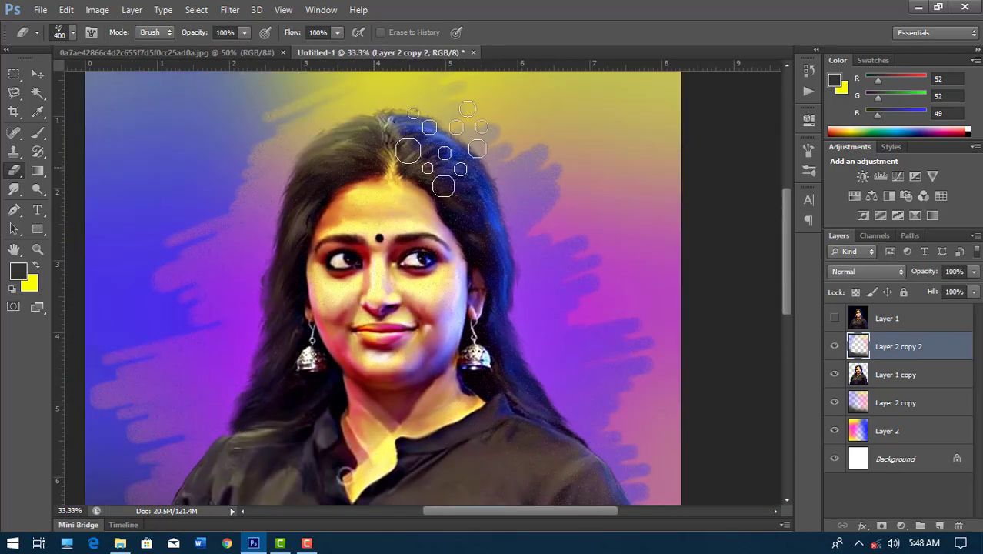
drag(463, 451, 515, 274)
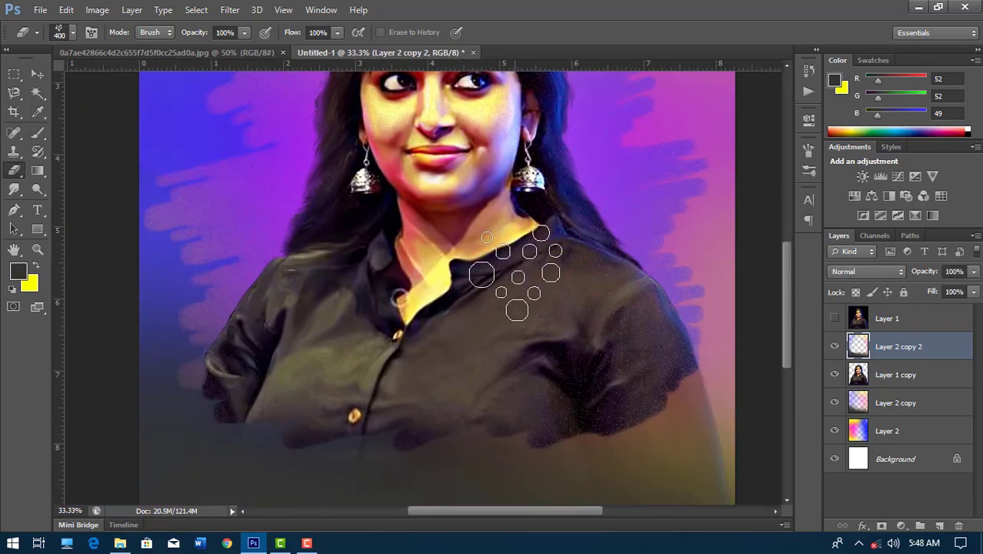
drag(475, 218, 453, 364)
click(71, 32)
double_click(165, 149)
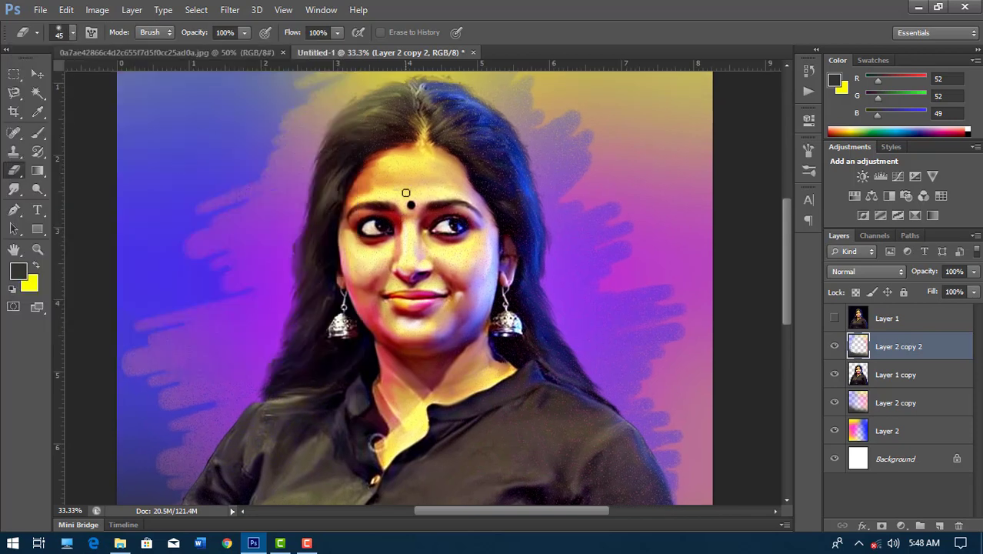
drag(429, 144, 474, 194)
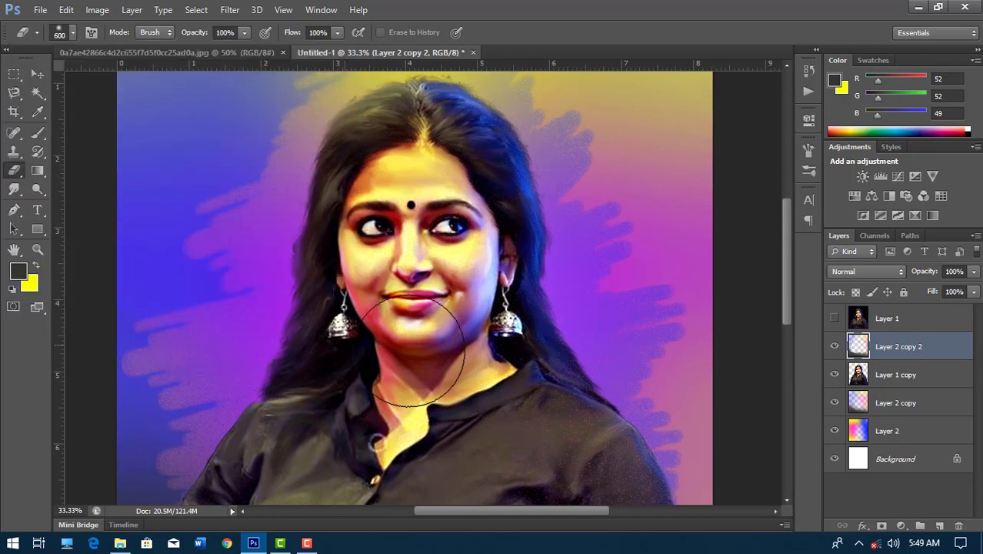
- Review the shirt and top of the head, then select the Layer 1 copy portrait layer
drag(539, 474, 526, 366)
drag(400, 74, 377, 210)
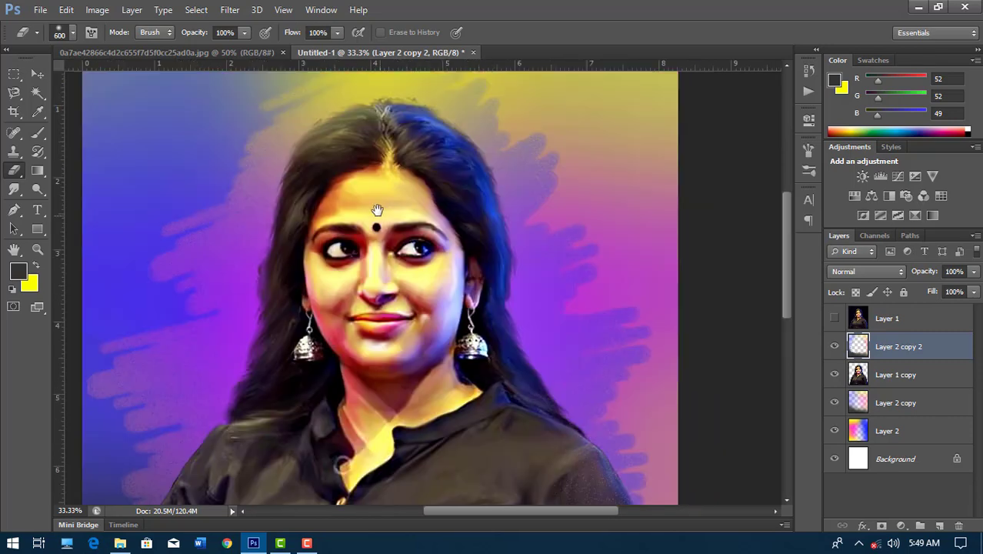
key(ctrl+plus)
key(ctrl+plus)
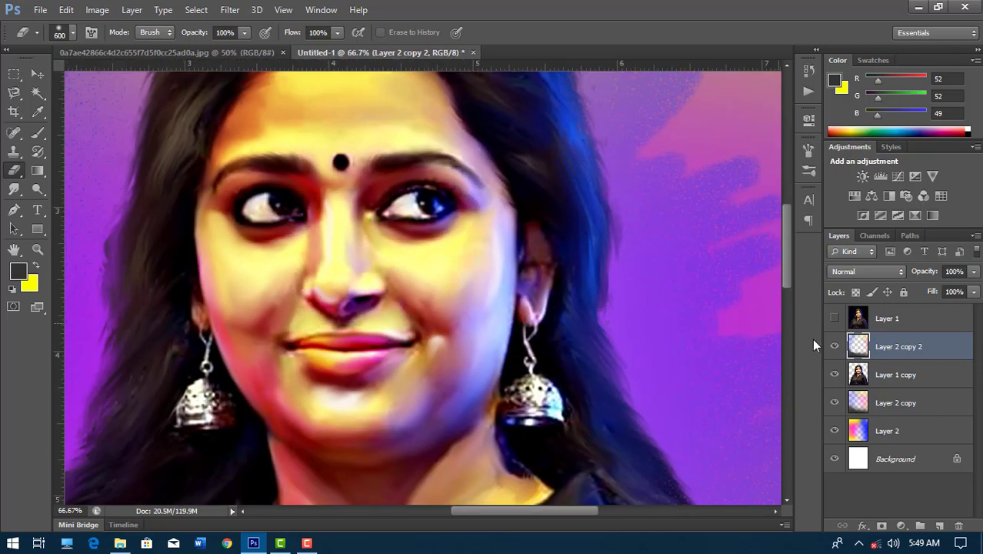
click(900, 375)
- Smudge the nose, cheek and lips on Layer 1 copy at 200% zoom with a 15 px, 57% Smudge brush
key(ctrl+plus)
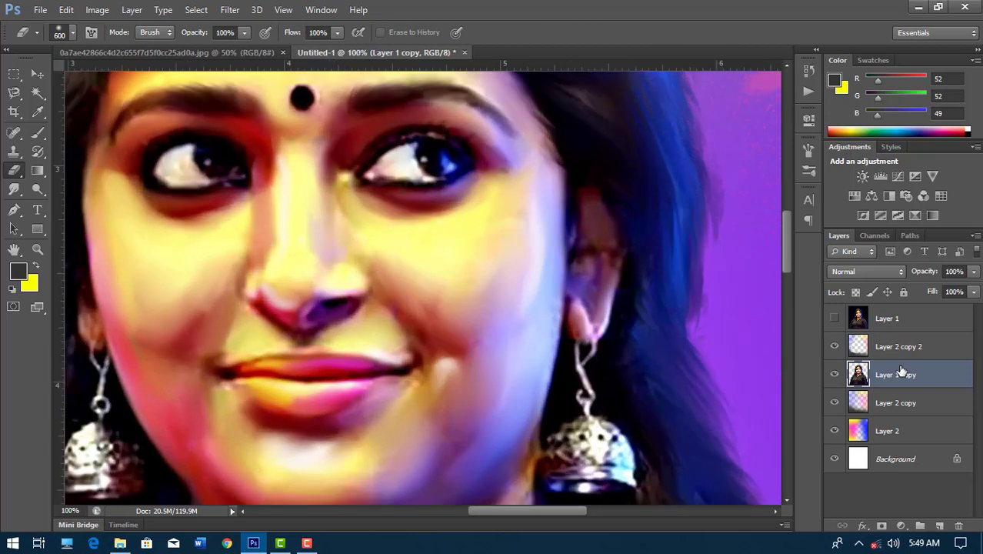
key(ctrl+plus)
drag(486, 240, 591, 226)
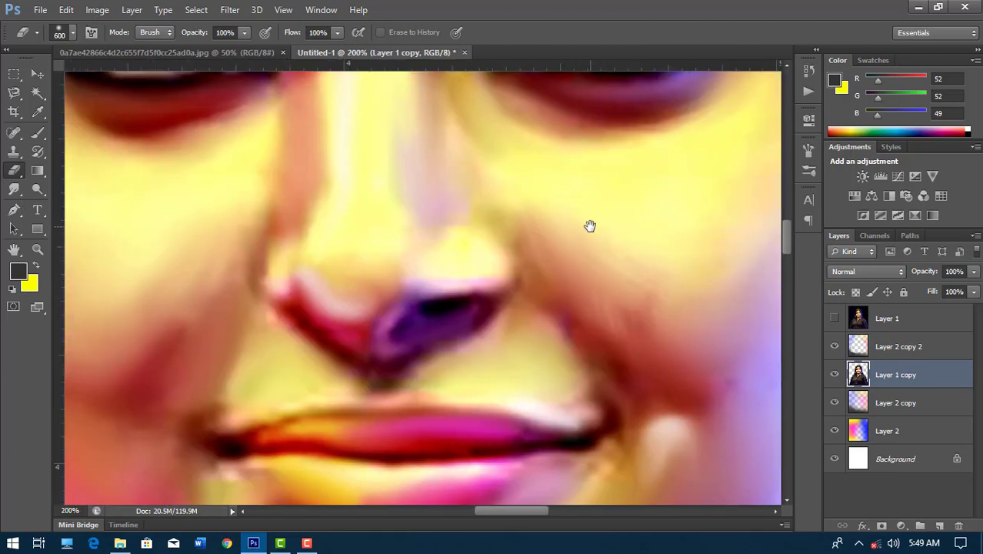
click(14, 189)
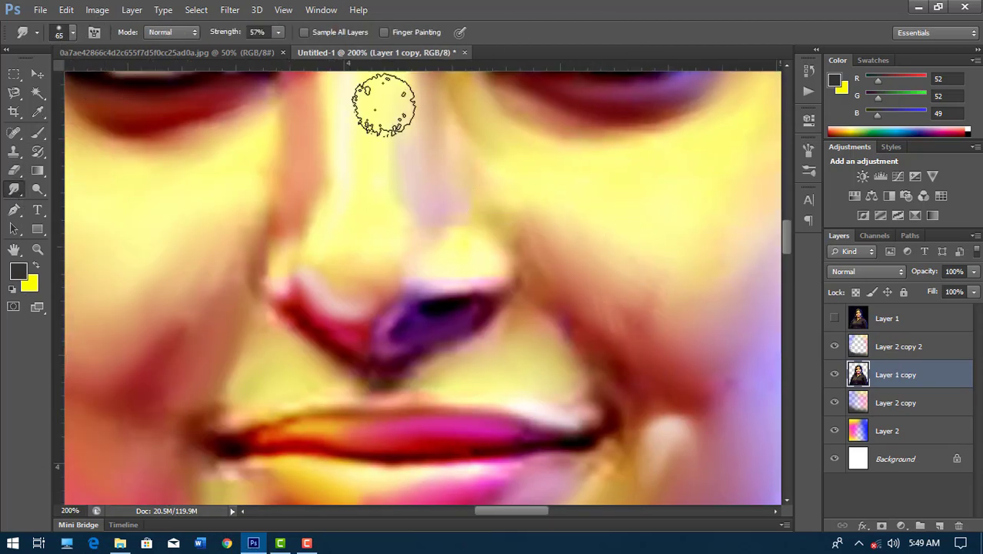
drag(758, 329, 601, 296)
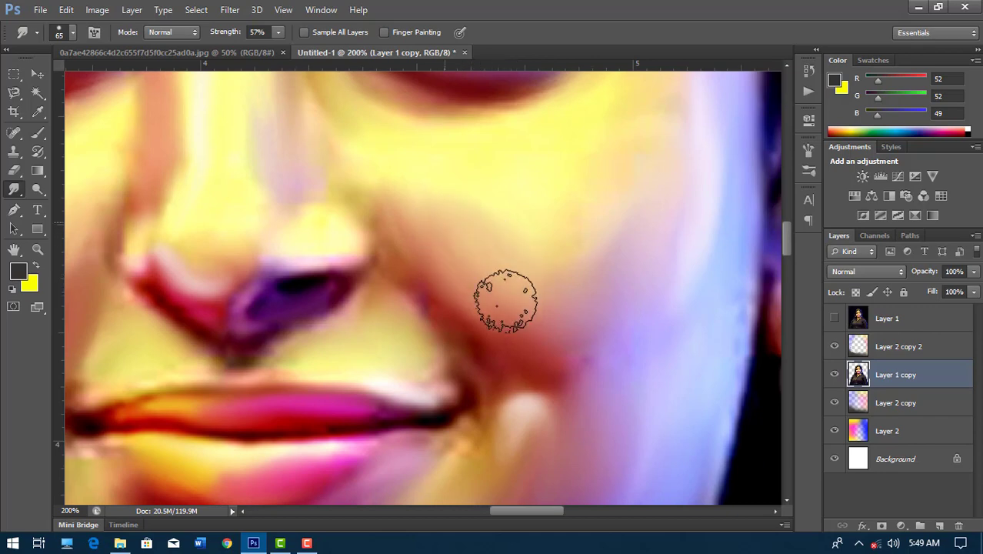
drag(409, 210, 491, 253)
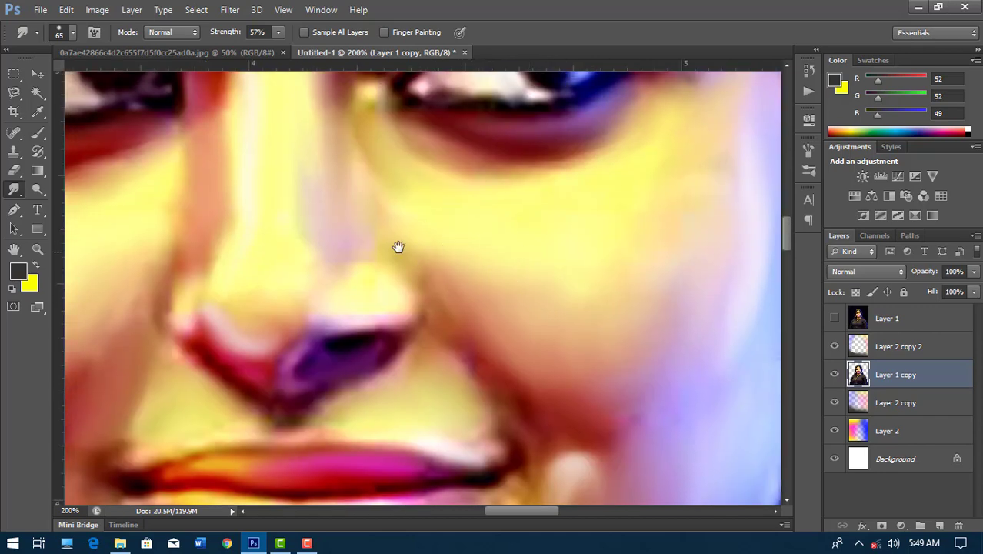
mouse_move(368, 222)
mouse_down()
mouse_move(489, 308)
mouse_move(479, 233)
mouse_up()
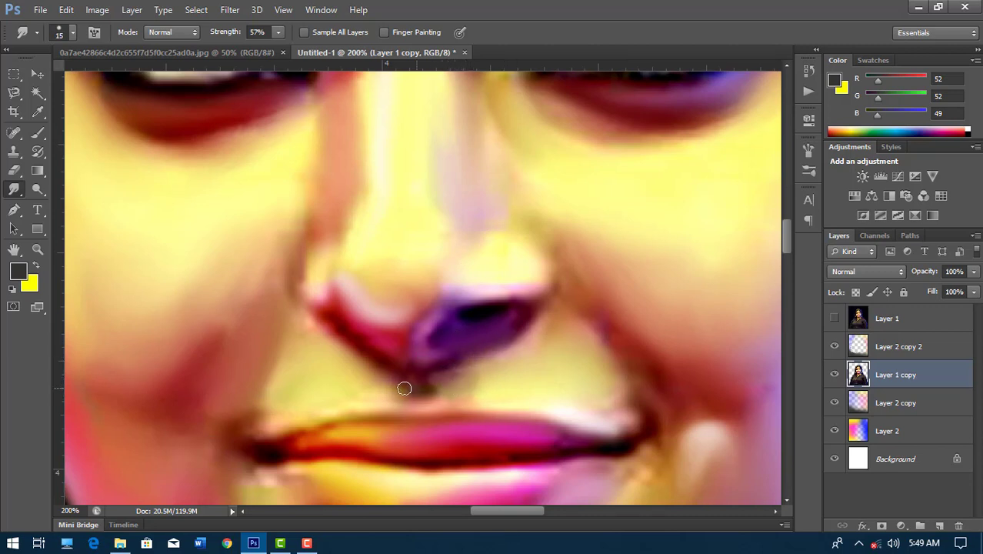
drag(396, 434, 517, 310)
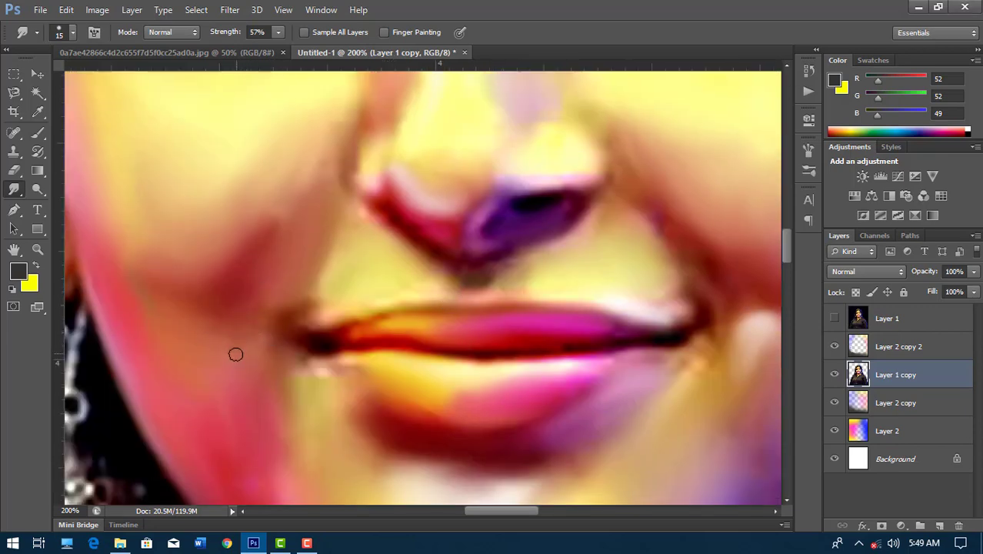
key(ctrl+minus)
key(ctrl+minus)
key(ctrl+minus)
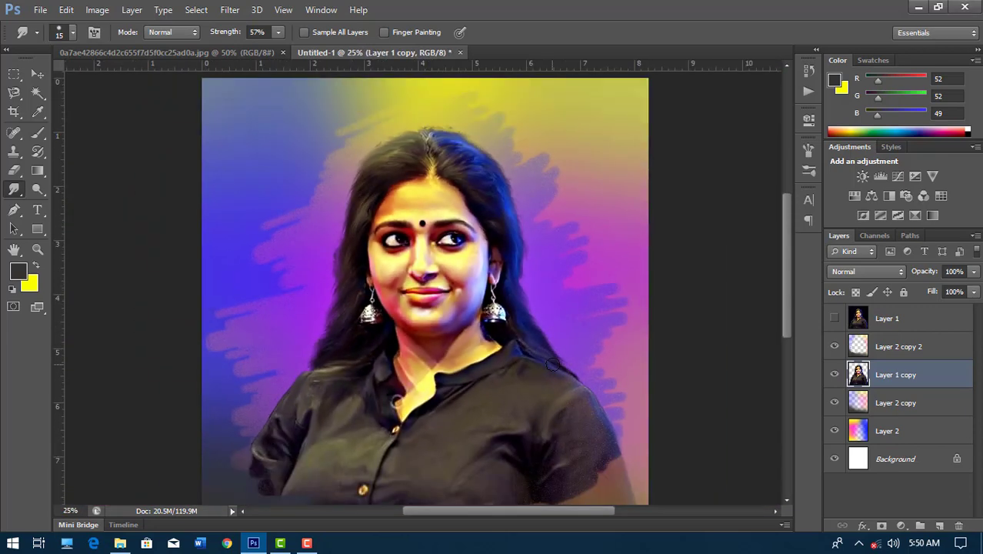